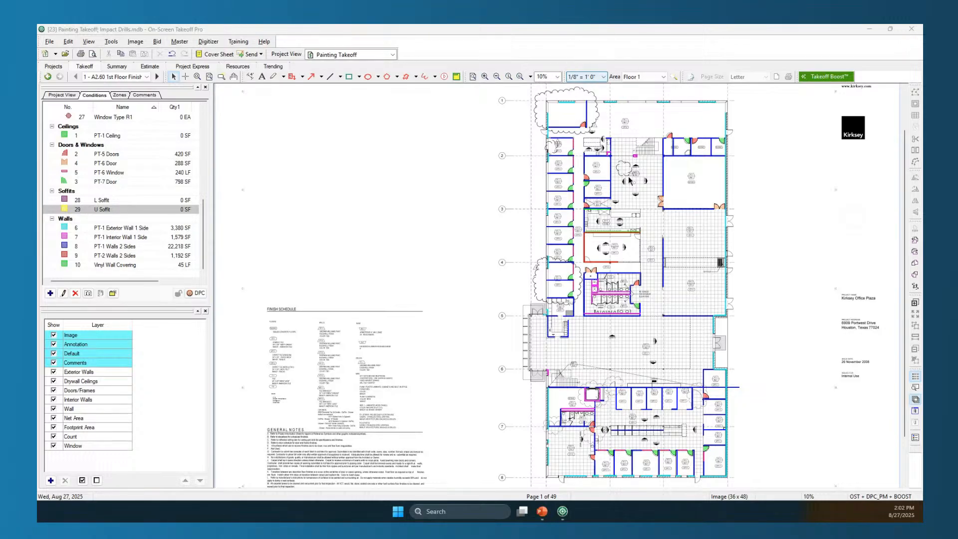
- Check the drawing scale in the title area of the 1st Floor Finish Plan
{"action": "scroll", "coordinate": [667, 381], "scroll_direction": "down", "scroll_amount": 3}
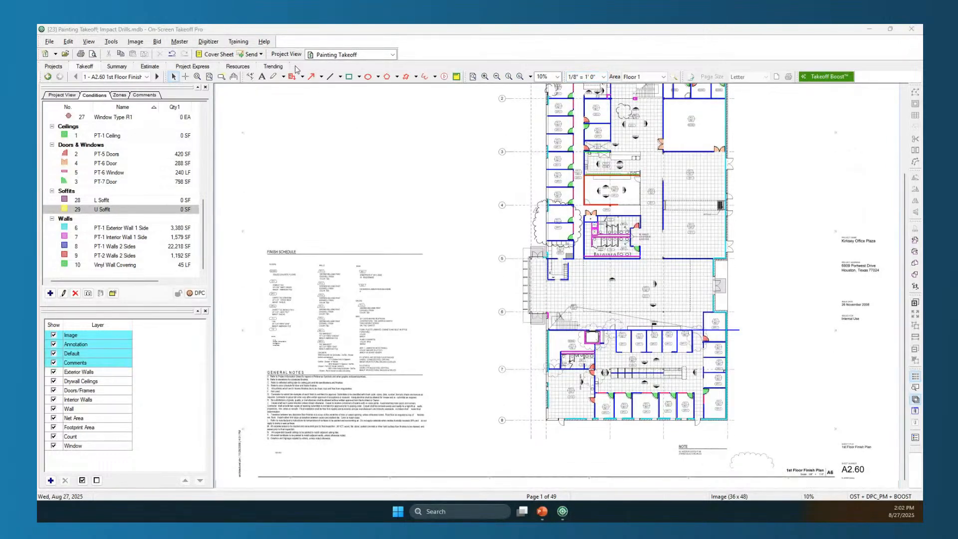
{"action": "left_click", "coordinate": [222, 77]}
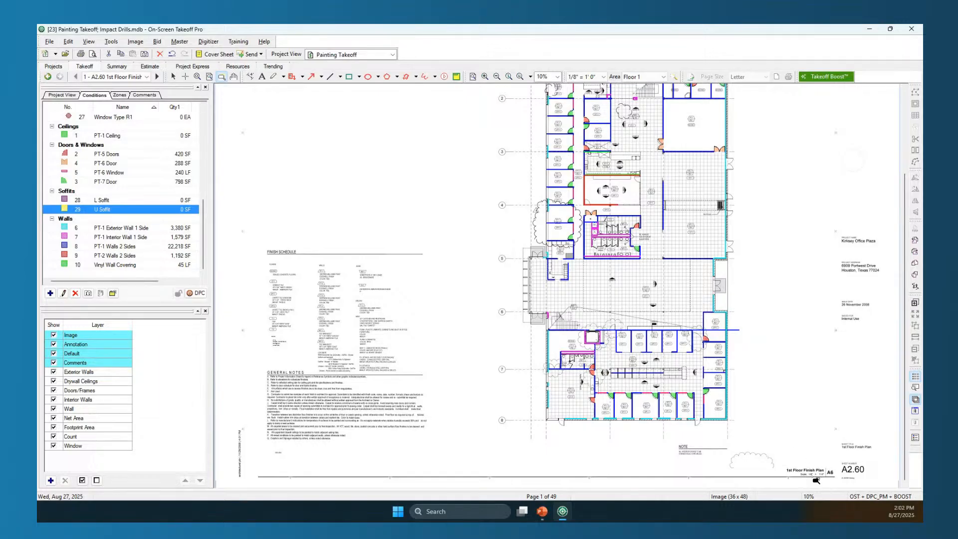
{"action": "left_click_drag", "start_coordinate": [812, 476], "coordinate": [812, 471]}
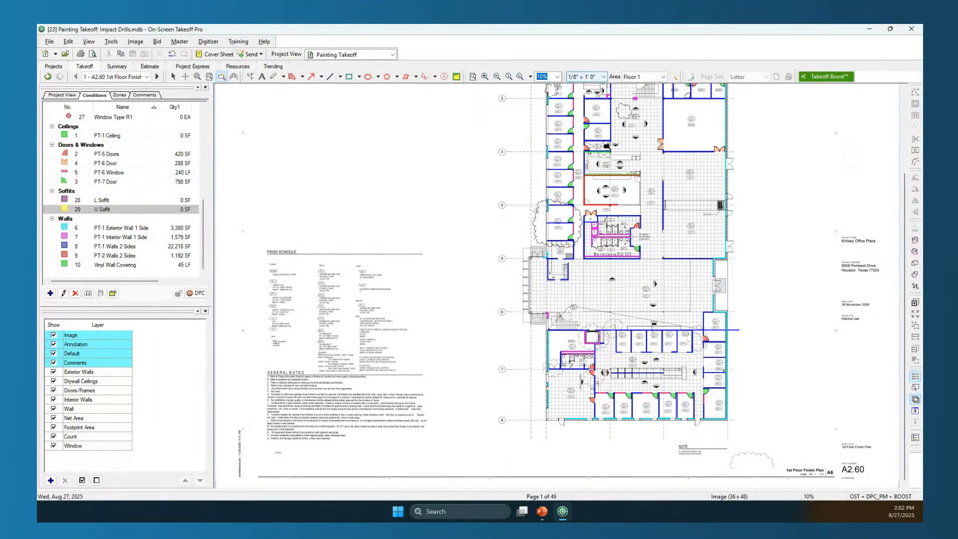
{"action": "left_click", "coordinate": [173, 76]}
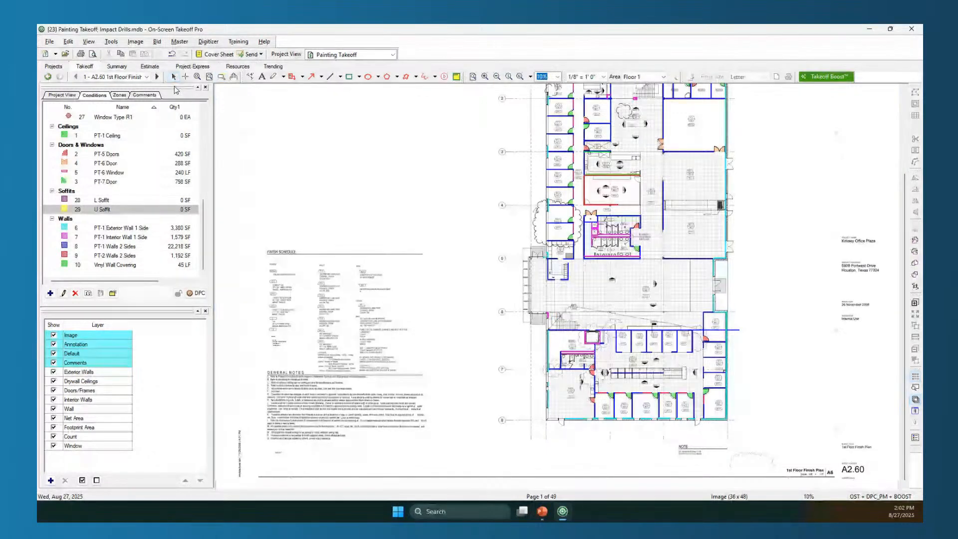
- Identify the condition used for the partition between the offices near grid line 2 and open the PT-1 Walls 2 Sides properties
{"action": "scroll", "coordinate": [605, 251], "scroll_direction": "up", "scroll_amount": 3}
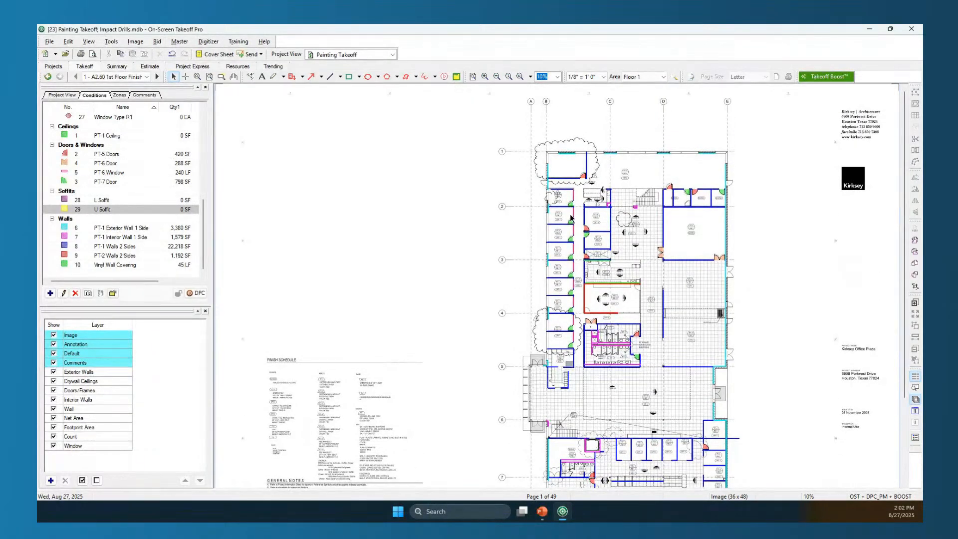
{"action": "scroll", "coordinate": [572, 218], "scroll_direction": "up", "scroll_amount": 3}
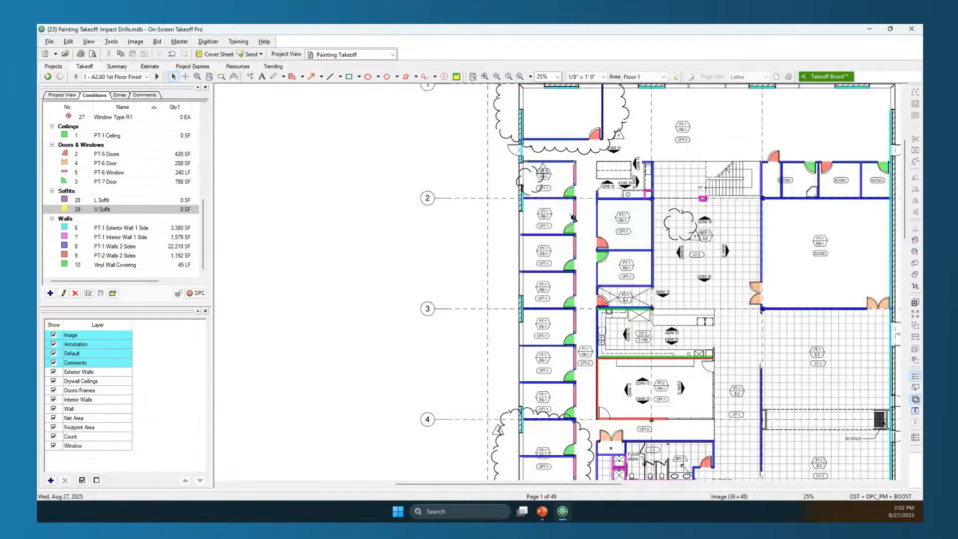
{"action": "scroll", "coordinate": [573, 218], "scroll_direction": "up", "scroll_amount": 1}
{"action": "left_click", "coordinate": [538, 191]}
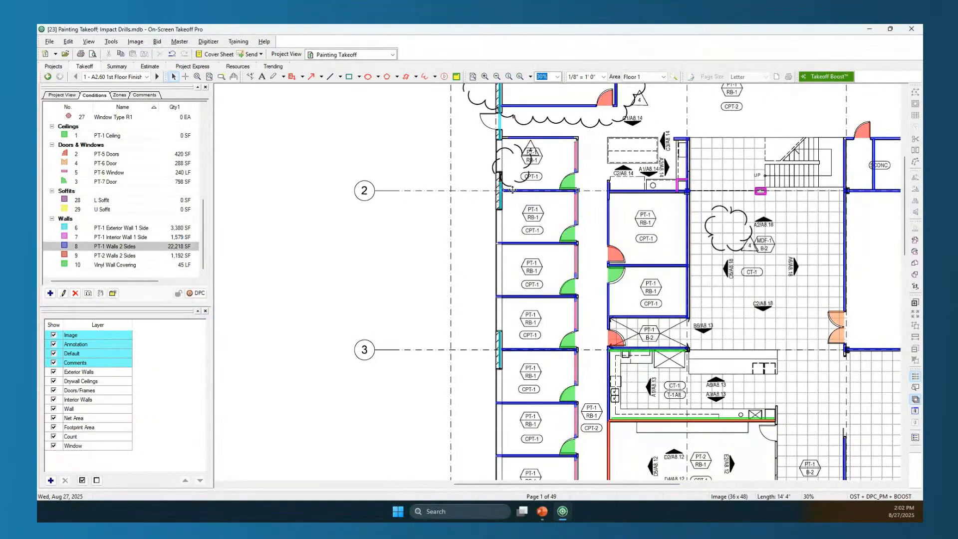
{"action": "left_click", "coordinate": [114, 248]}
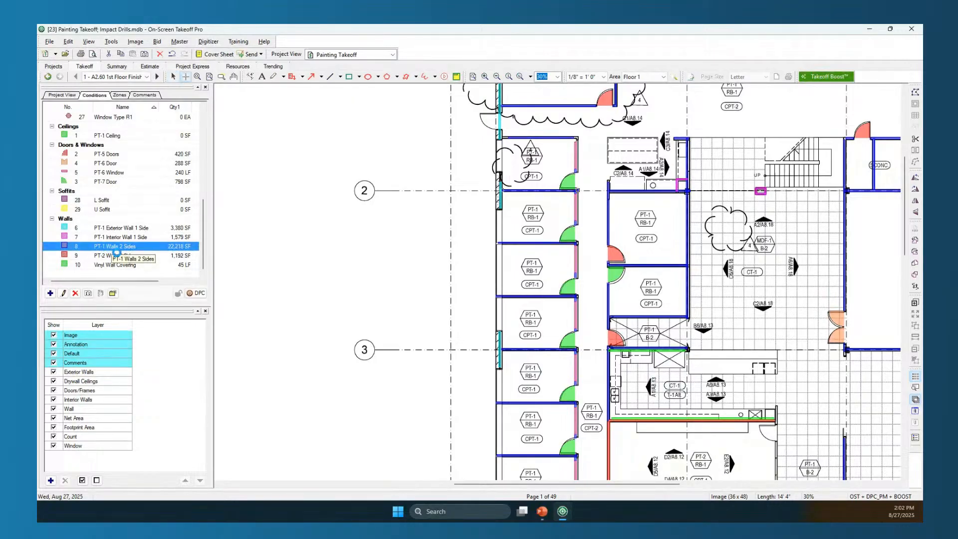
{"action": "double_click", "coordinate": [116, 252]}
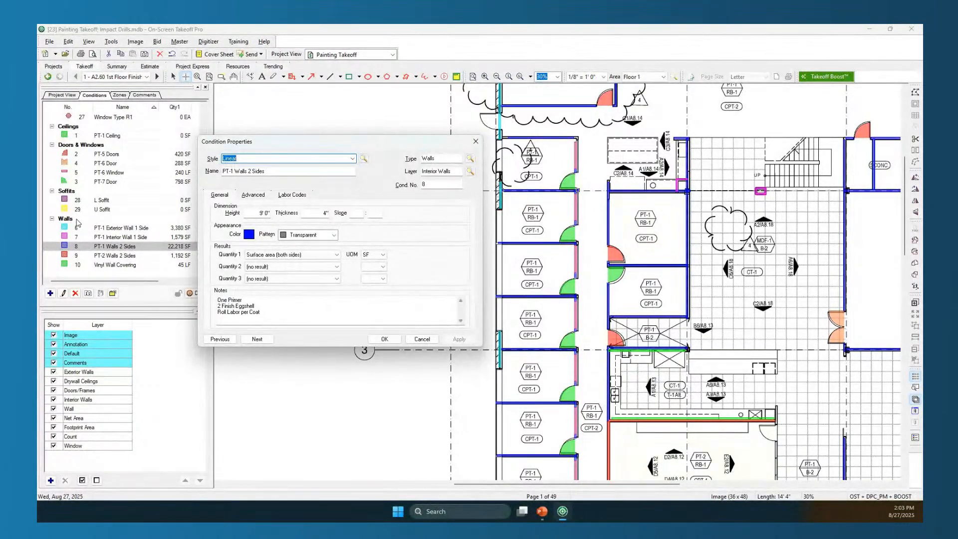
{"action": "key", "text": "ctrl"}
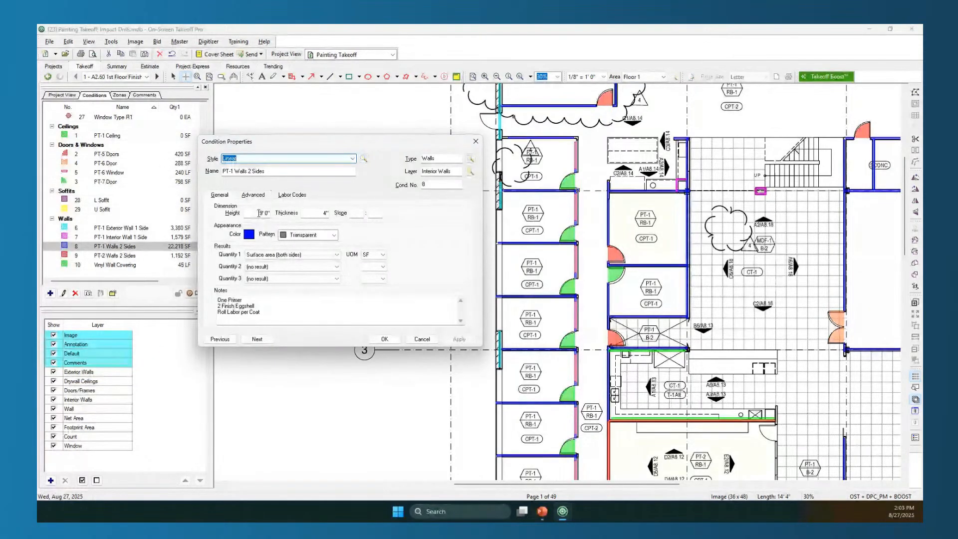
- Set Quantity 1 of the wall condition to Length and Quantity 2 to Surface area (both sides)
{"action": "left_click", "coordinate": [275, 256]}
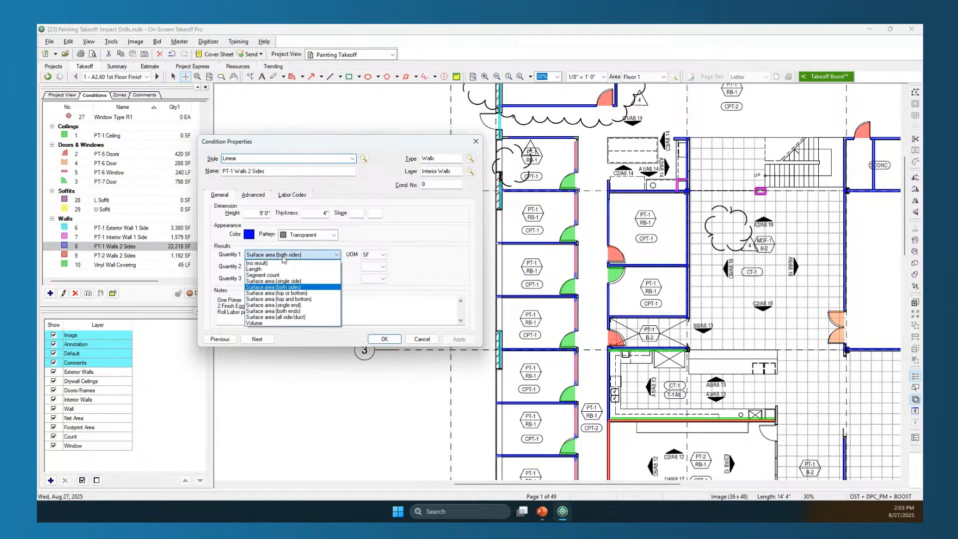
{"action": "left_click", "coordinate": [269, 269]}
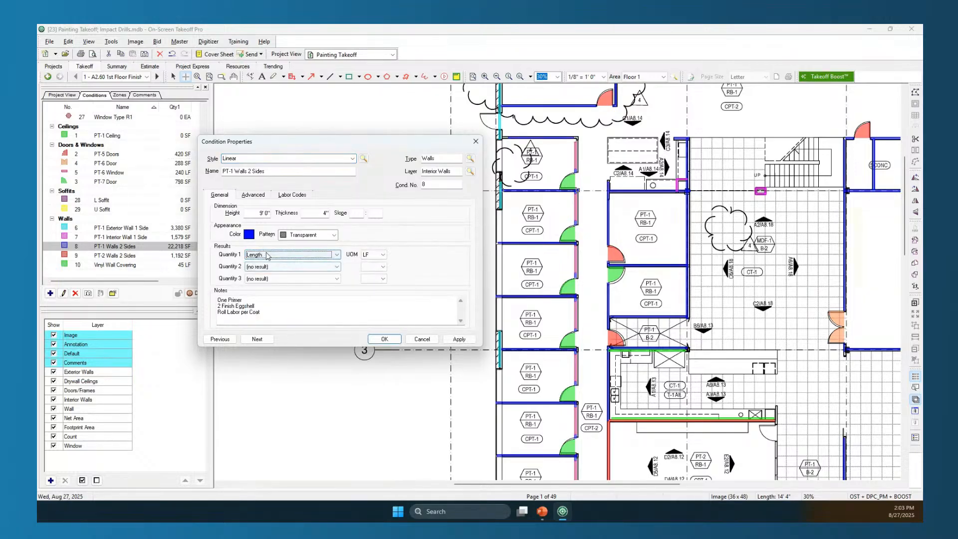
{"action": "left_click", "coordinate": [325, 267]}
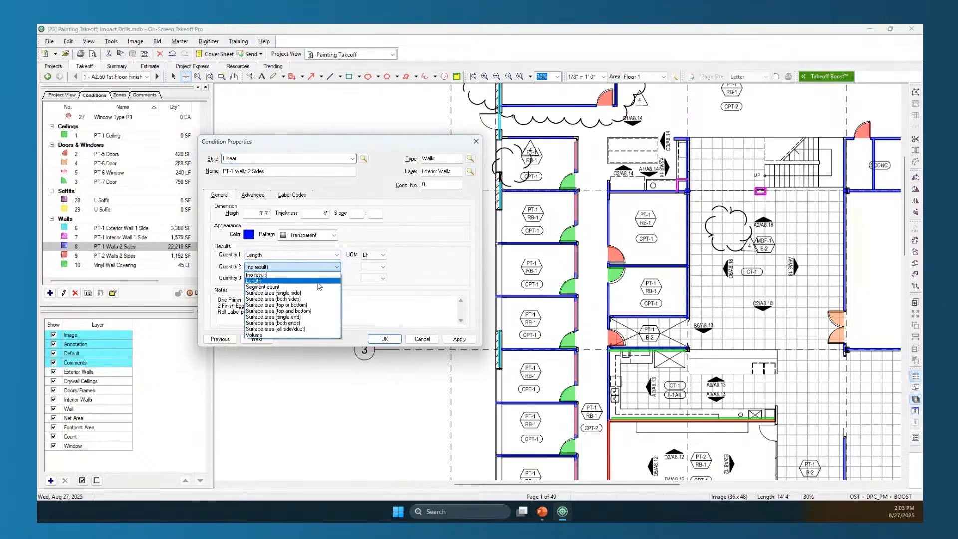
{"action": "left_click", "coordinate": [307, 299]}
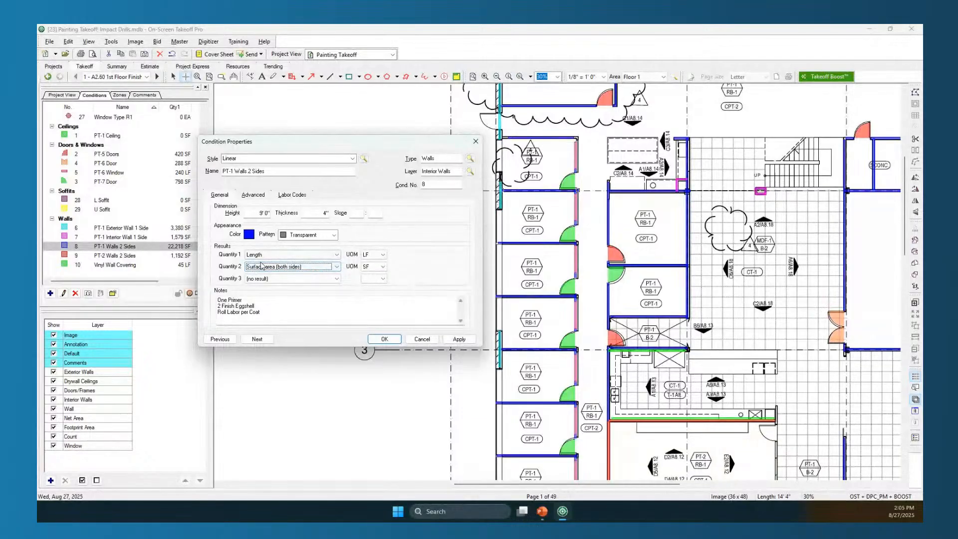
- Set the wall condition's Quantity 1 to Surface area (both sides) and Quantity 2 to Length, and save the properties
{"action": "left_click", "coordinate": [305, 255]}
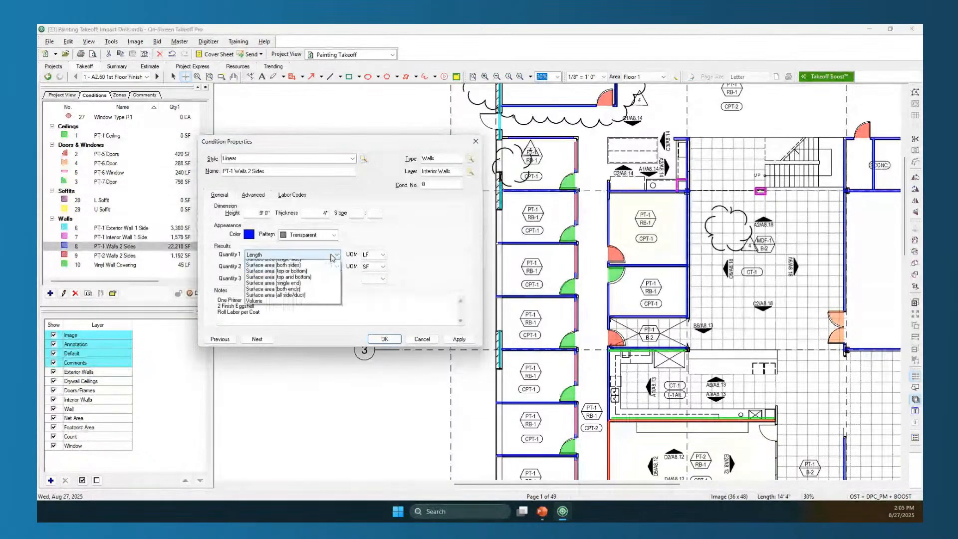
{"action": "left_click", "coordinate": [300, 287]}
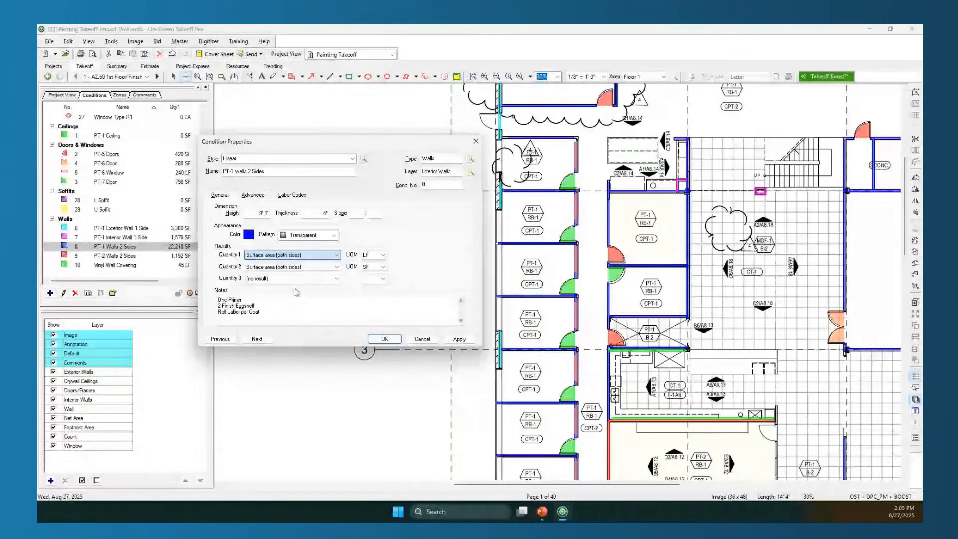
{"action": "left_click", "coordinate": [318, 267]}
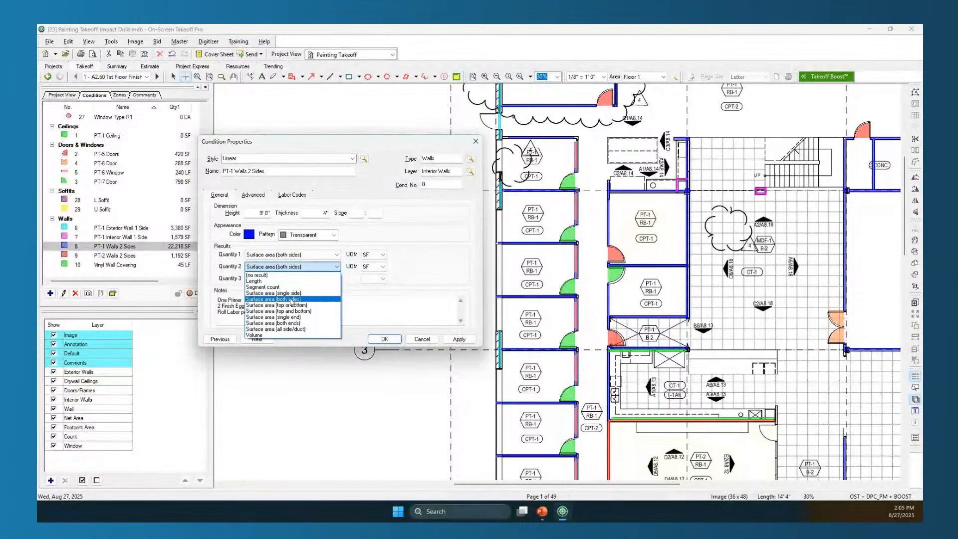
{"action": "left_click", "coordinate": [274, 280]}
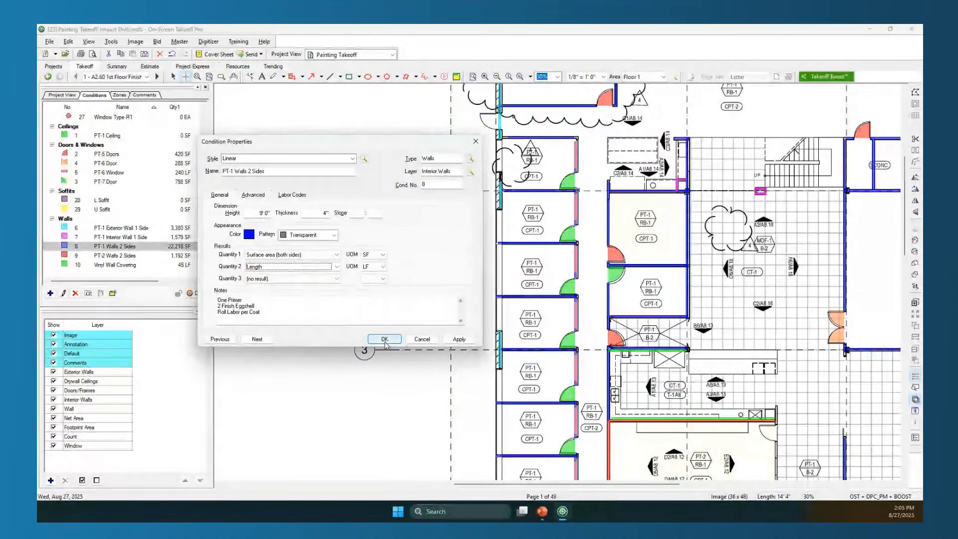
{"action": "left_click_drag", "start_coordinate": [298, 315], "coordinate": [235, 298]}
{"action": "left_click", "coordinate": [267, 313]}
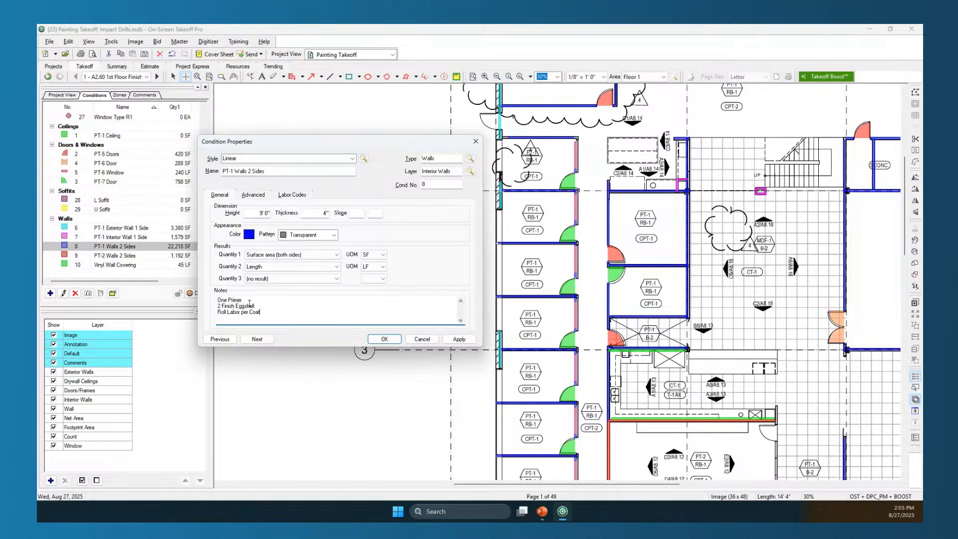
{"action": "left_click", "coordinate": [385, 339]}
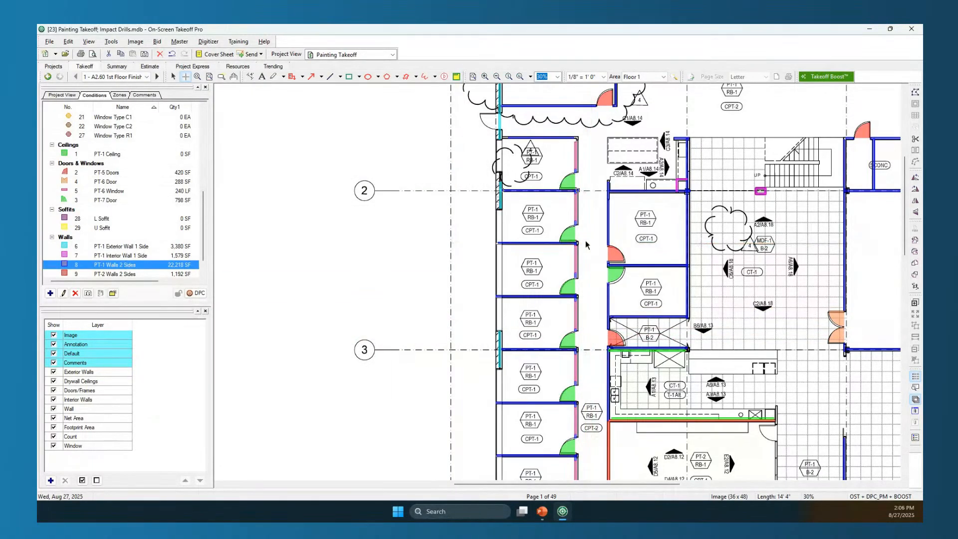
- Inspect the window, wall and door takeoff objects along the corridor side of the office below grid line 2
{"action": "scroll", "coordinate": [579, 226], "scroll_direction": "up", "scroll_amount": 2}
{"action": "left_click", "coordinate": [571, 212]}
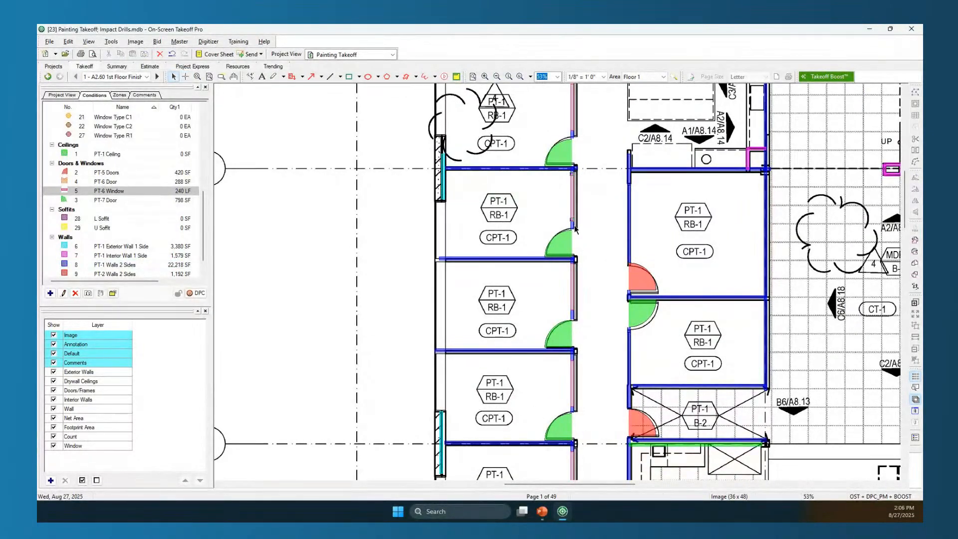
{"action": "left_click", "coordinate": [570, 226]}
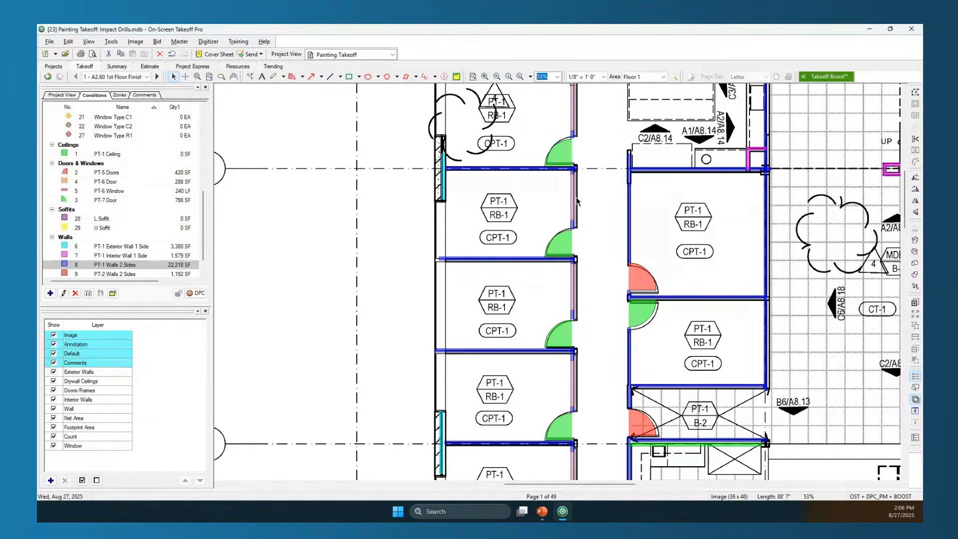
{"action": "mouse_move", "coordinate": [574, 184]}
{"action": "left_click", "coordinate": [569, 242]}
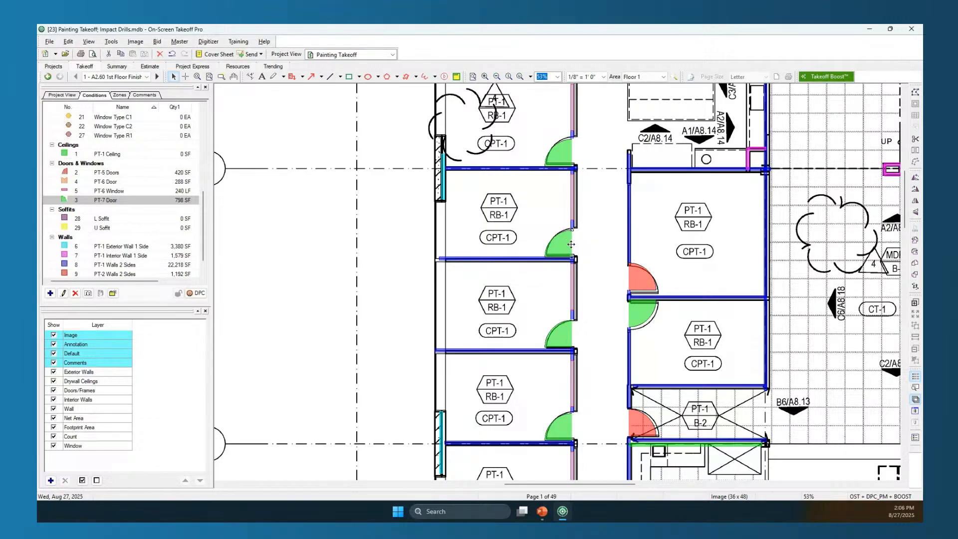
- Open the PT-7 Door condition's properties and review its shape choices and the Backout Quantities from Parent option
{"action": "left_click", "coordinate": [105, 200]}
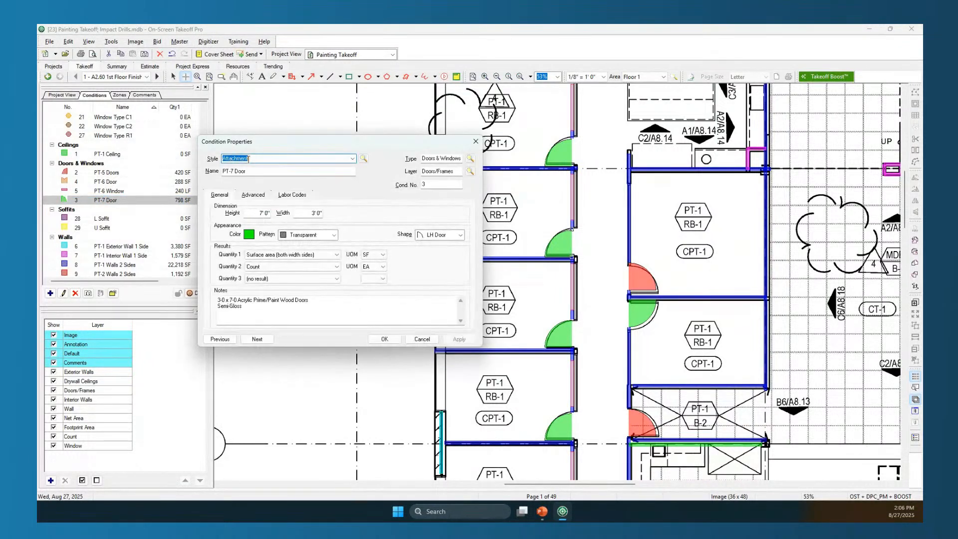
{"action": "left_click", "coordinate": [449, 236]}
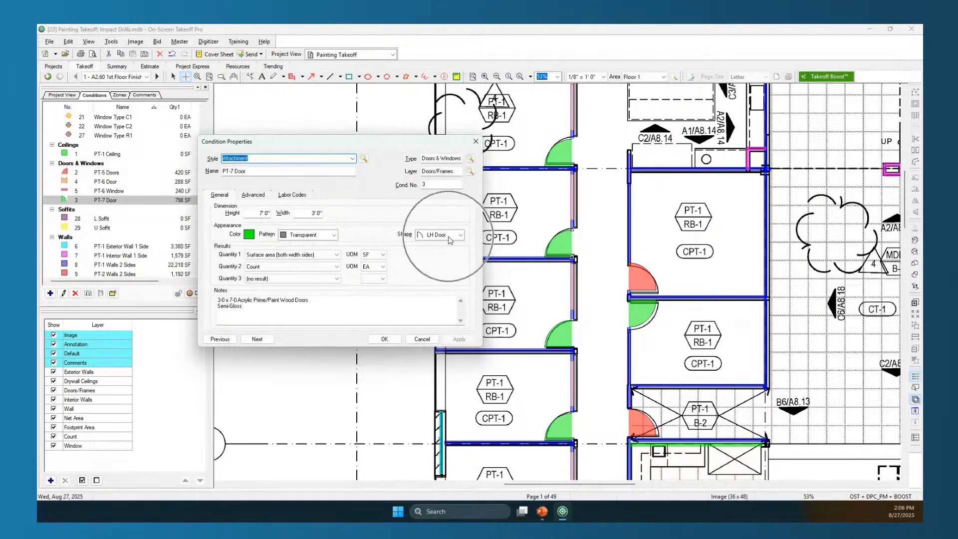
{"action": "left_click", "coordinate": [459, 235]}
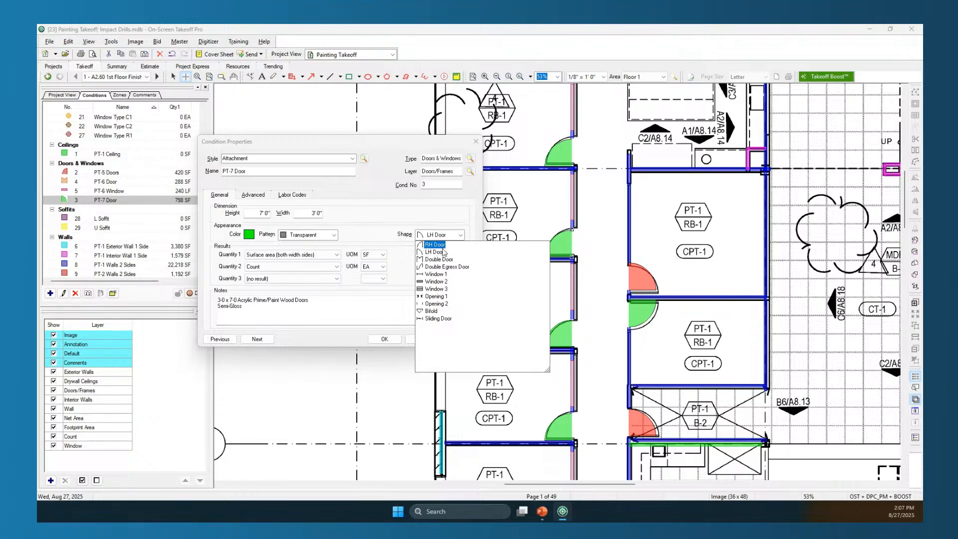
{"action": "left_click", "coordinate": [381, 235]}
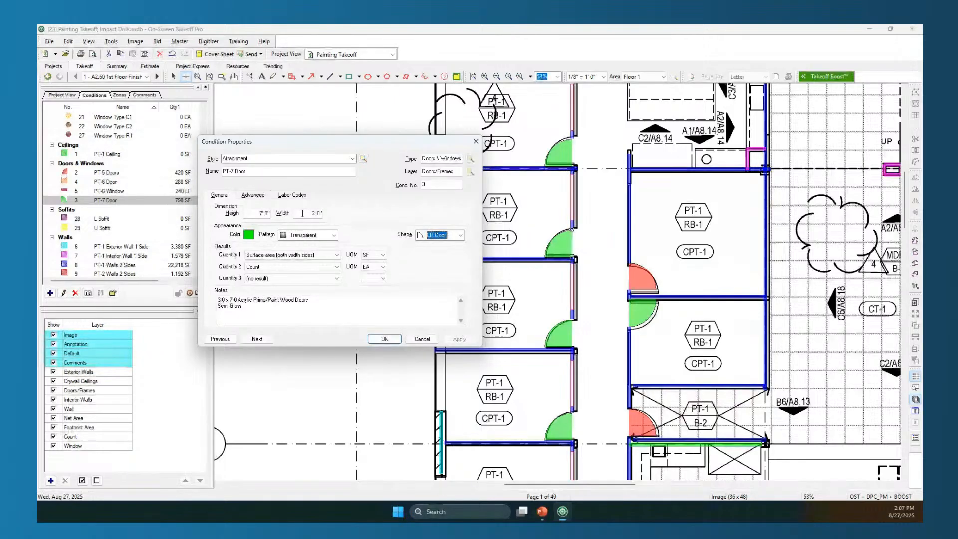
{"action": "left_click", "coordinate": [254, 195]}
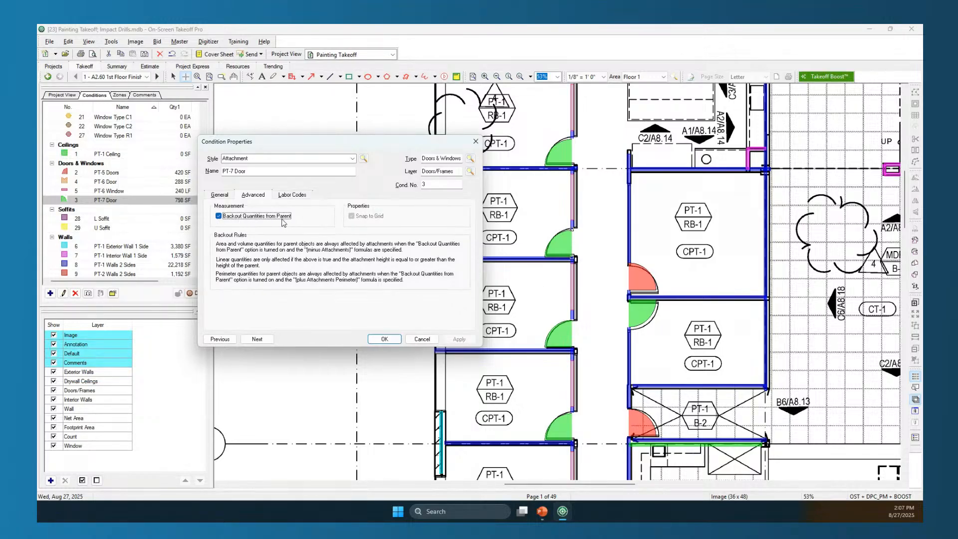
{"action": "left_click", "coordinate": [220, 195]}
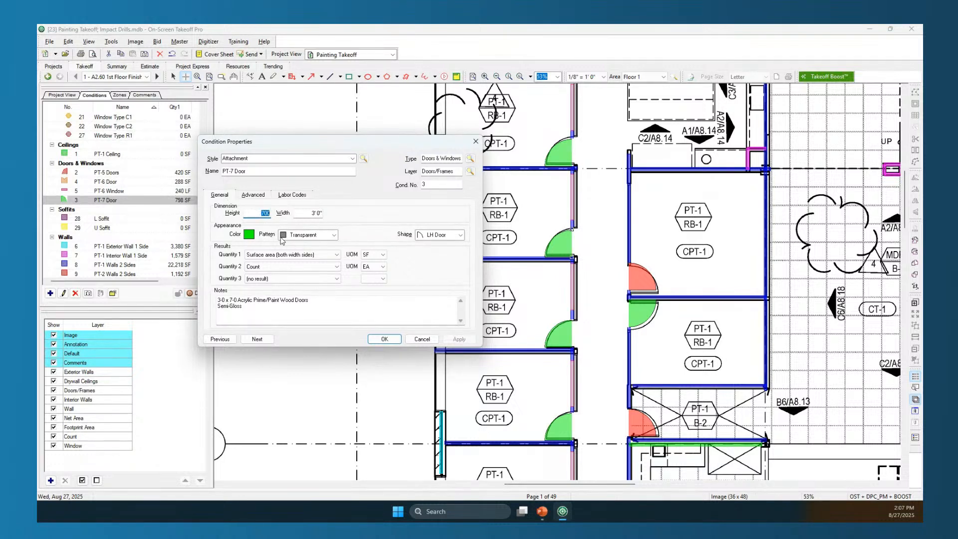
- Set Quantity 3 of the PT-7 Door condition to Perimeter (top + both sides) in LF and save the properties
{"action": "left_click", "coordinate": [321, 267]}
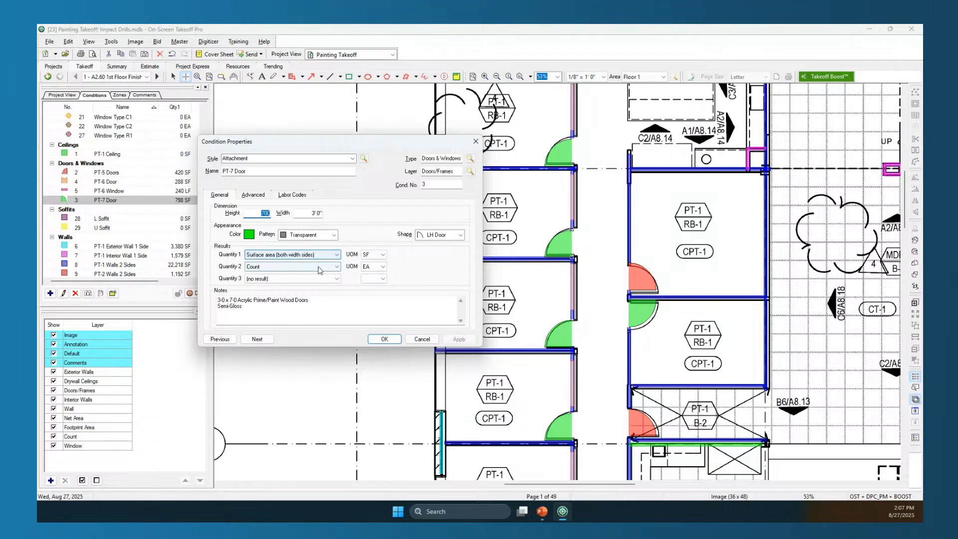
{"action": "left_click", "coordinate": [327, 279]}
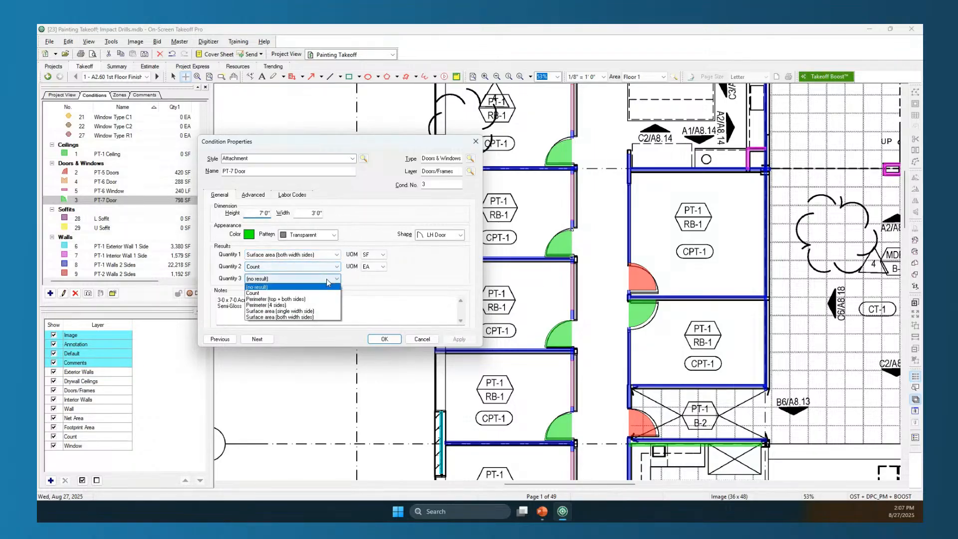
{"action": "left_click", "coordinate": [283, 298]}
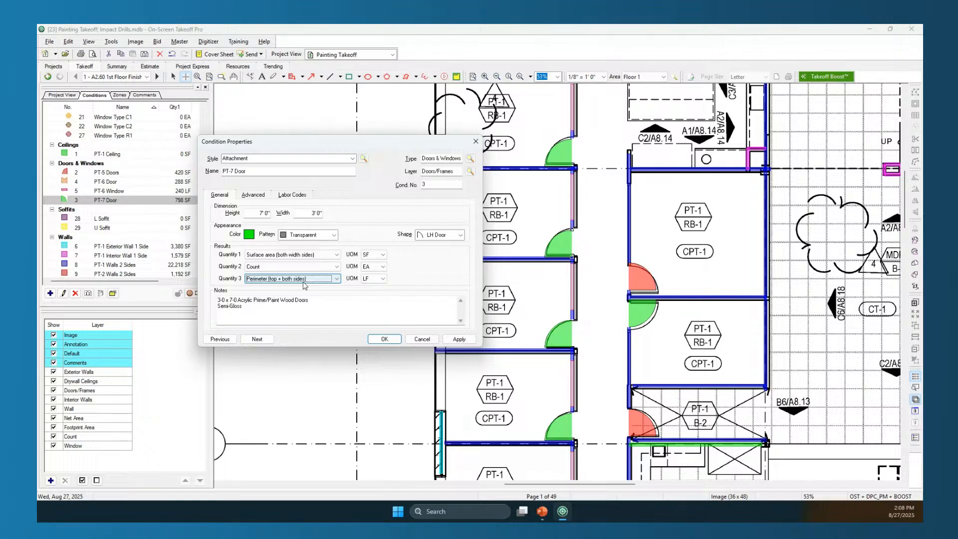
{"action": "left_click", "coordinate": [388, 338]}
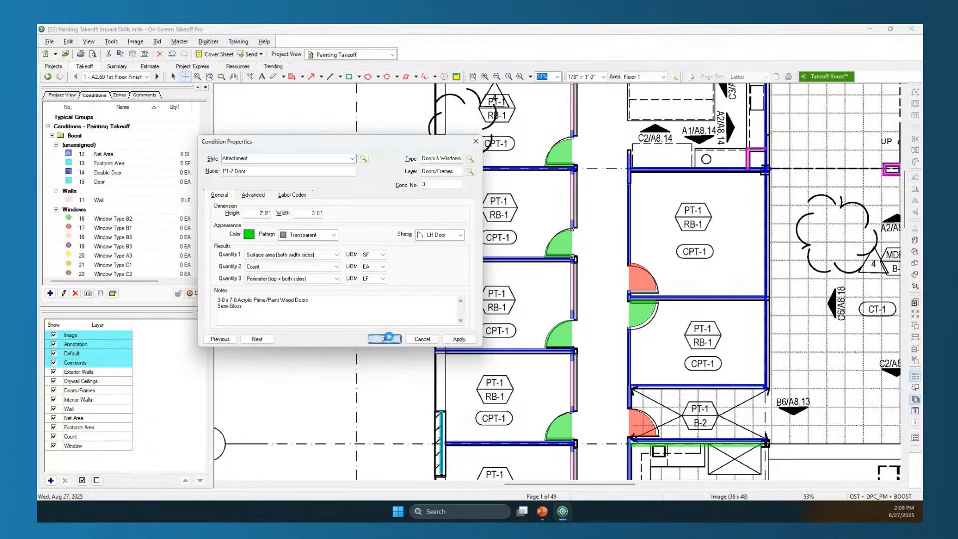
{"action": "left_click", "coordinate": [163, 254]}
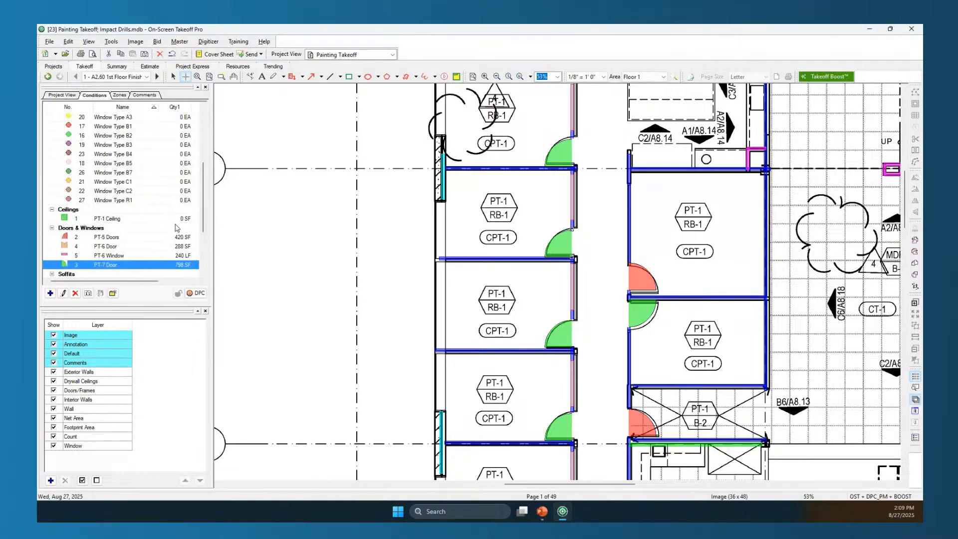
{"action": "scroll", "coordinate": [175, 227], "scroll_direction": "down", "scroll_amount": 3}
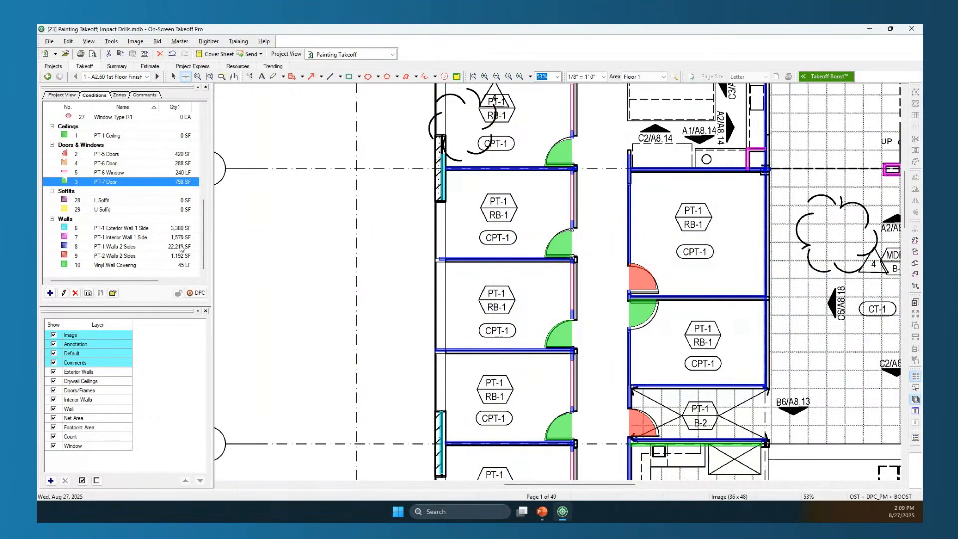
- Place a PT-7 Door on the wall between the two offices below grid line 2, check its quantities, and delete it
{"action": "left_click", "coordinate": [489, 258]}
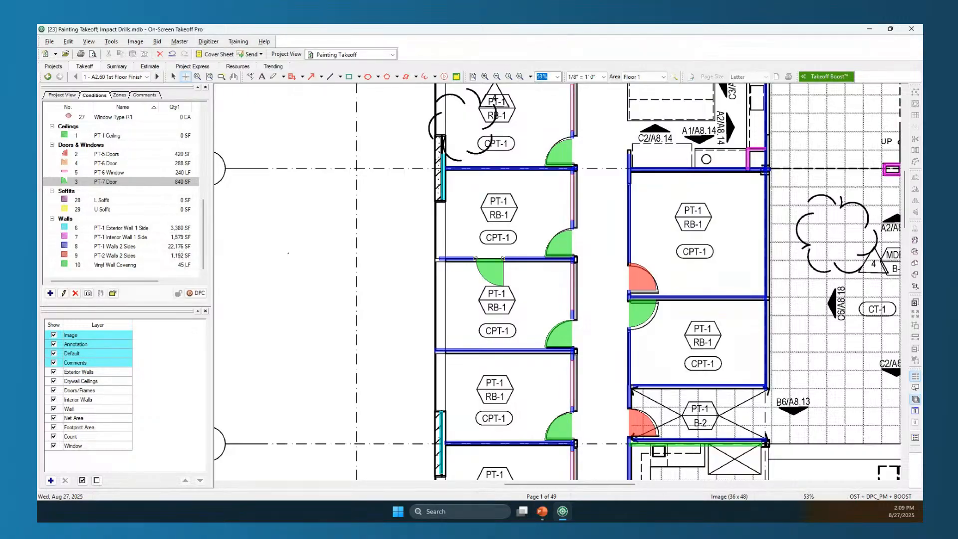
{"action": "mouse_move", "coordinate": [499, 258]}
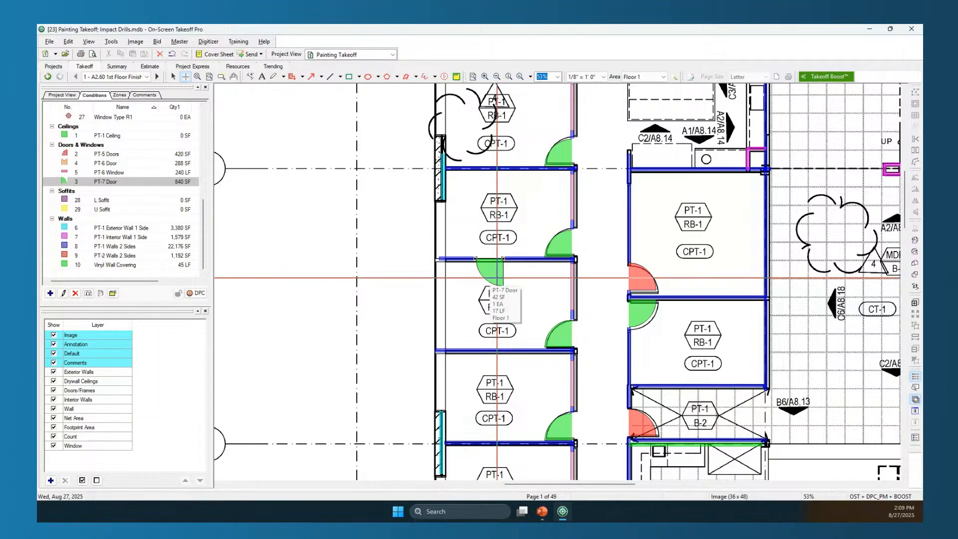
{"action": "key", "text": "Delete"}
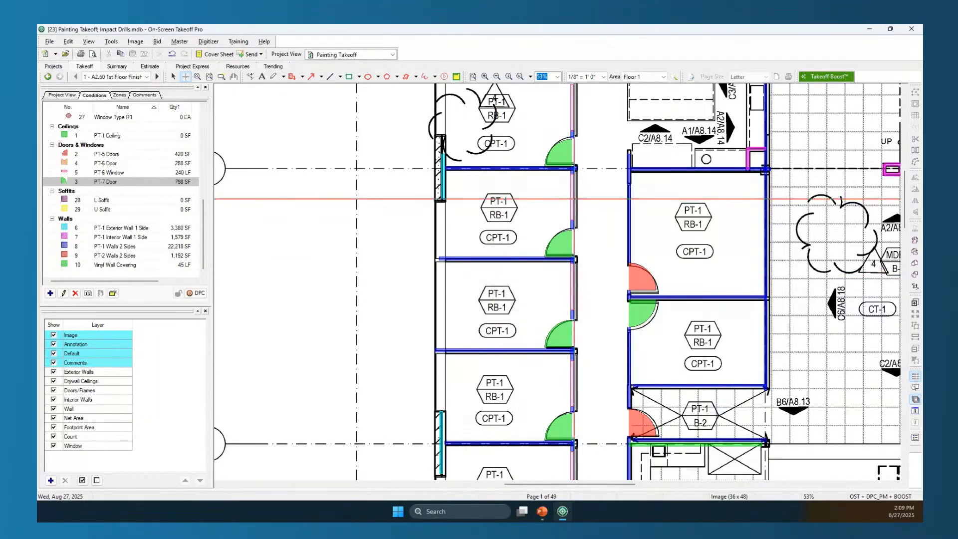
- Open the PT-6 Window condition's properties, review its perimeter and count quantities and its notes, and close the properties
{"action": "left_click", "coordinate": [573, 204]}
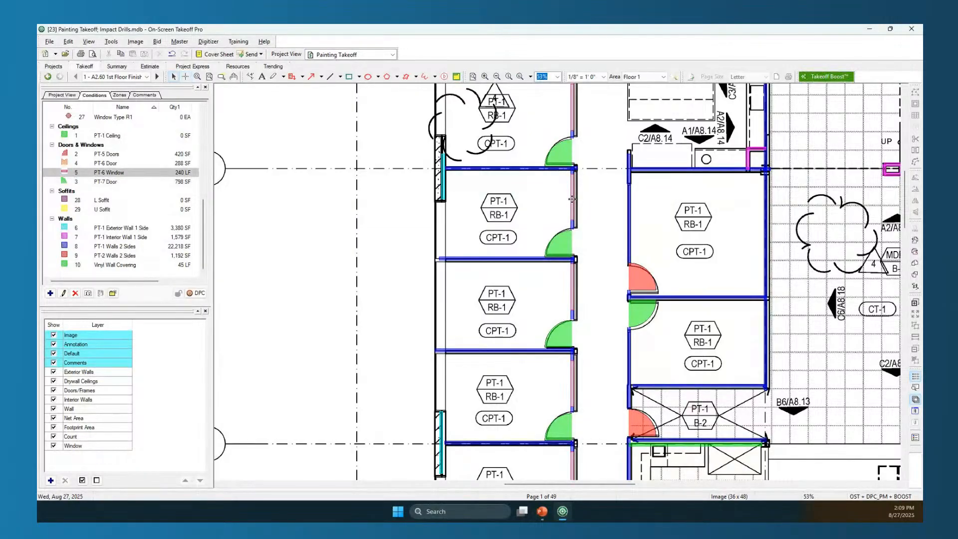
{"action": "left_click", "coordinate": [116, 172]}
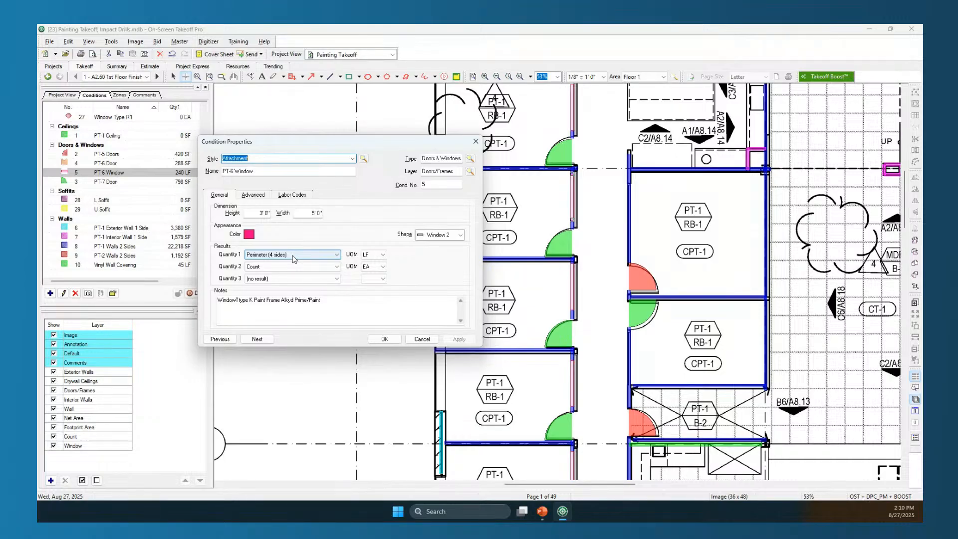
{"action": "left_click_drag", "start_coordinate": [320, 300], "coordinate": [218, 302]}
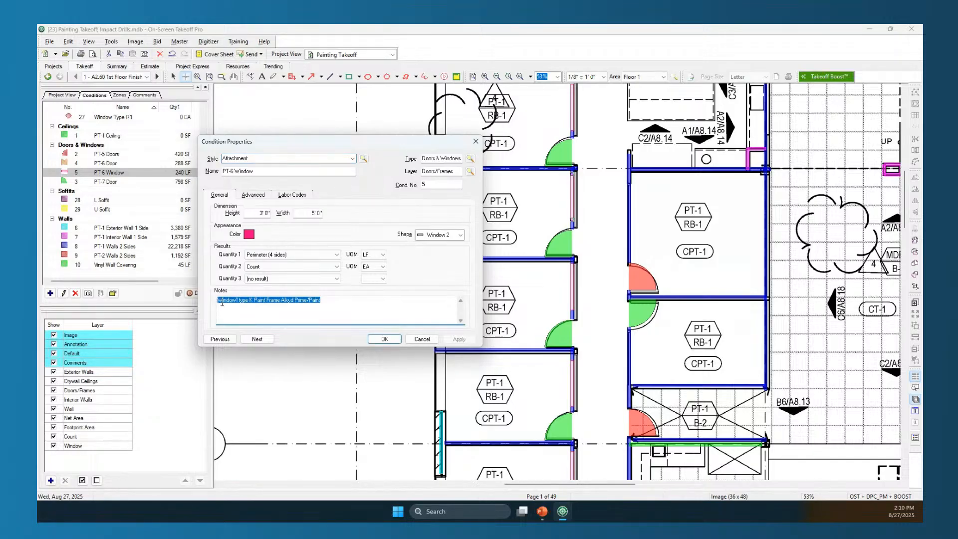
{"action": "left_click", "coordinate": [332, 301]}
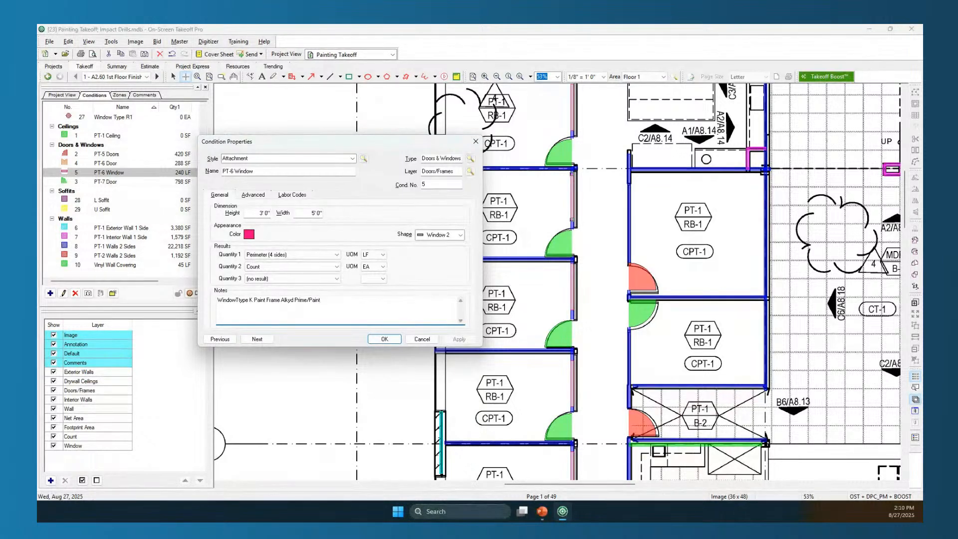
{"action": "left_click", "coordinate": [384, 340]}
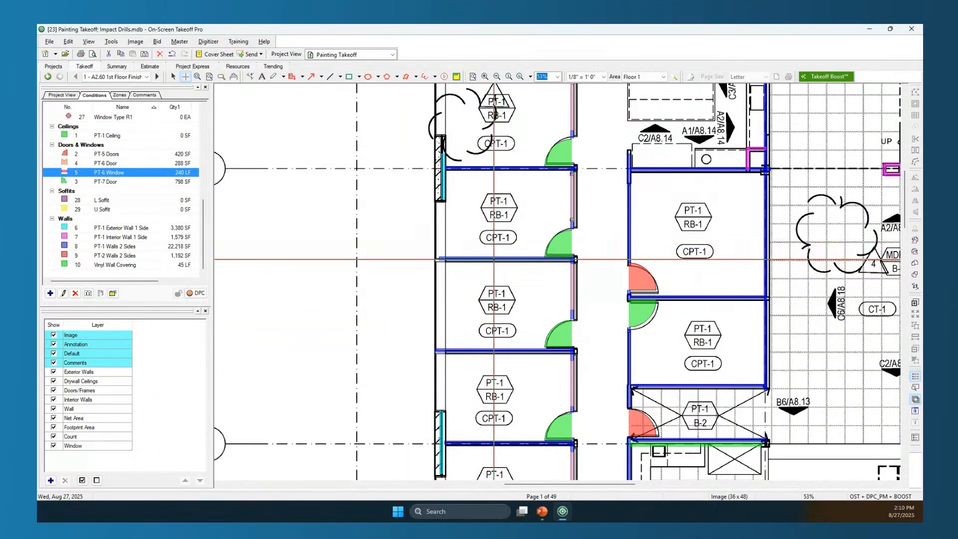
- Place a PT-6 Window on the wall between the same two offices, check its quantities, and delete it
{"action": "left_click", "coordinate": [468, 259]}
{"action": "double_click", "coordinate": [517, 258]}
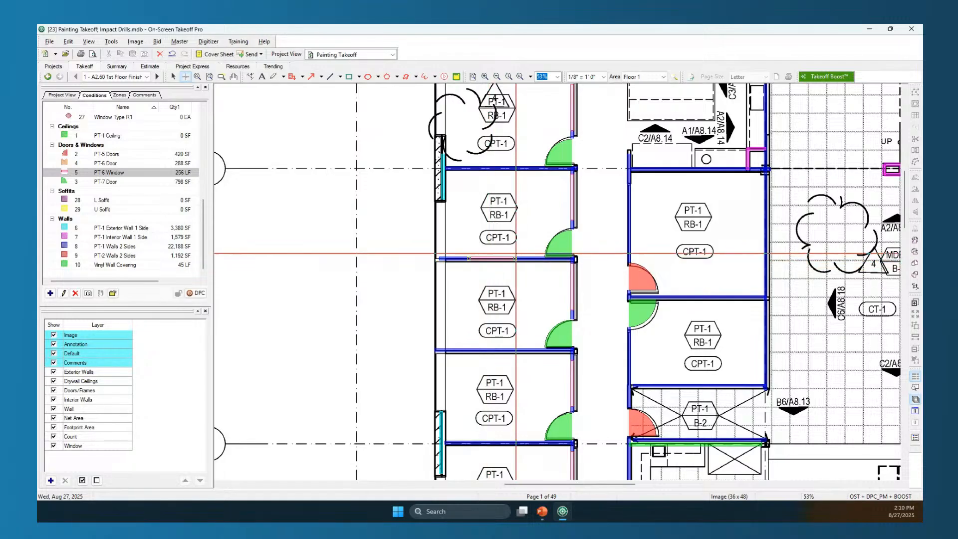
{"action": "right_click", "coordinate": [479, 258]}
{"action": "key", "text": "ctrl+c"}
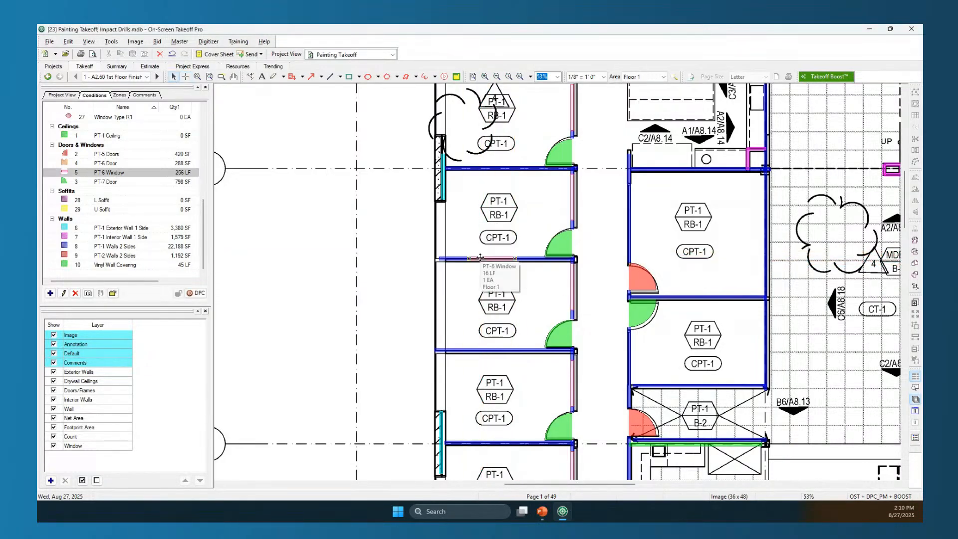
{"action": "key", "text": "Delete"}
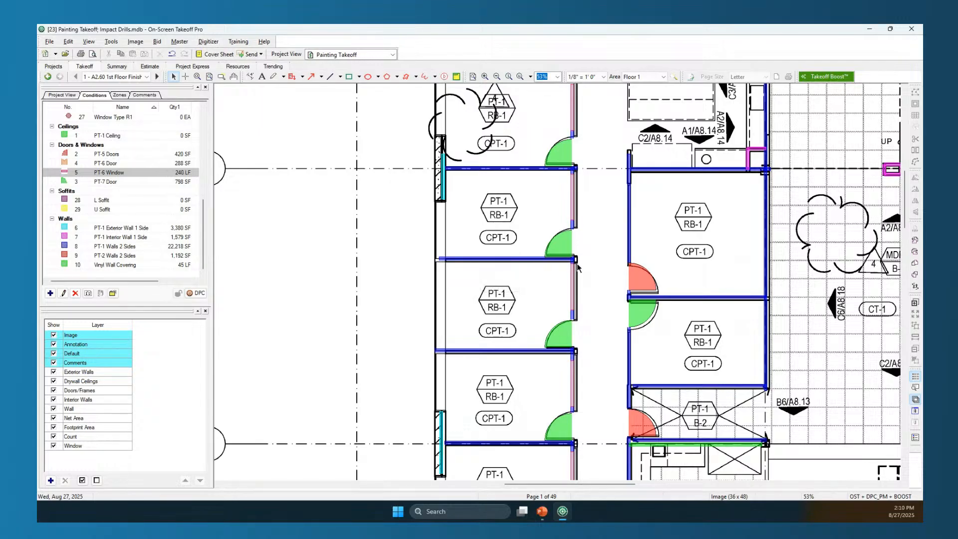
- Select the PT-1 Walls 2 Sides condition and delete the wall segments around the room just above grid line 5 and the enclosure's right wall
{"action": "scroll", "coordinate": [579, 259], "scroll_direction": "down", "scroll_amount": 5}
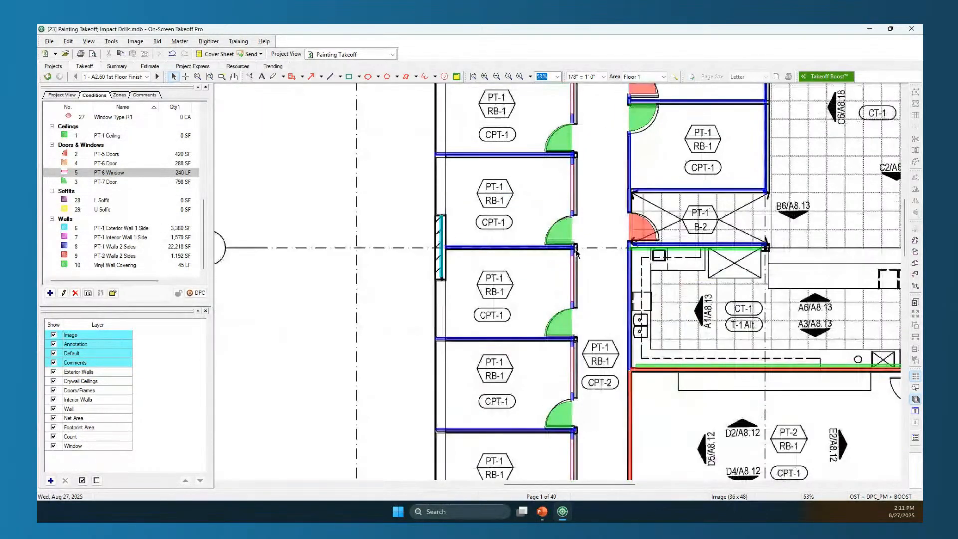
{"action": "scroll", "coordinate": [573, 240], "scroll_direction": "down", "scroll_amount": 2}
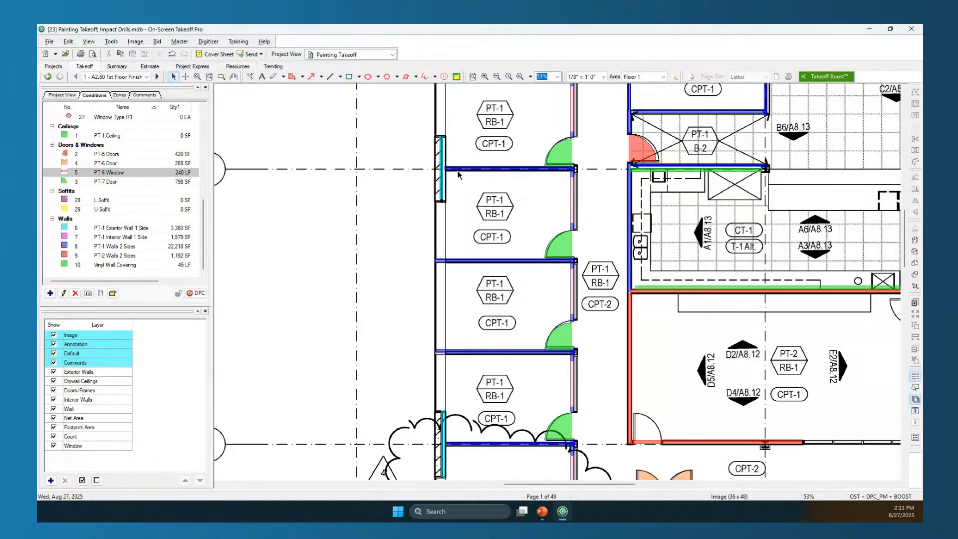
{"action": "left_click", "coordinate": [116, 246]}
{"action": "scroll", "coordinate": [570, 274], "scroll_direction": "down", "scroll_amount": 5}
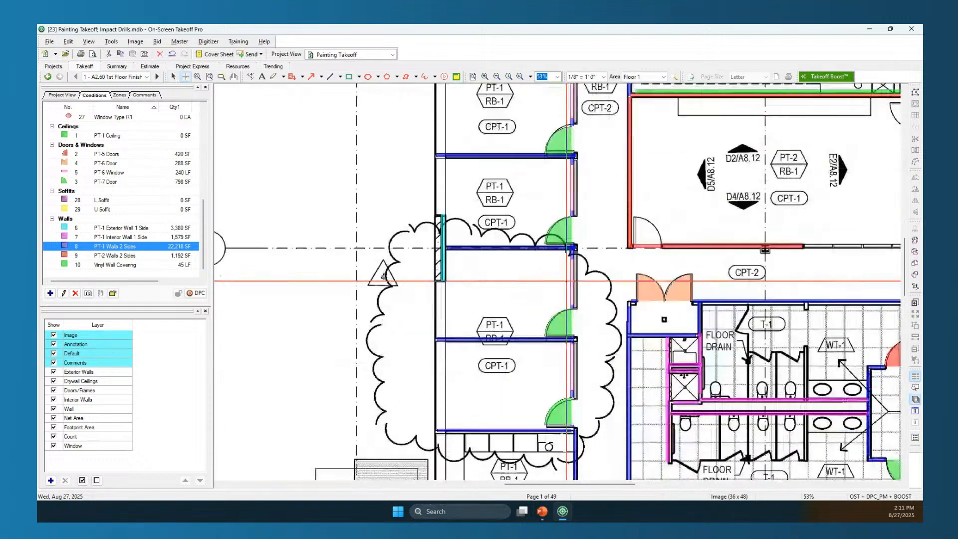
{"action": "scroll", "coordinate": [572, 329], "scroll_direction": "down", "scroll_amount": 1}
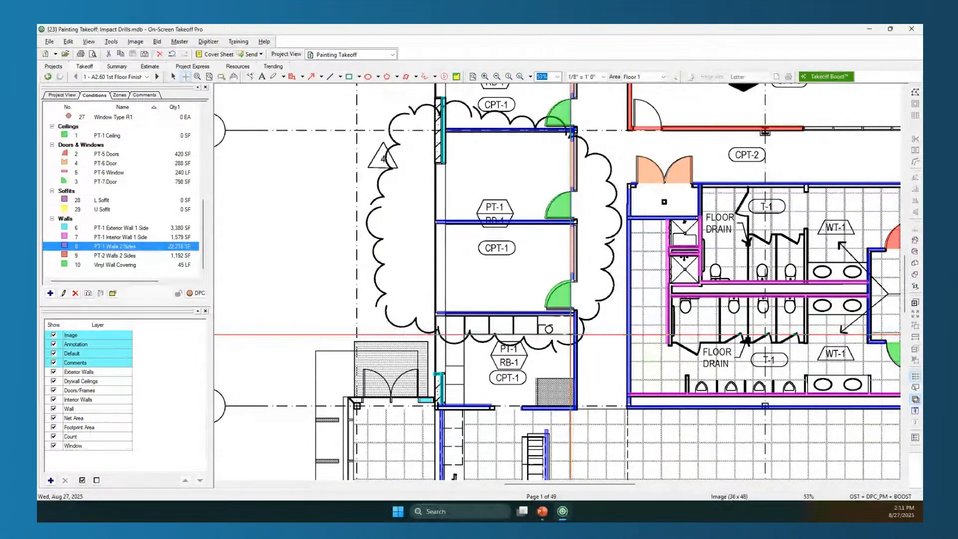
{"action": "left_click", "coordinate": [601, 430]}
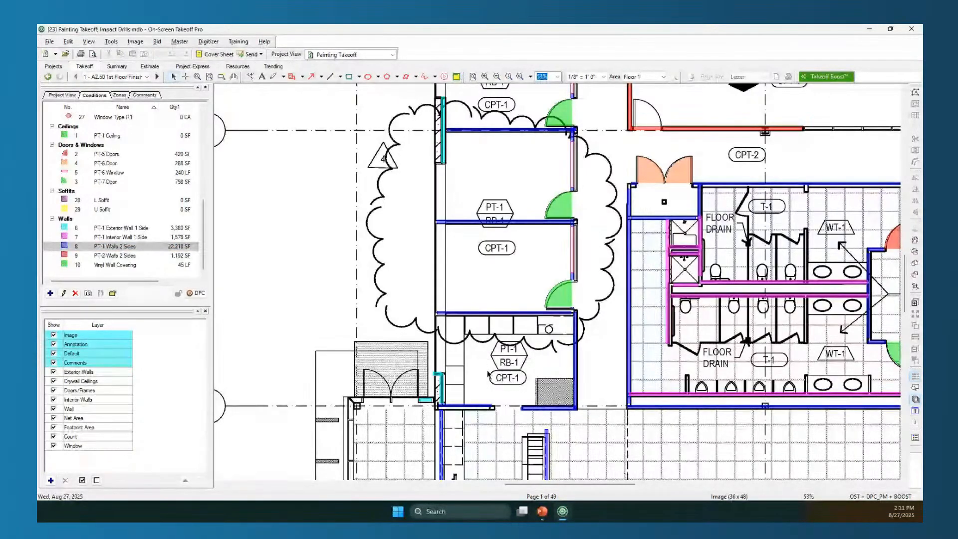
{"action": "left_click_drag", "start_coordinate": [469, 352], "coordinate": [592, 430]}
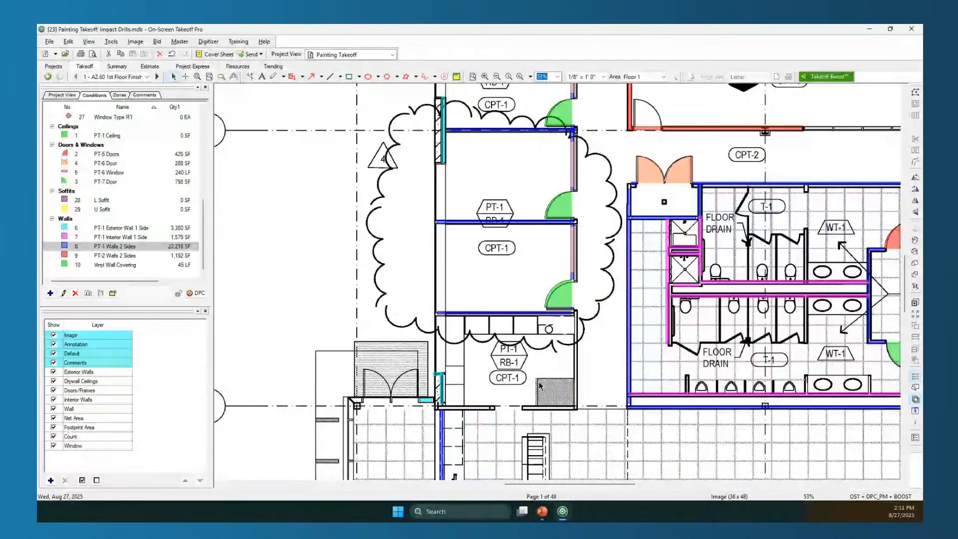
{"action": "key", "text": "Delete"}
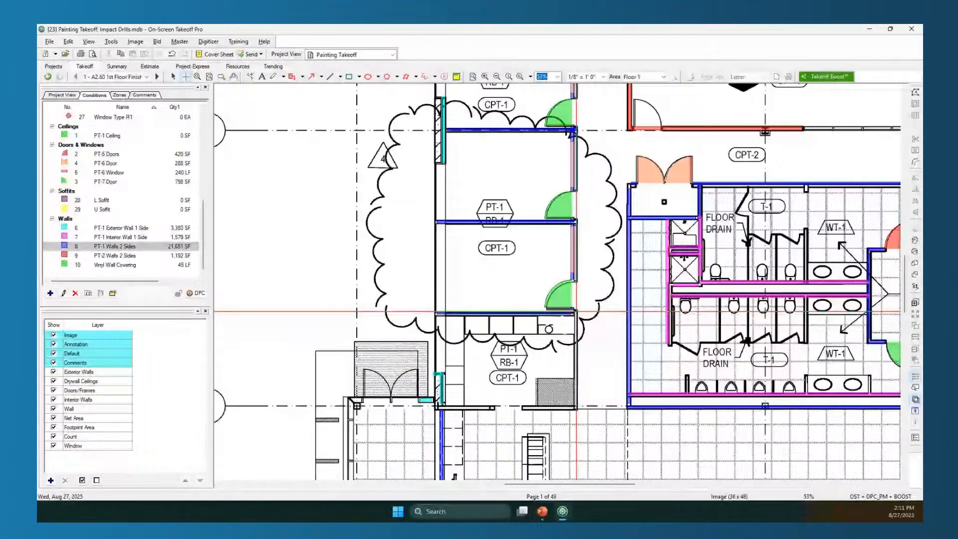
{"action": "left_click", "coordinate": [576, 312]}
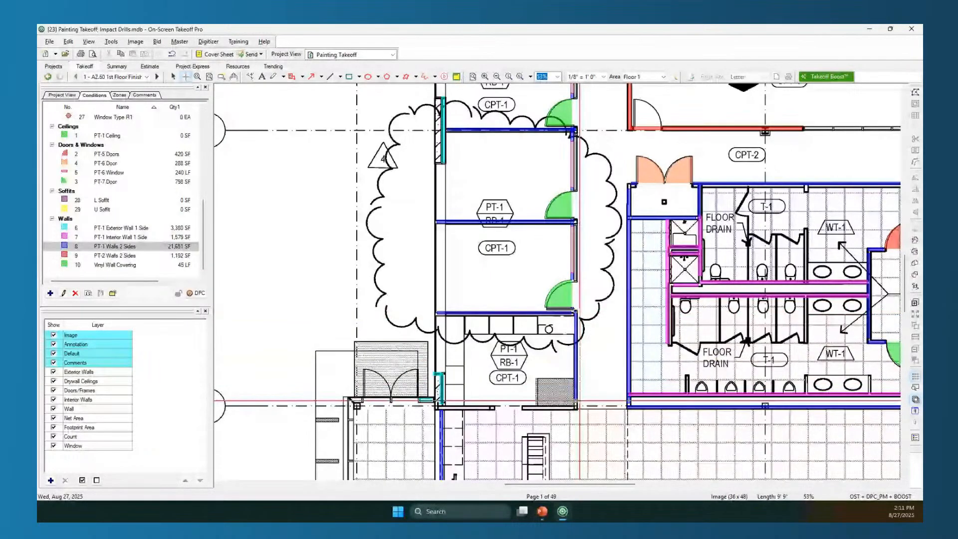
{"action": "double_click", "coordinate": [576, 407]}
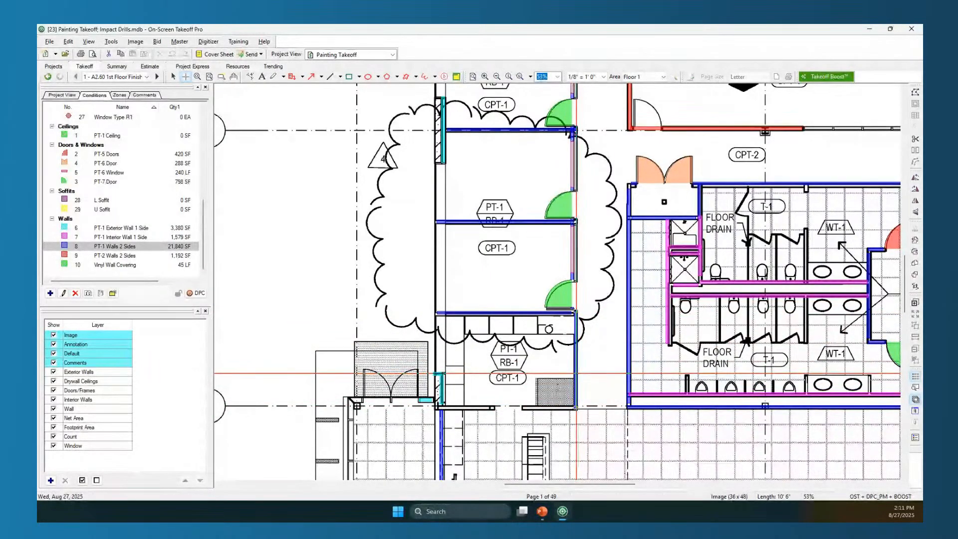
{"action": "key", "text": "Delete"}
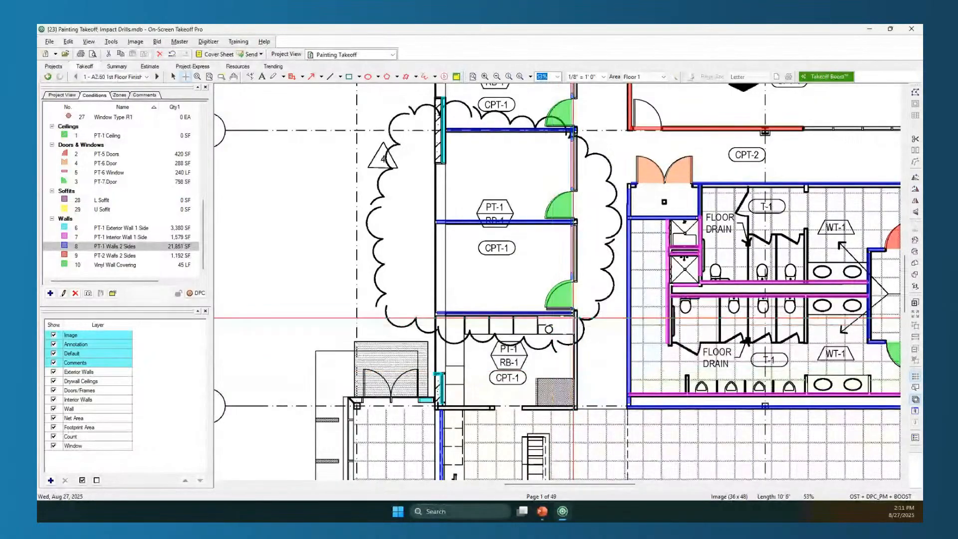
- Trace the room's corridor-side wall, about 10'7", and its lower wall, about 15'2", as one continuous PT-1 Walls 2 Sides run
{"action": "left_click", "coordinate": [576, 312]}
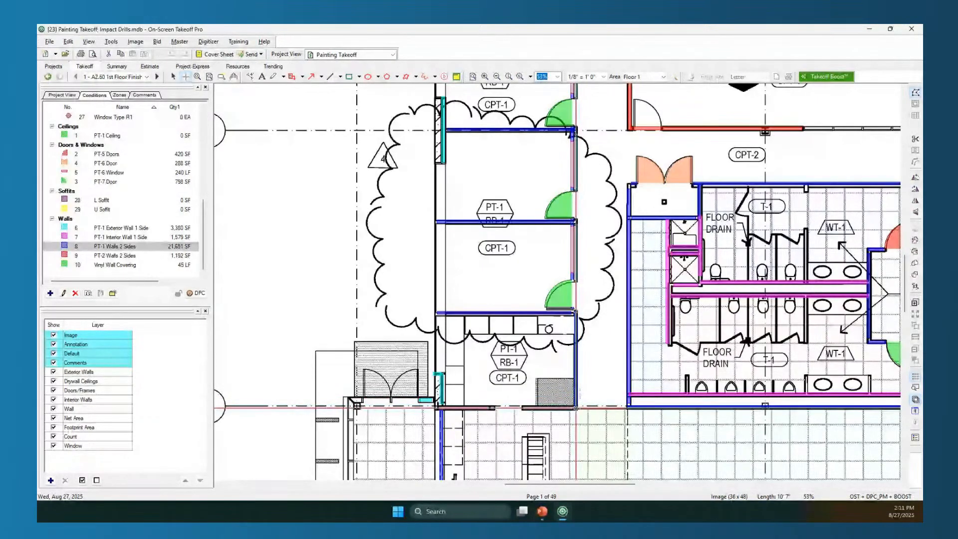
{"action": "left_click", "coordinate": [576, 407]}
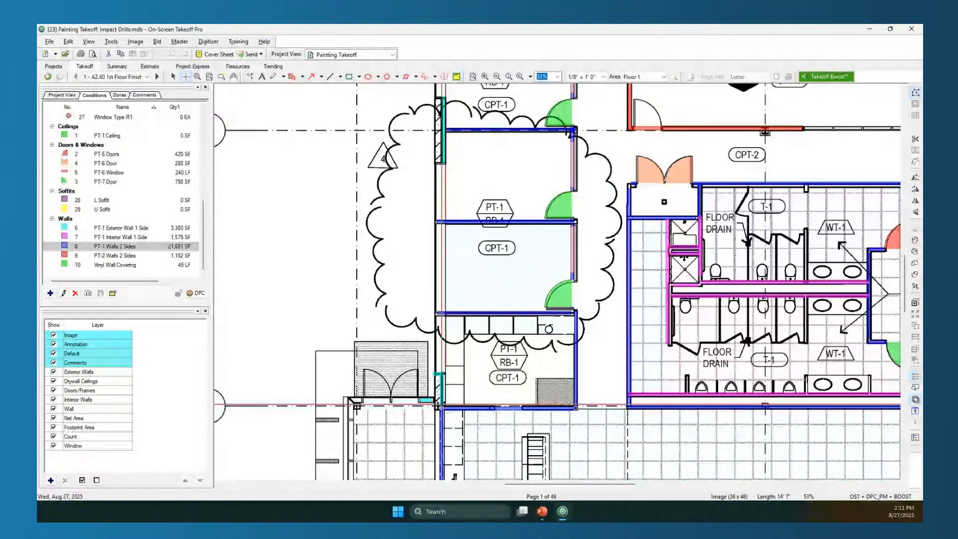
{"action": "double_click", "coordinate": [436, 408]}
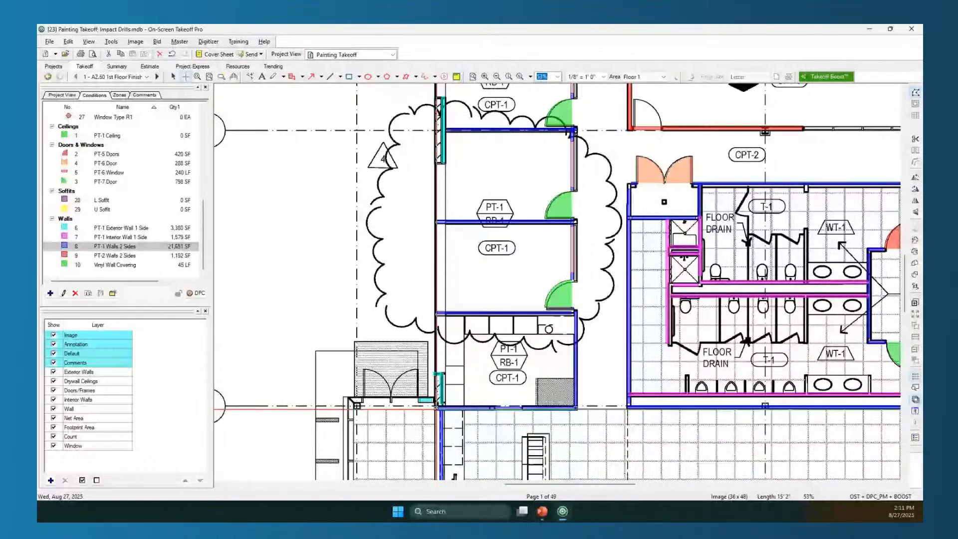
- Trace the PT-1 wall along the right side of the small enclosure below grid line 5, with an about 1'11" return at its upper end
{"action": "scroll", "coordinate": [534, 408], "scroll_direction": "down", "scroll_amount": 3}
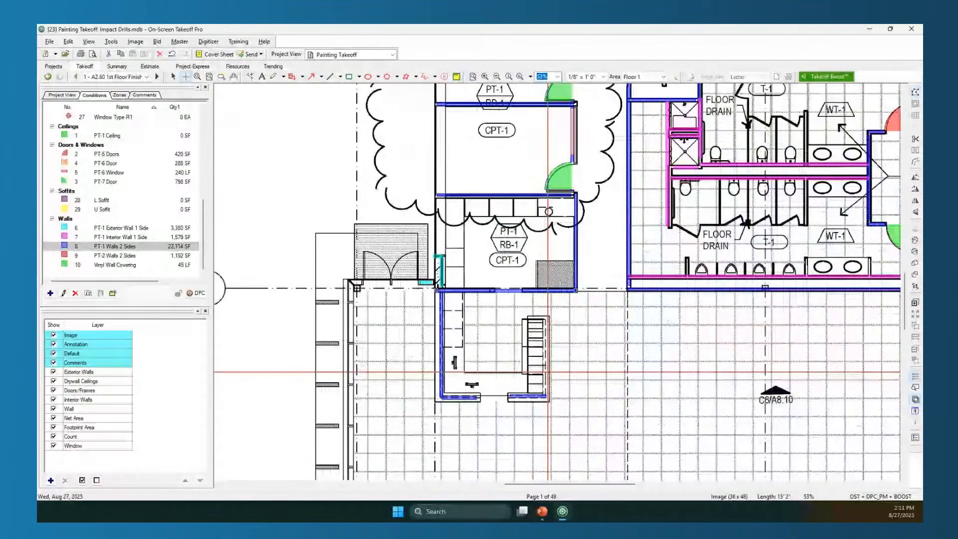
{"action": "left_click", "coordinate": [545, 395]}
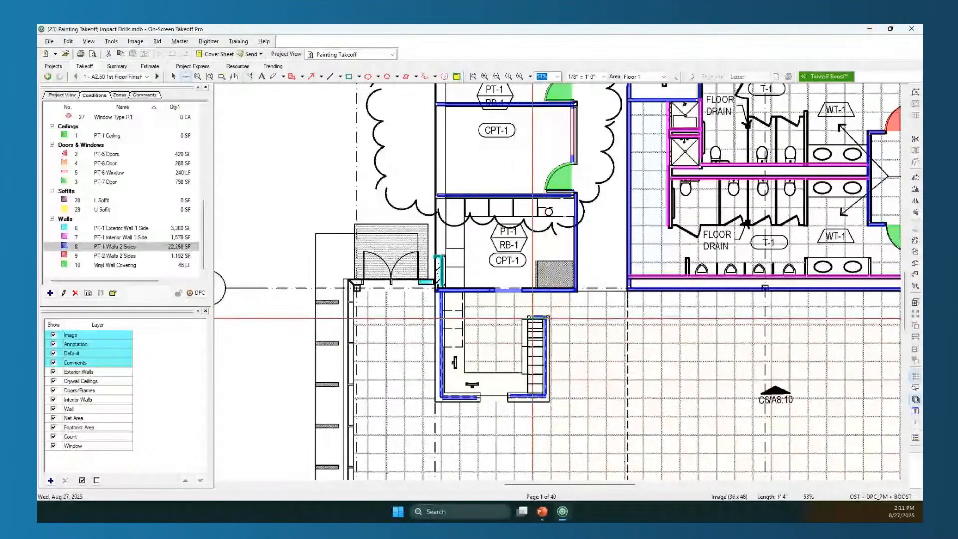
{"action": "left_click", "coordinate": [545, 318]}
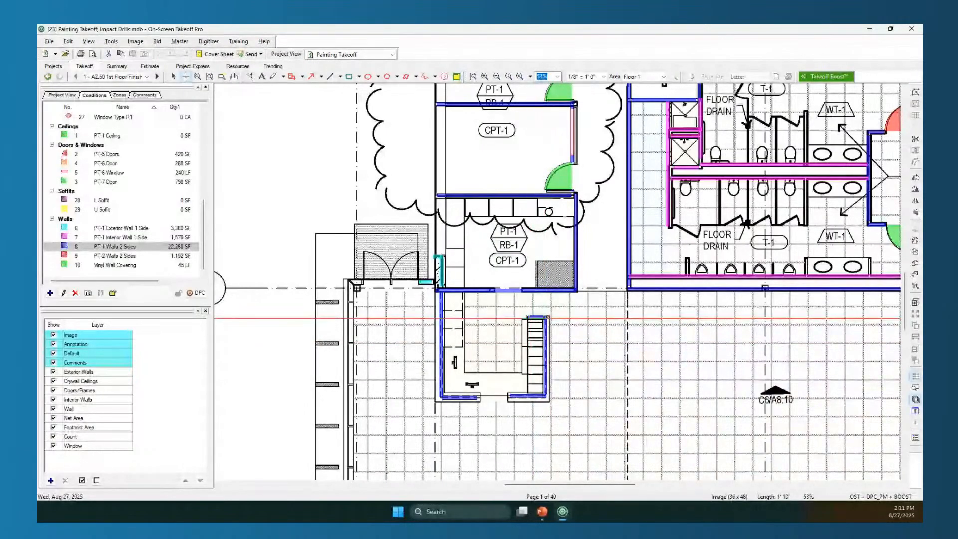
{"action": "double_click", "coordinate": [537, 346]}
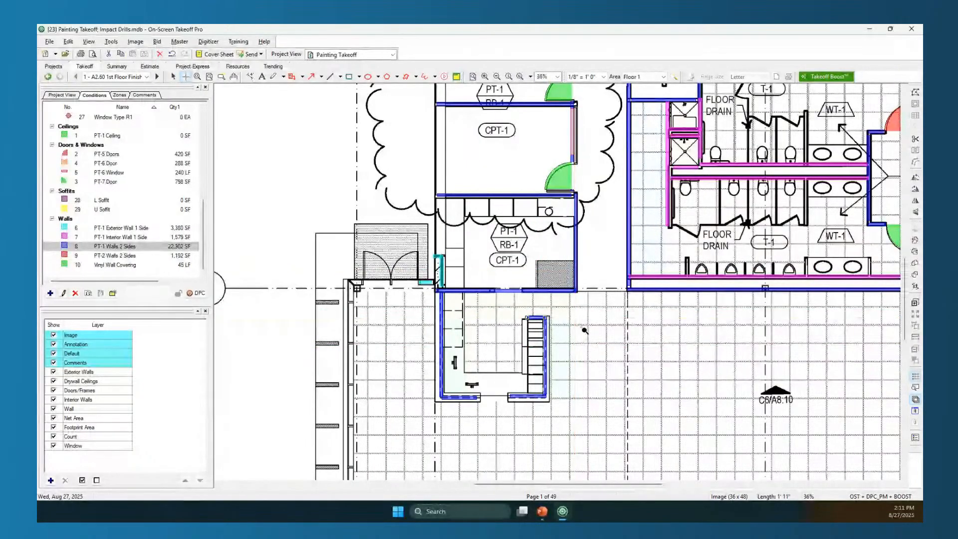
- Open the L Soffit condition's properties and review its height, thickness, surface area quantity and notes
{"action": "scroll", "coordinate": [584, 330], "scroll_direction": "down", "scroll_amount": 2}
{"action": "scroll", "coordinate": [585, 330], "scroll_direction": "down", "scroll_amount": 1}
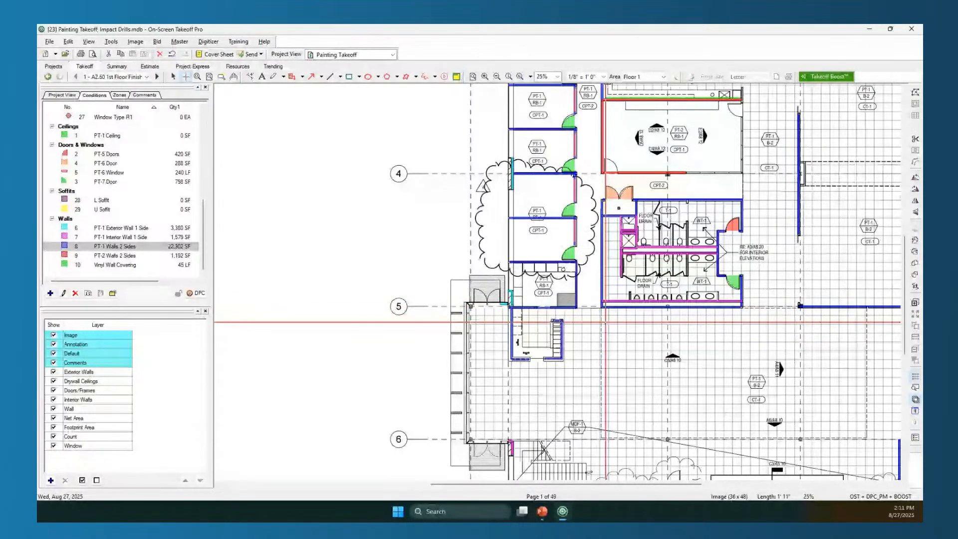
{"action": "key", "text": "Right"}
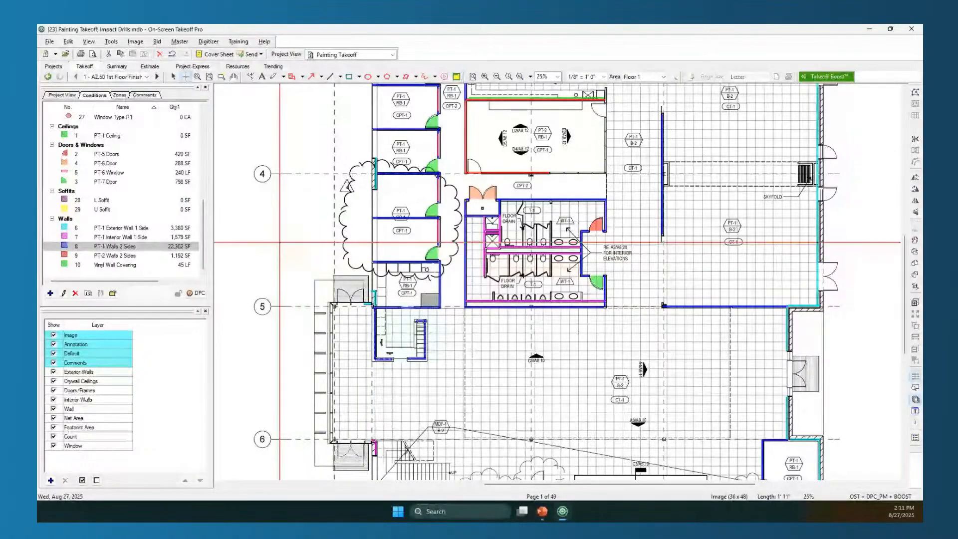
{"action": "left_click", "coordinate": [103, 201]}
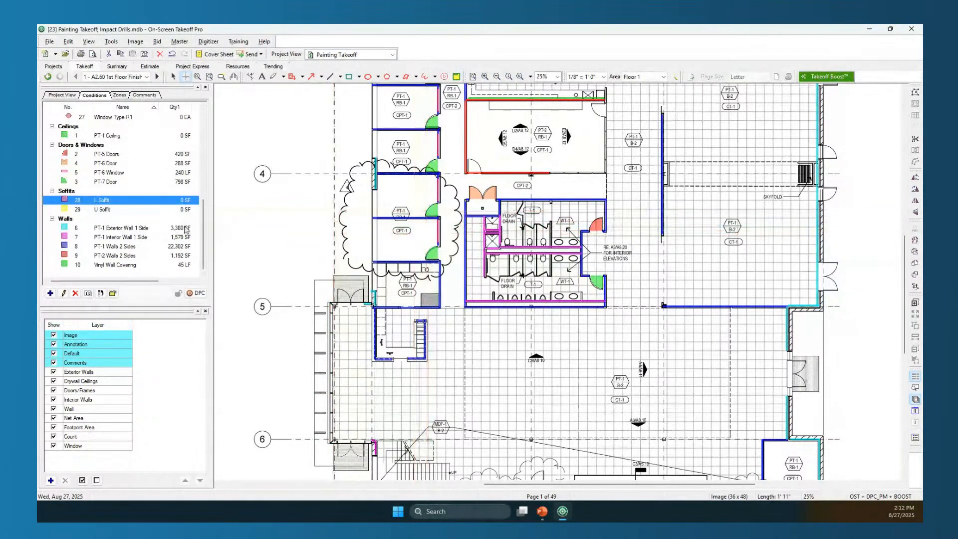
{"action": "double_click", "coordinate": [106, 200]}
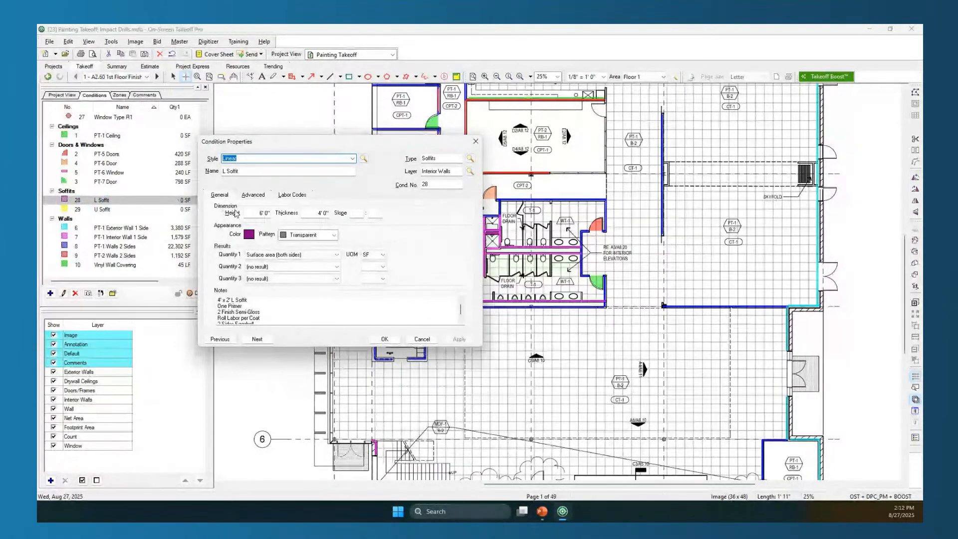
{"action": "left_click", "coordinate": [259, 213]}
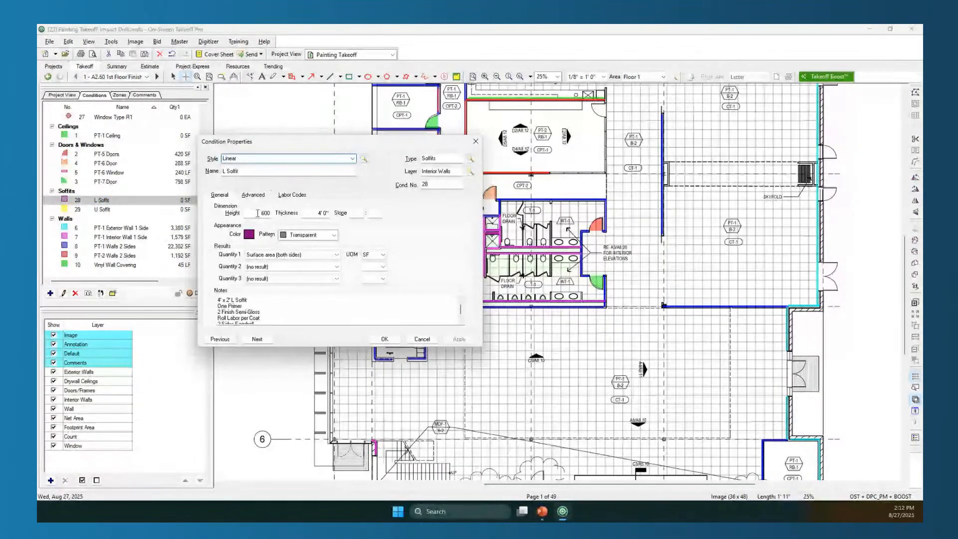
{"action": "double_click", "coordinate": [264, 213]}
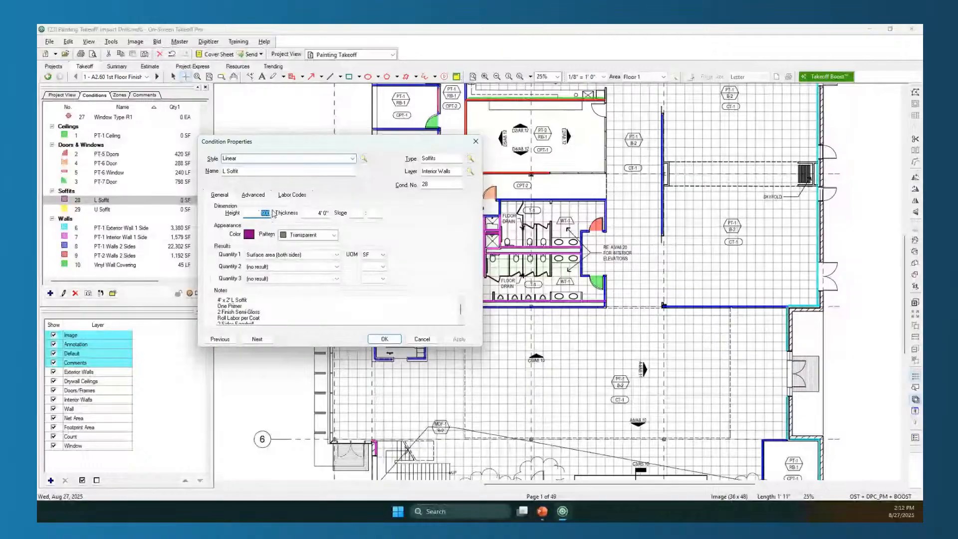
{"action": "left_click", "coordinate": [218, 300]}
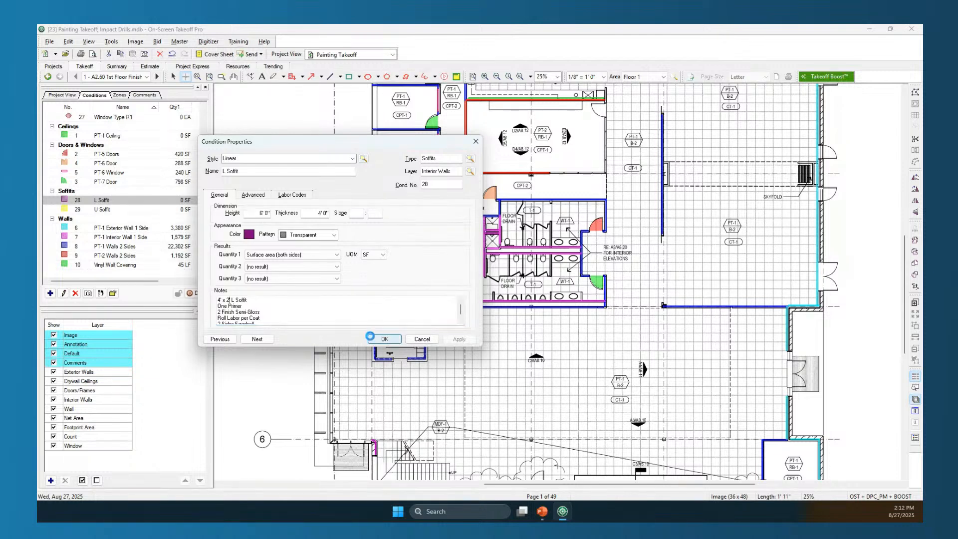
- Close the L Soffit properties and review the U Soffit condition's height, thickness, surface area quantity and notes
{"action": "left_click", "coordinate": [384, 339]}
{"action": "left_click", "coordinate": [102, 210]}
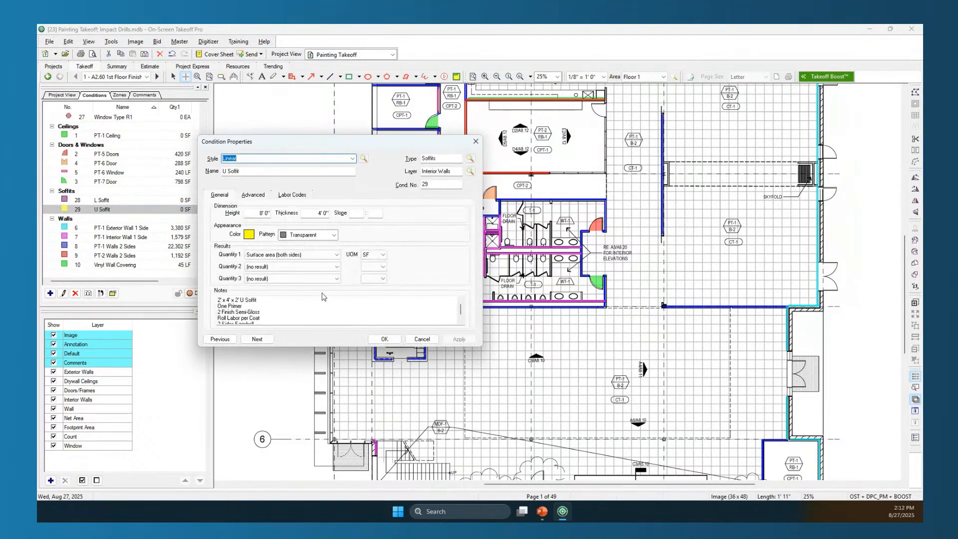
{"action": "left_click", "coordinate": [254, 215]}
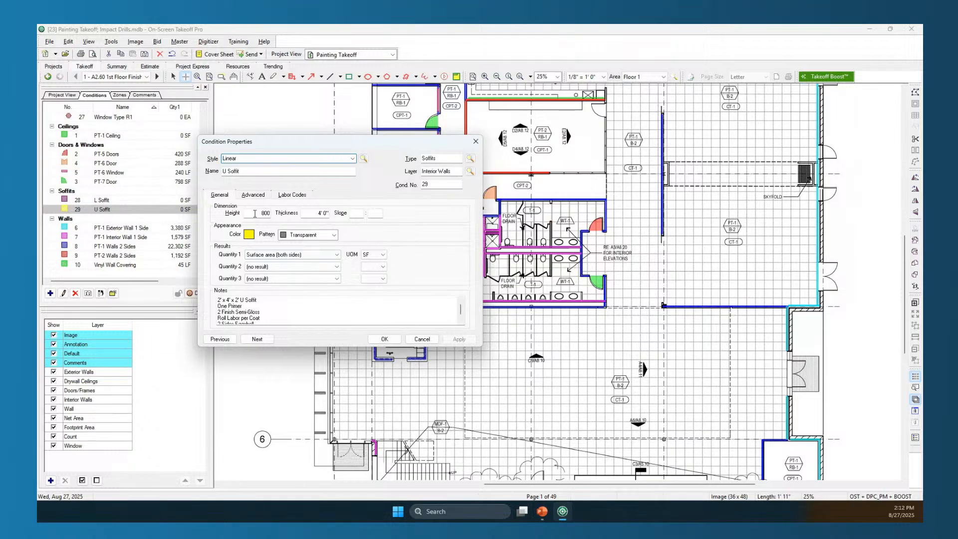
{"action": "left_click", "coordinate": [228, 300]}
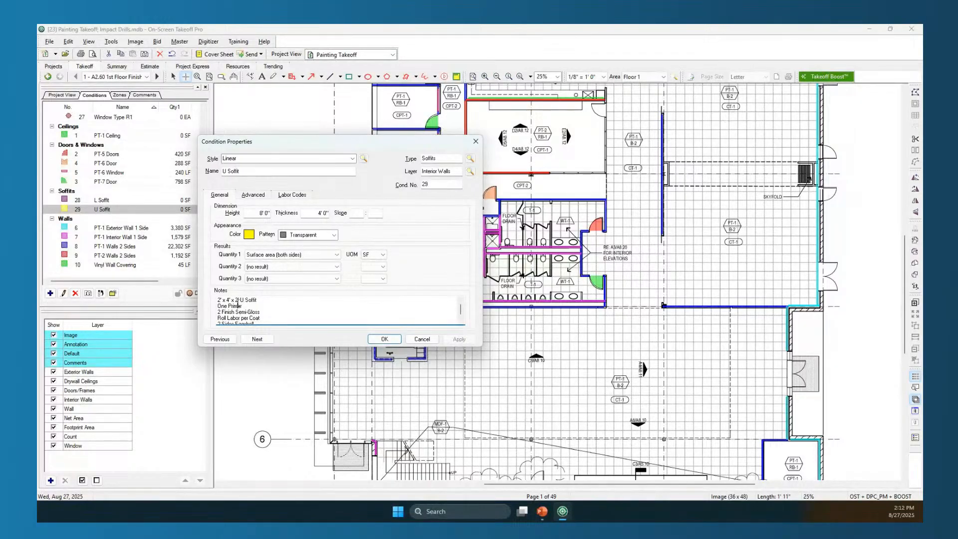
{"action": "left_click_drag", "start_coordinate": [239, 300], "coordinate": [226, 299]}
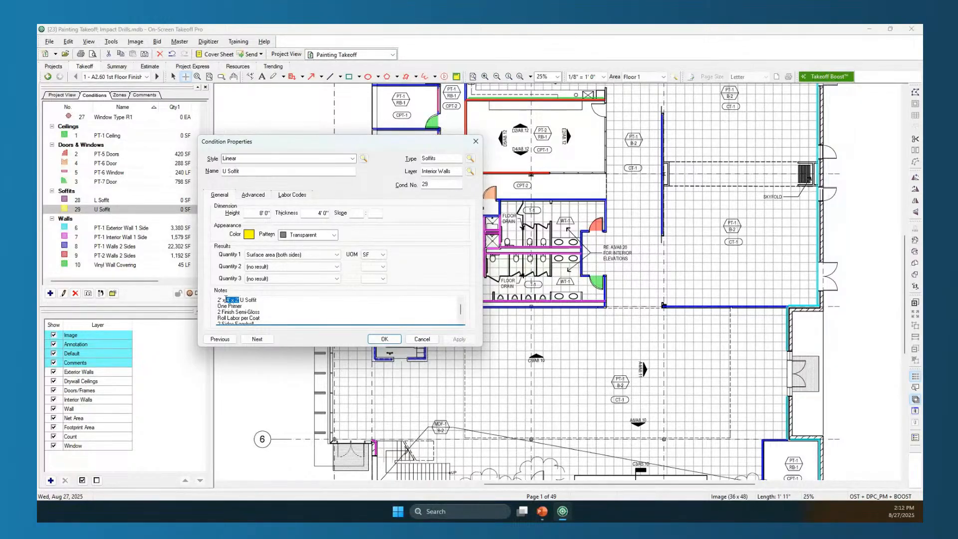
{"action": "left_click", "coordinate": [257, 212]}
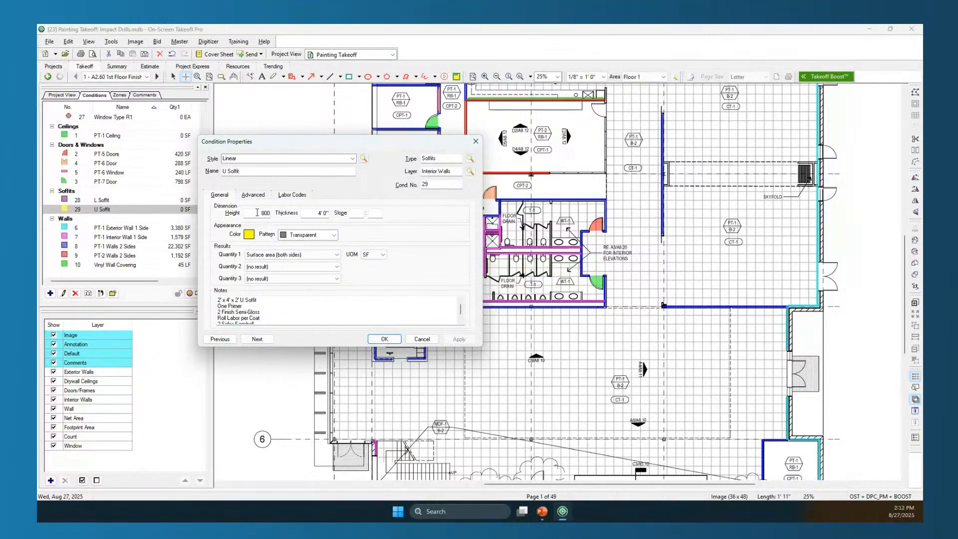
{"action": "left_click", "coordinate": [384, 339]}
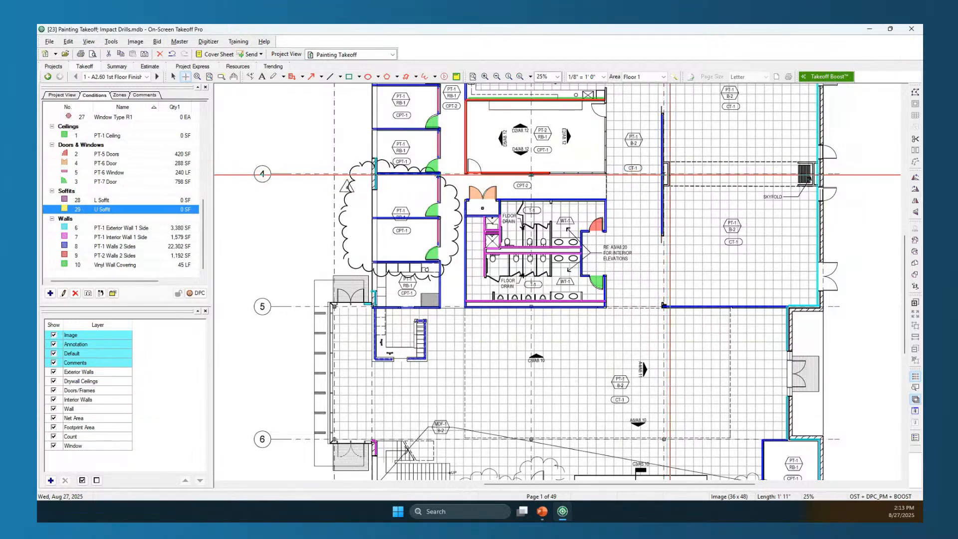
- Place a 30' U Soffit run along the Skyfold partition on grid line 4, from the corridor wall to the Skyfold storage
{"action": "left_click", "coordinate": [666, 174]}
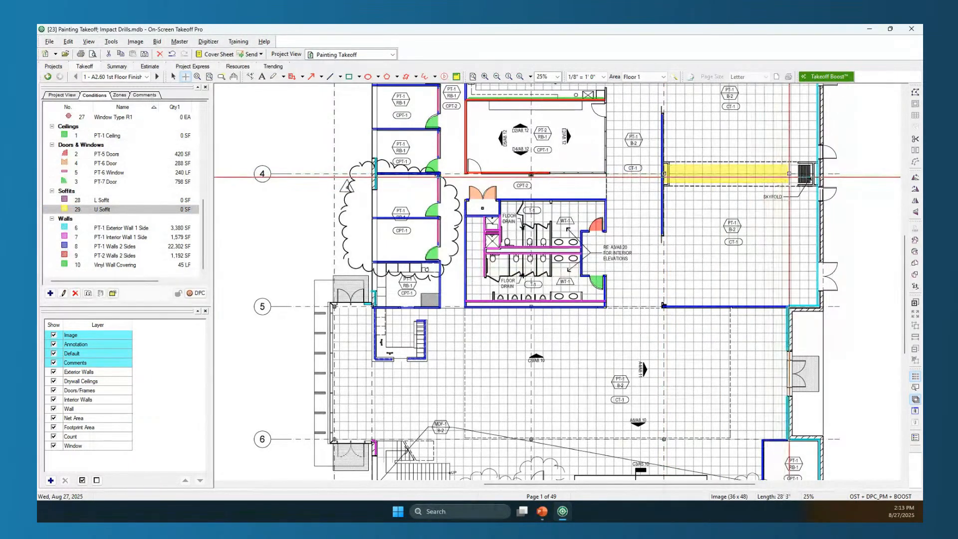
{"action": "left_click", "coordinate": [799, 177]}
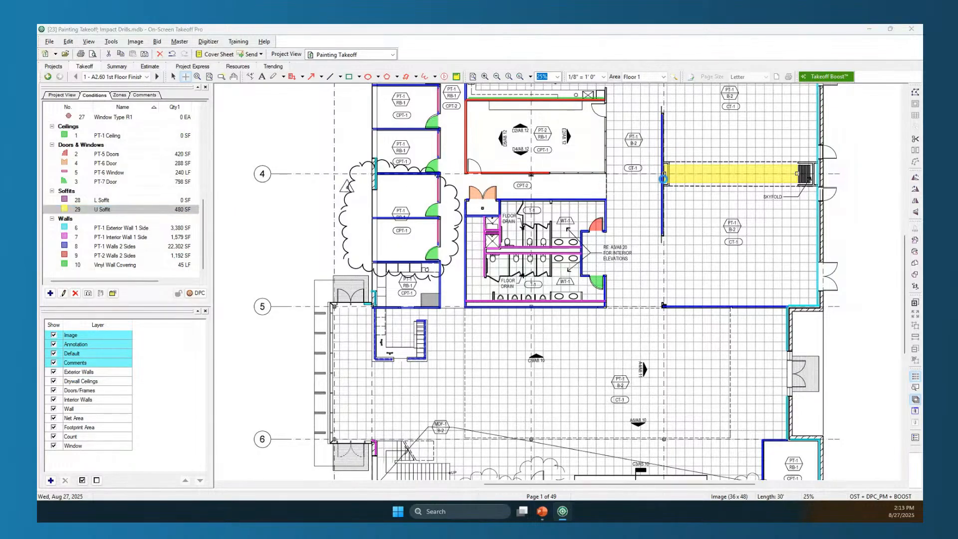
- Check the U Soffit condition's thickness and read through its primer, finish and labor notes
{"action": "left_click_drag", "start_coordinate": [317, 213], "coordinate": [328, 214]}
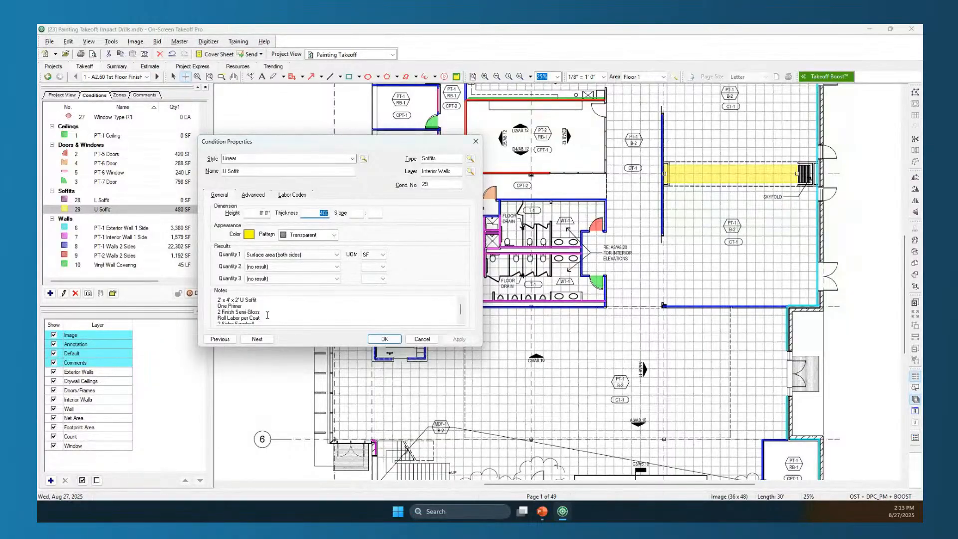
{"action": "scroll", "coordinate": [244, 310], "scroll_direction": "down", "scroll_amount": 1}
{"action": "scroll", "coordinate": [252, 315], "scroll_direction": "up", "scroll_amount": 1}
{"action": "left_click", "coordinate": [227, 306]}
{"action": "scroll", "coordinate": [253, 311], "scroll_direction": "down", "scroll_amount": 1}
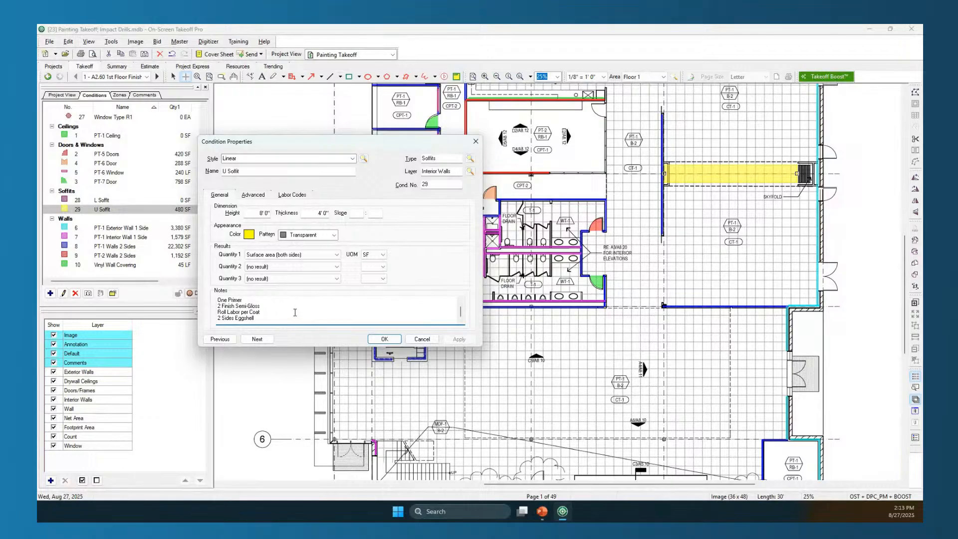
{"action": "left_click", "coordinate": [381, 337]}
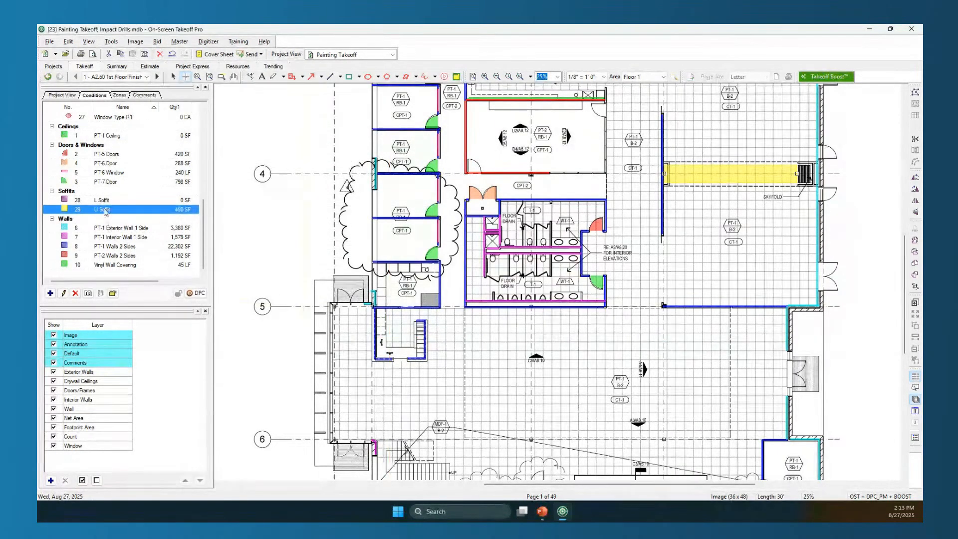
- Switch to sheet A2.40 First Floor Reflected Ceiling Plan and activate the PT-1 Ceiling condition
{"action": "left_click", "coordinate": [147, 78]}
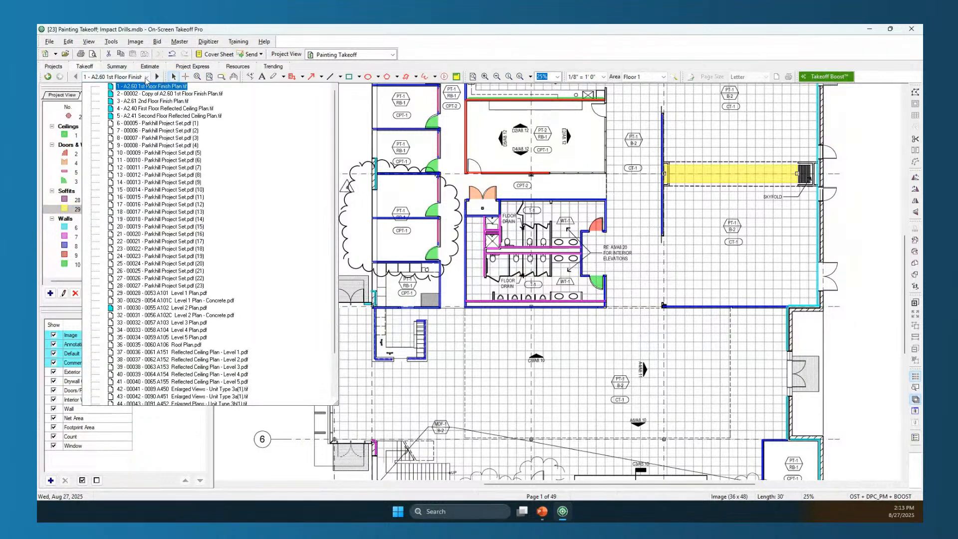
{"action": "left_click", "coordinate": [171, 109]}
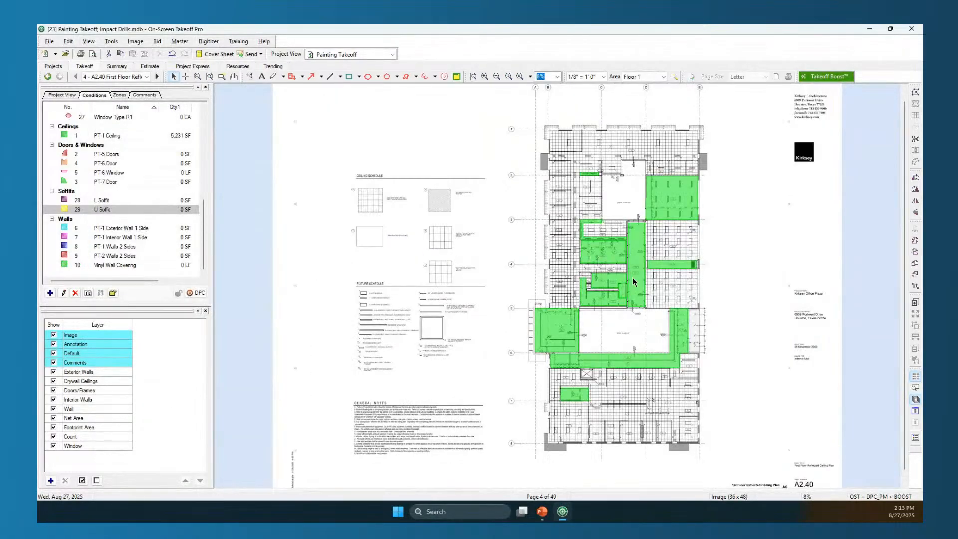
{"action": "left_click", "coordinate": [113, 136]}
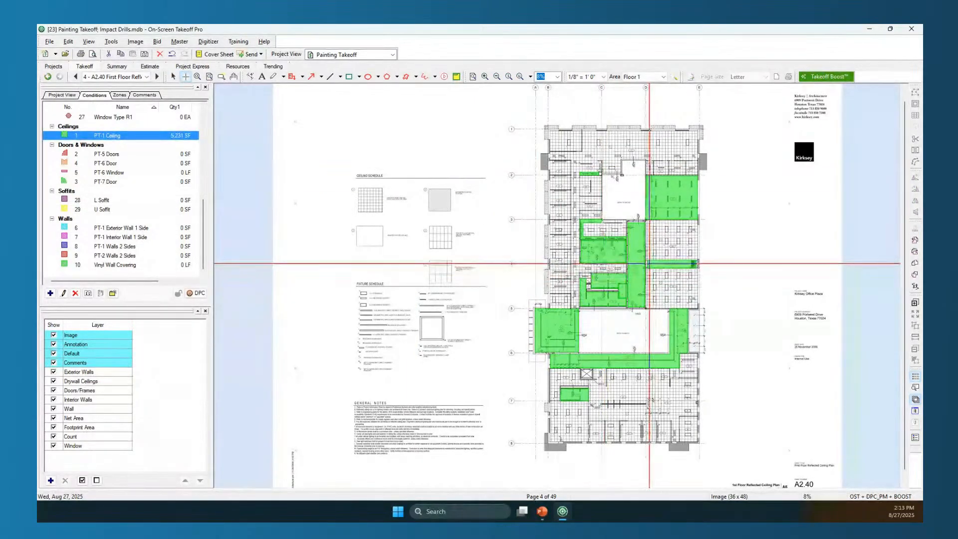
- Delete the PT-1 Ceiling area of the large room between grid lines 2 and 3 and redraw it as a rectangle of about 1,057 SF
{"action": "scroll", "coordinate": [623, 262], "scroll_direction": "up", "scroll_amount": 3}
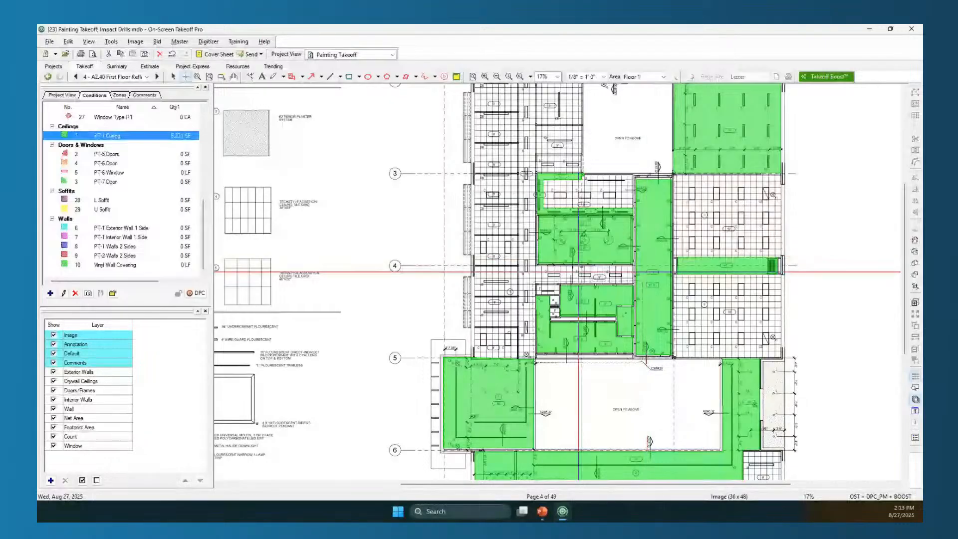
{"action": "key", "text": "Right"}
{"action": "key", "text": "Right"}
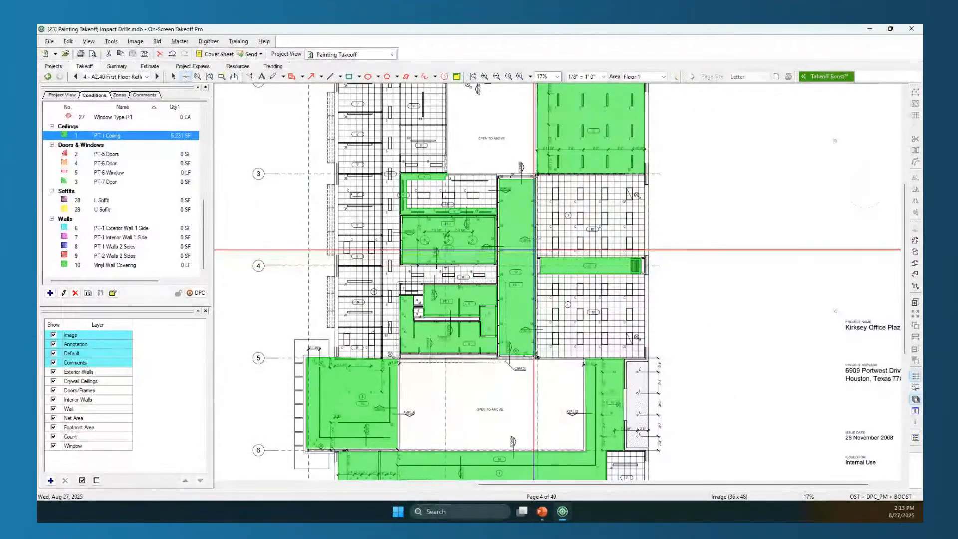
{"action": "key", "text": "Up"}
{"action": "key", "text": "Up"}
{"action": "key", "text": "Up"}
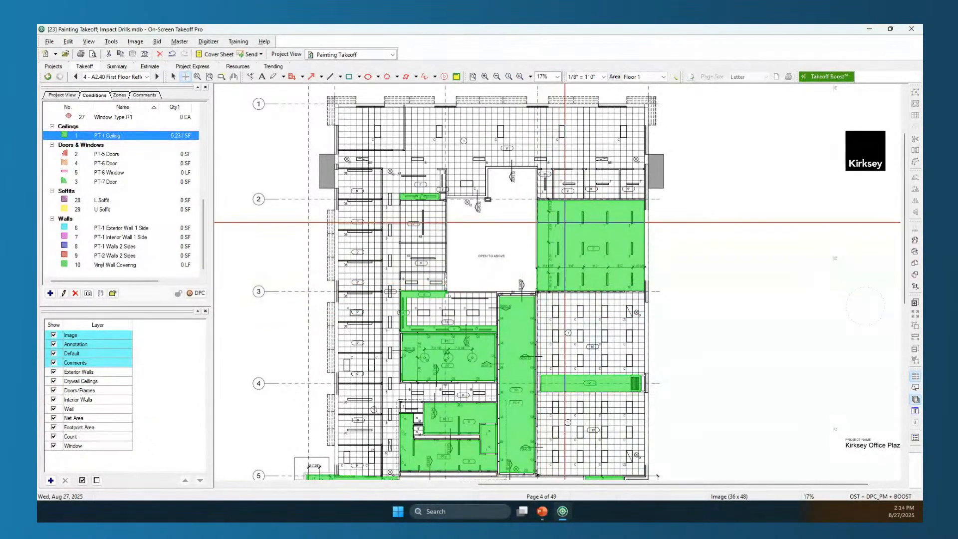
{"action": "key", "text": "Page_Down"}
{"action": "left_click", "coordinate": [574, 228]}
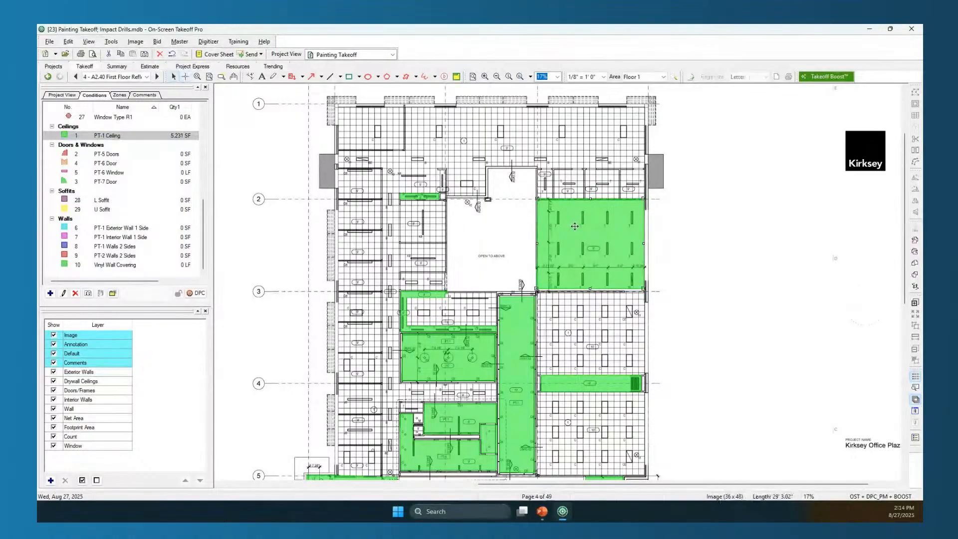
{"action": "key", "text": "Delete"}
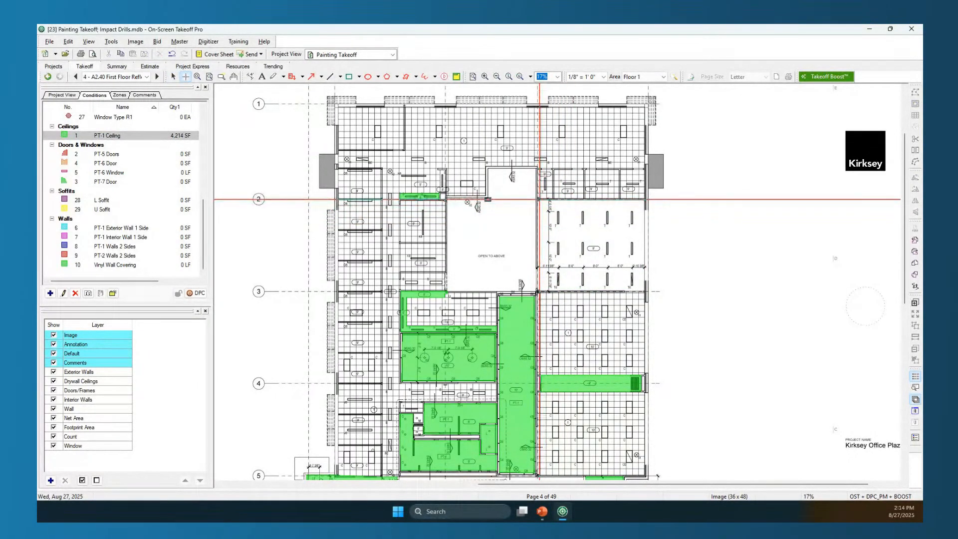
{"action": "left_click_drag", "start_coordinate": [538, 199], "coordinate": [645, 292]}
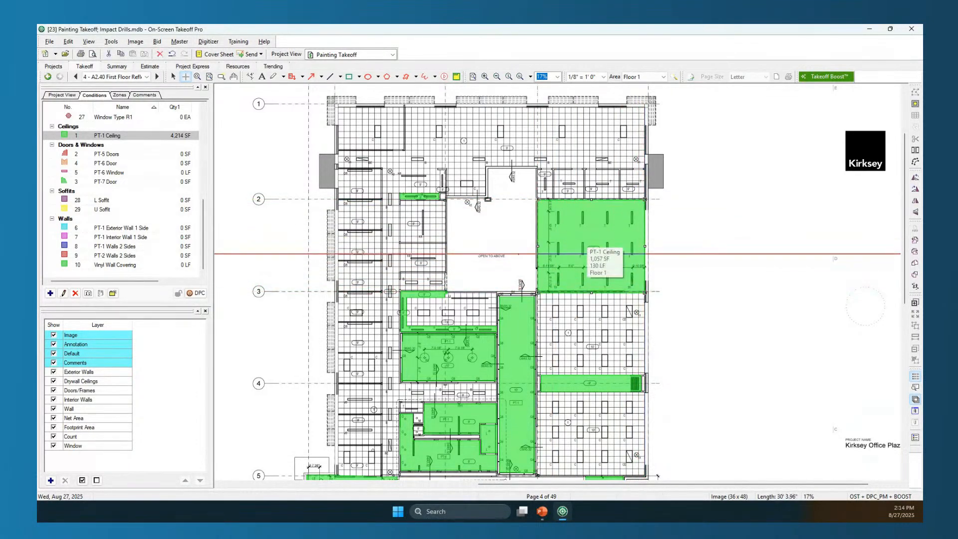
- Outline a U-shaped PT-1 Ceiling area point by point in the open-to-above space between grid lines 5 and 6, and delete it
{"action": "scroll", "coordinate": [503, 305], "scroll_direction": "down", "scroll_amount": 5}
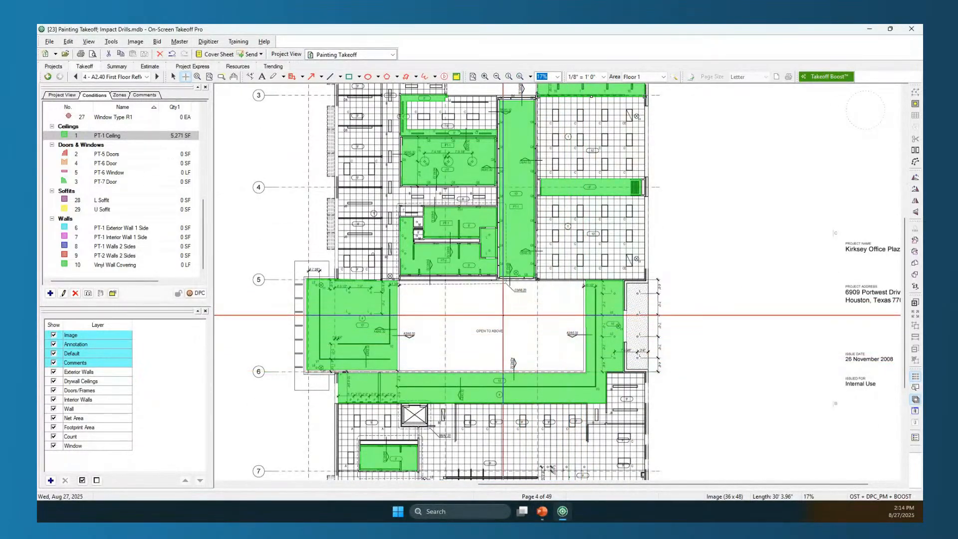
{"action": "scroll", "coordinate": [503, 315], "scroll_direction": "down", "scroll_amount": 2}
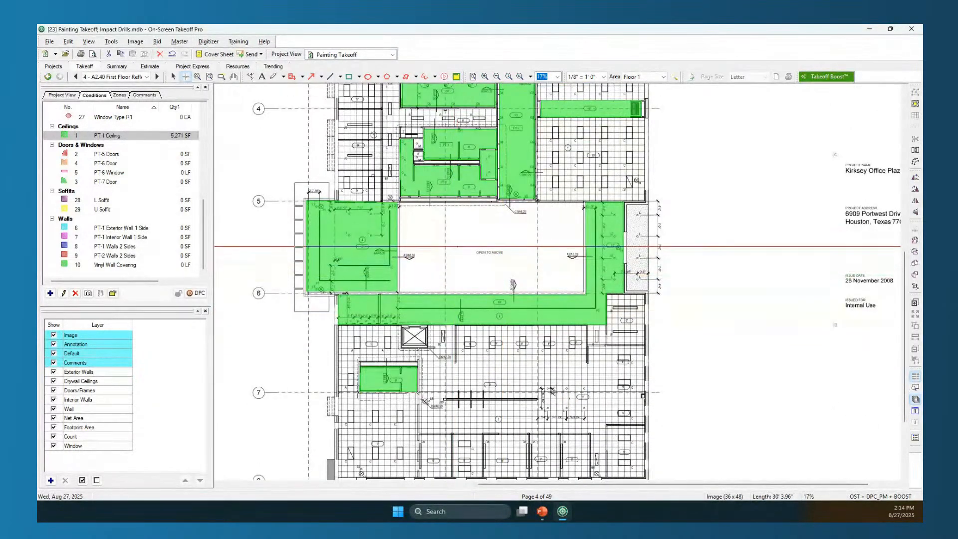
{"action": "left_click", "coordinate": [457, 243]}
{"action": "left_click", "coordinate": [457, 218]}
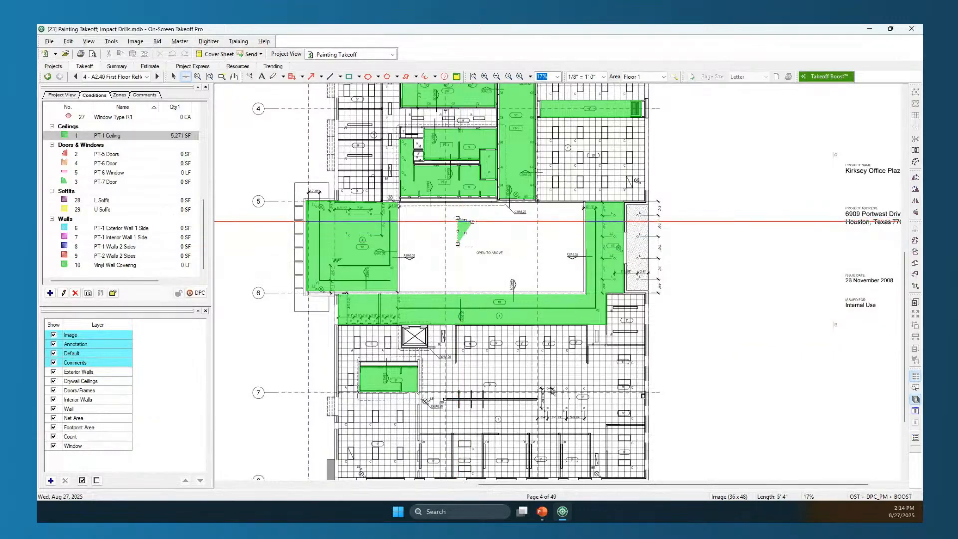
{"action": "left_click", "coordinate": [500, 218]}
{"action": "left_click", "coordinate": [500, 240]}
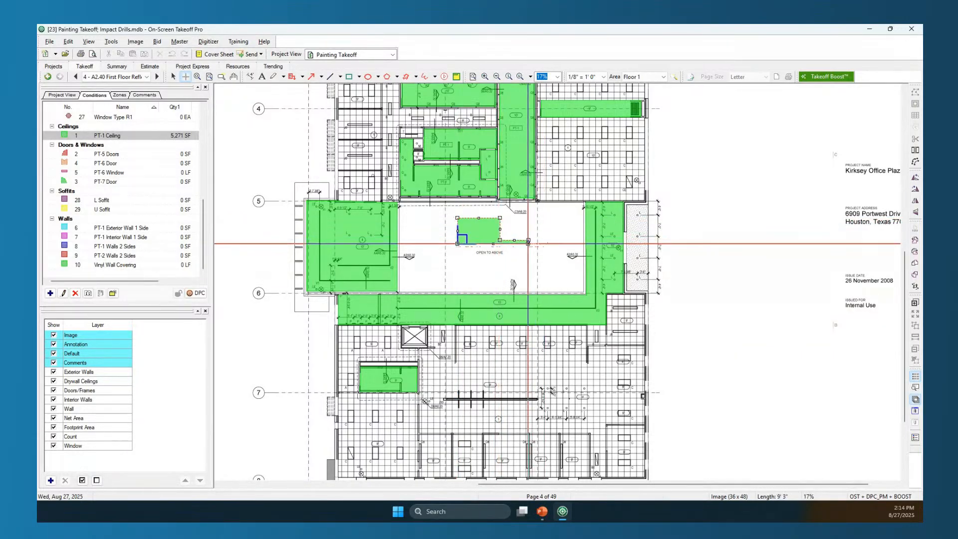
{"action": "left_click", "coordinate": [528, 240]}
{"action": "left_click", "coordinate": [529, 208]}
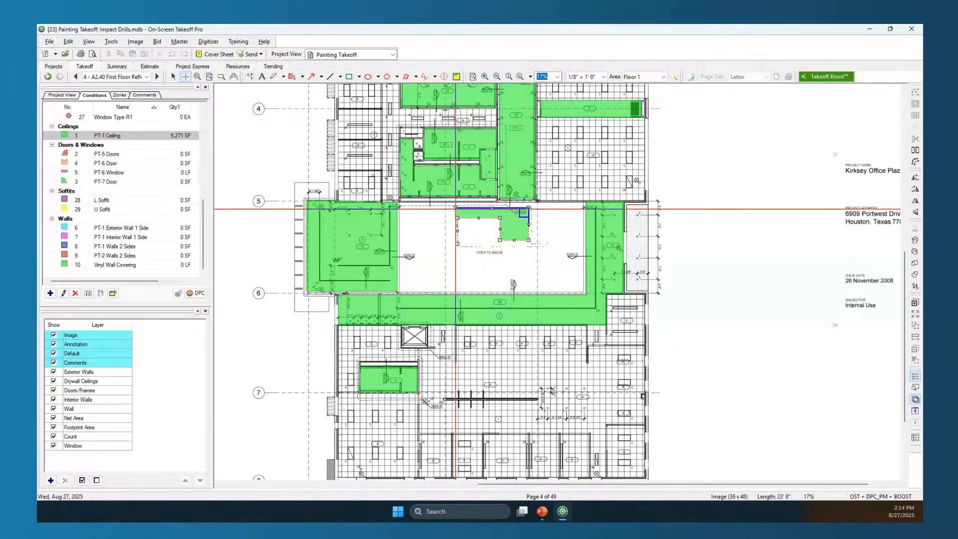
{"action": "left_click", "coordinate": [439, 207]}
{"action": "double_click", "coordinate": [439, 244]}
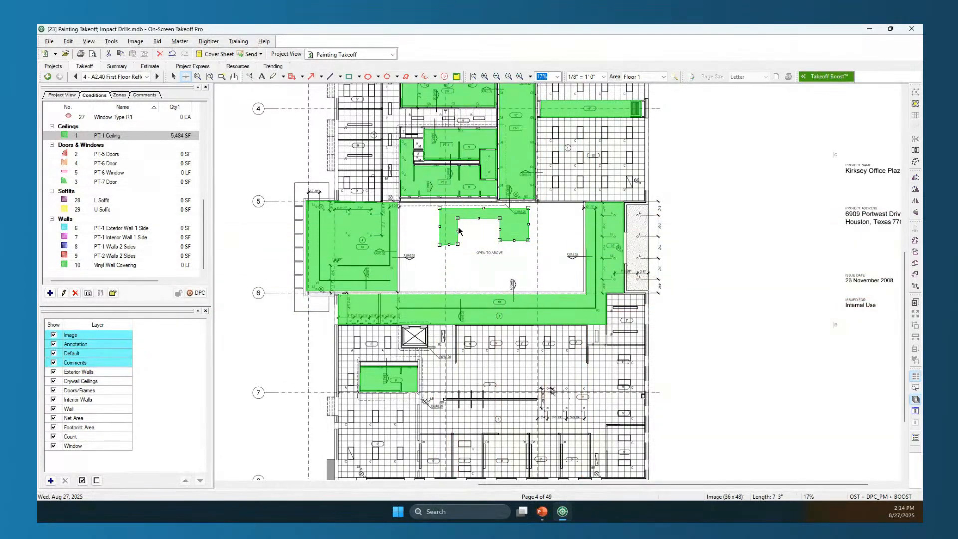
{"action": "key", "text": "Delete"}
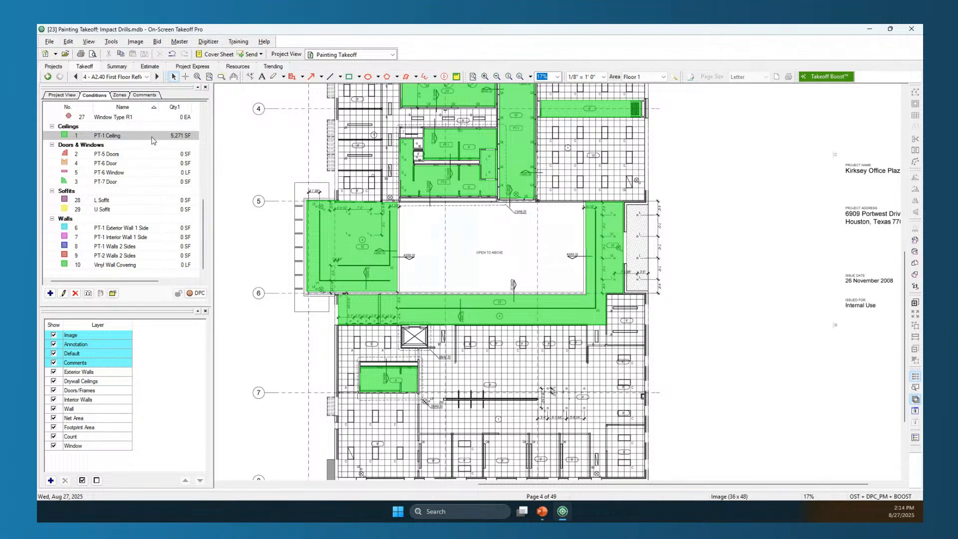
- Cut a rectangular backout of about 324 SF from the PT-1 Ceiling area west of the open-to-above space between grid lines 5 and 6
{"action": "left_click", "coordinate": [358, 234]}
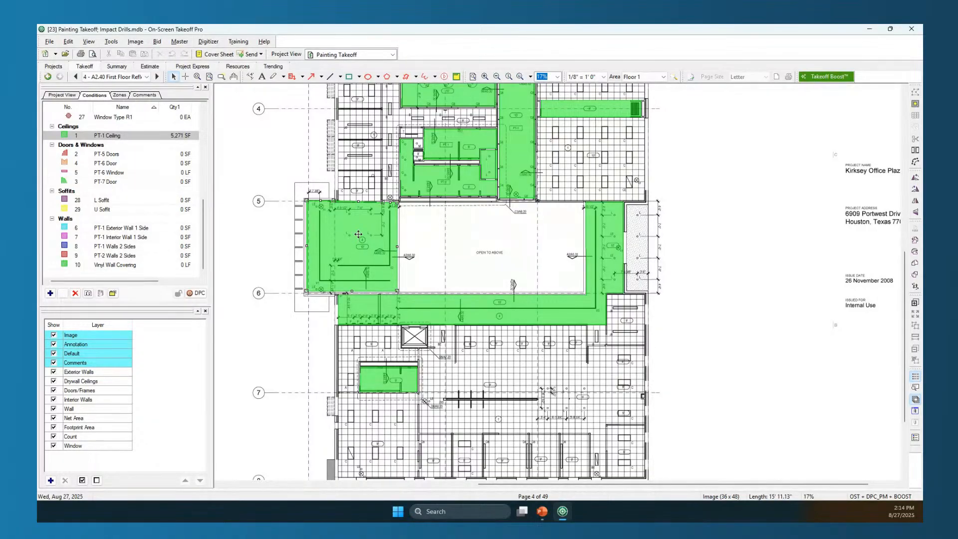
{"action": "left_click", "coordinate": [915, 104]}
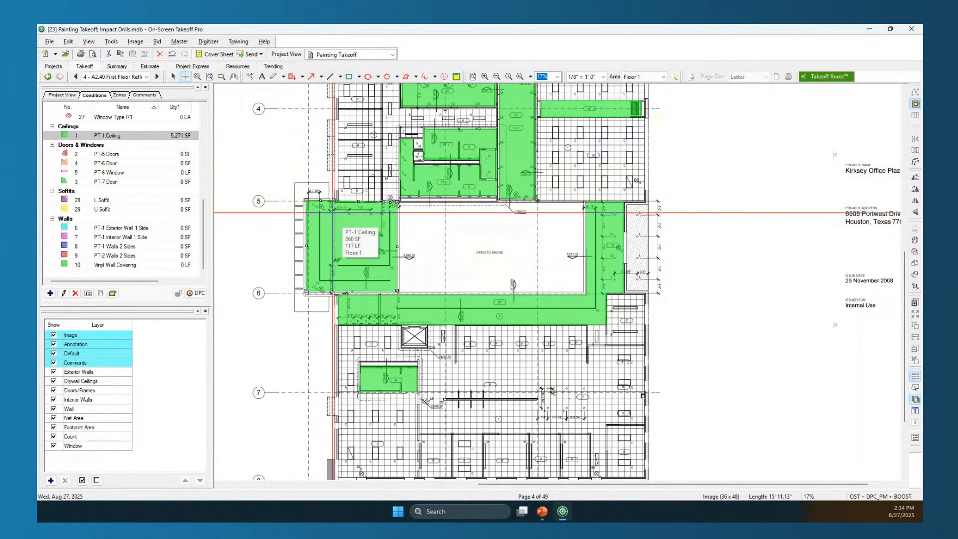
{"action": "mouse_move", "coordinate": [336, 209]}
{"action": "left_mouse_down"}
{"action": "mouse_move", "coordinate": [362, 231]}
{"action": "mouse_move", "coordinate": [370, 259]}
{"action": "mouse_move", "coordinate": [389, 266]}
{"action": "left_mouse_up"}
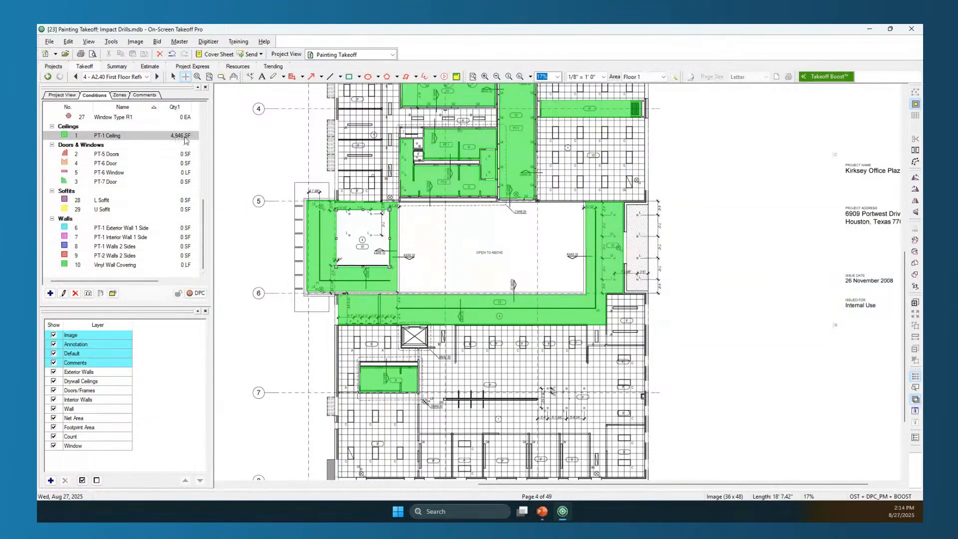
{"action": "mouse_move", "coordinate": [372, 245]}
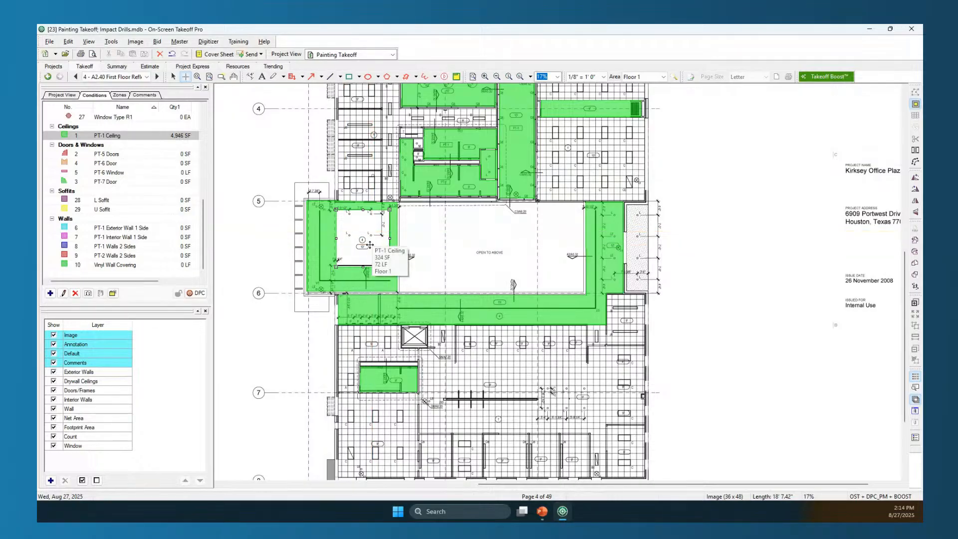
{"action": "key", "text": "space"}
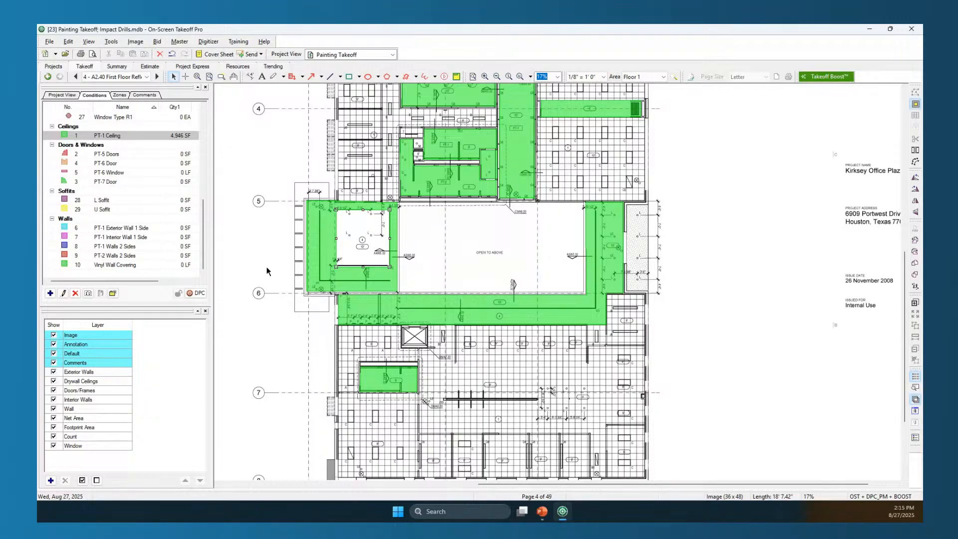
- Open the copy of the A2.60 1st Floor Finish Plan and examine the Boost door, area, wall and window conditions with their quantities
{"action": "left_click", "coordinate": [148, 78]}
{"action": "scroll", "coordinate": [161, 119], "scroll_direction": "up", "scroll_amount": 1}
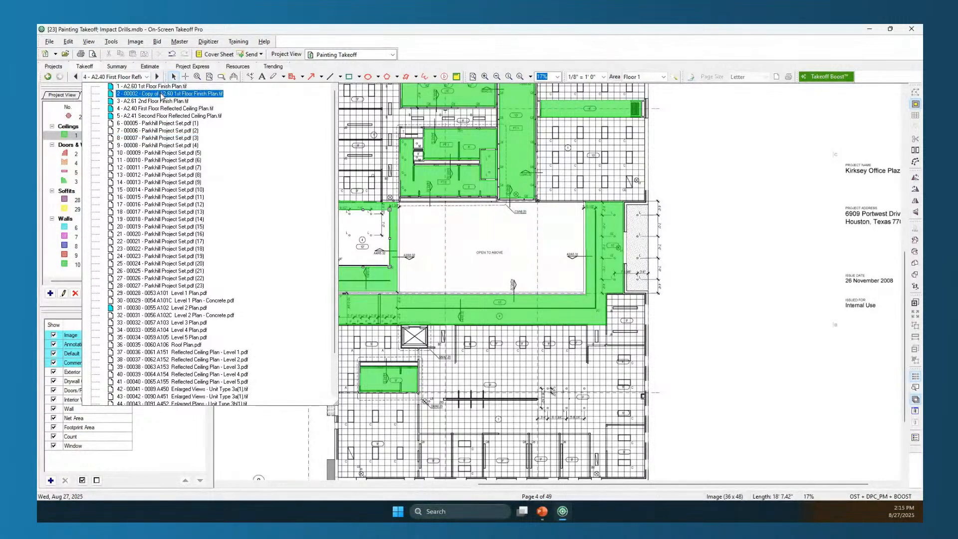
{"action": "left_click", "coordinate": [161, 95]}
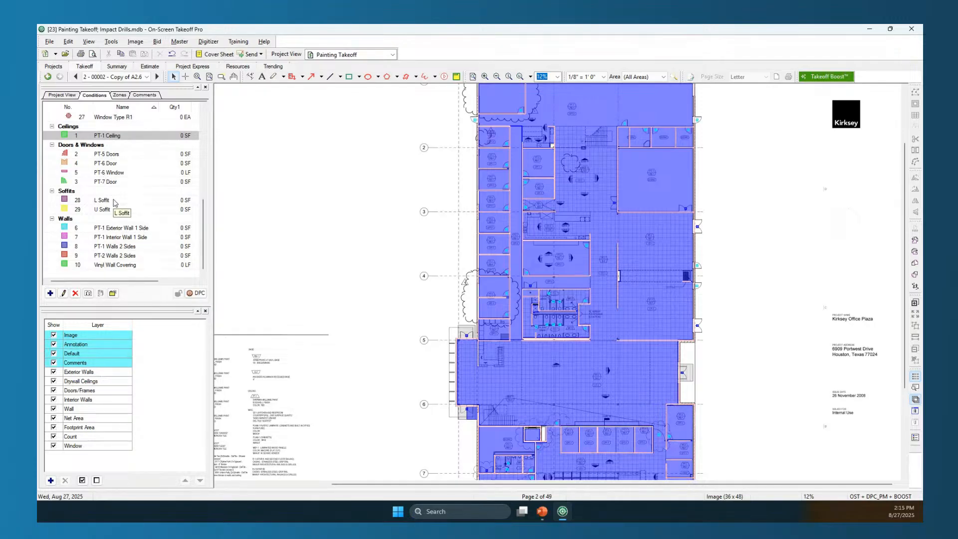
{"action": "scroll", "coordinate": [122, 168], "scroll_direction": "up", "scroll_amount": 6}
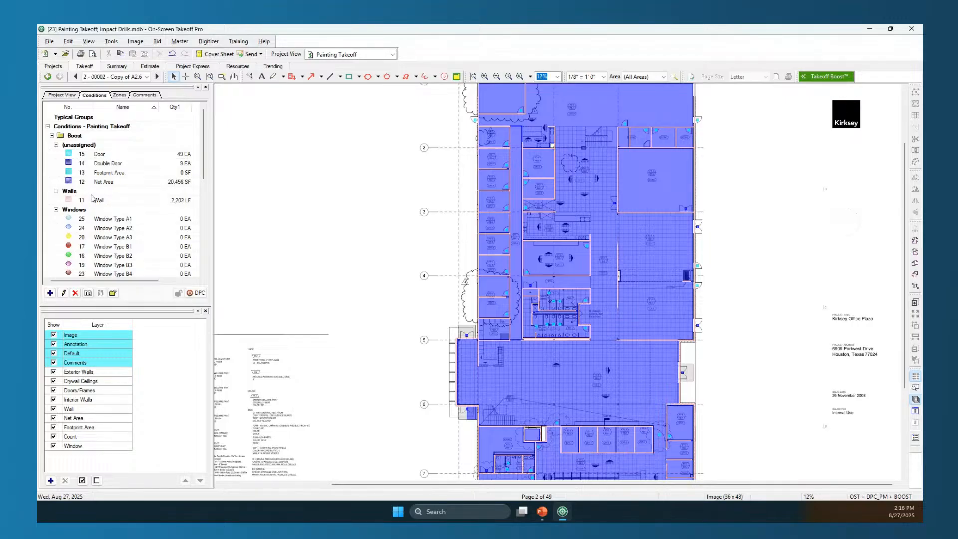
- Set the Boost Wall condition's height to 9'0" and its Quantity 2 to Surface area (both sides), and check its quantities
{"action": "left_click", "coordinate": [106, 201]}
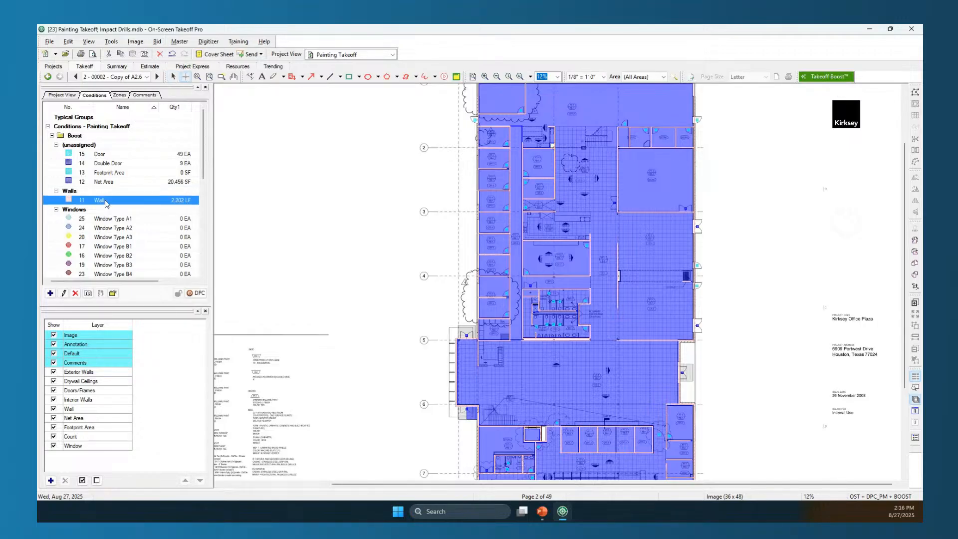
{"action": "left_click", "coordinate": [106, 201]}
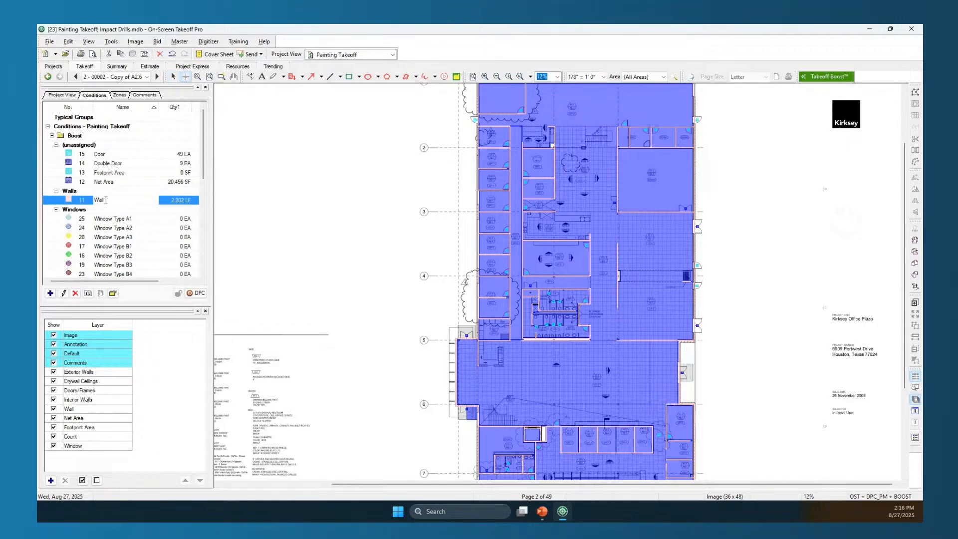
{"action": "double_click", "coordinate": [180, 201]}
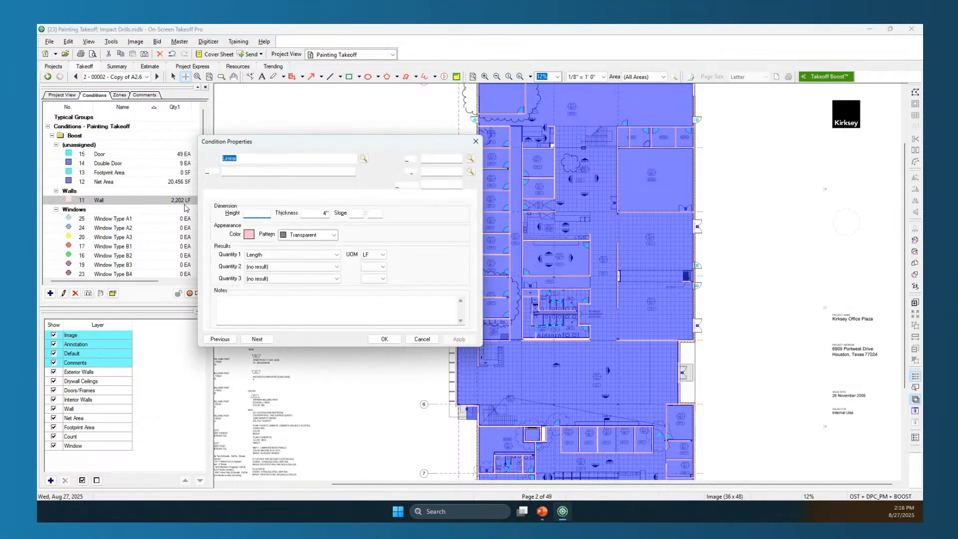
{"action": "left_click", "coordinate": [263, 215]}
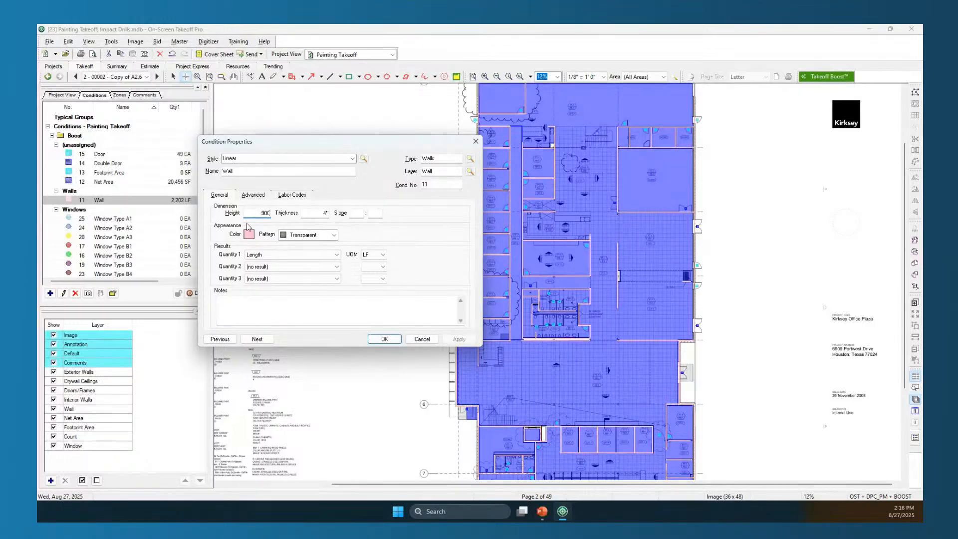
{"action": "left_click", "coordinate": [308, 268]}
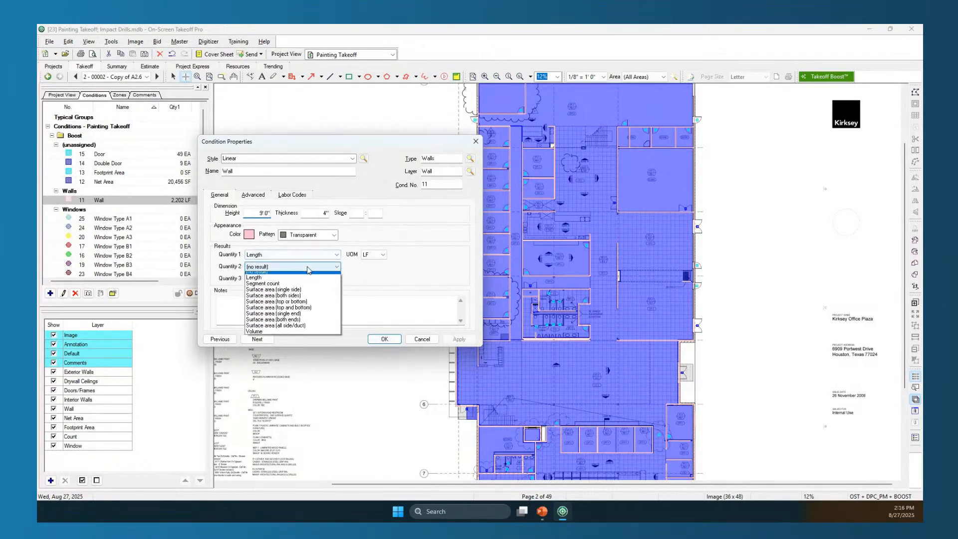
{"action": "left_click", "coordinate": [295, 302]}
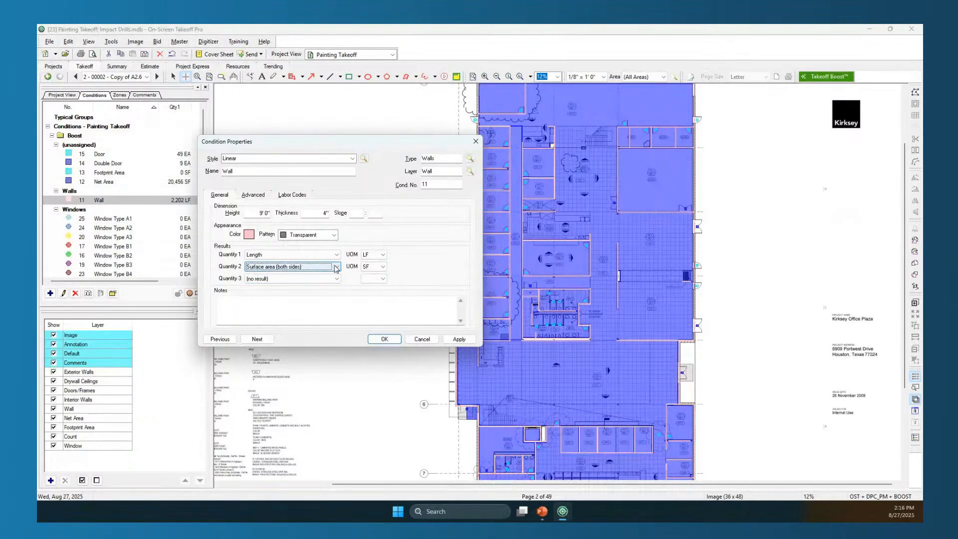
{"action": "left_click", "coordinate": [384, 339]}
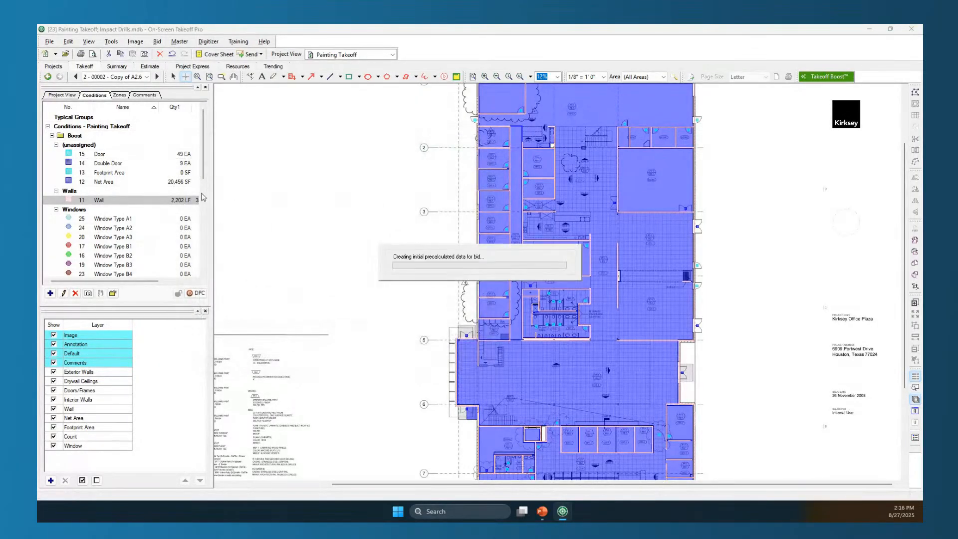
{"action": "left_click_drag", "start_coordinate": [129, 283], "coordinate": [167, 282]}
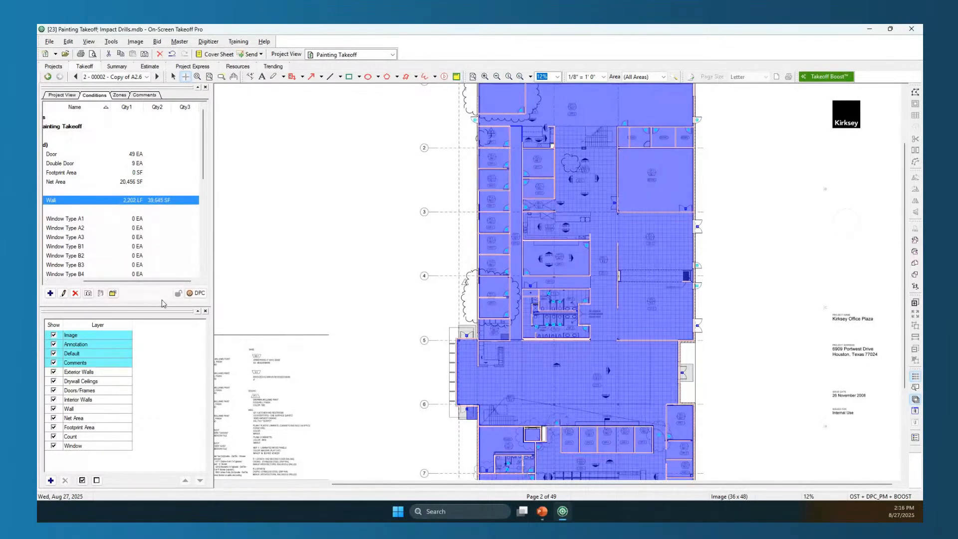
{"action": "left_click_drag", "start_coordinate": [154, 282], "coordinate": [120, 282]}
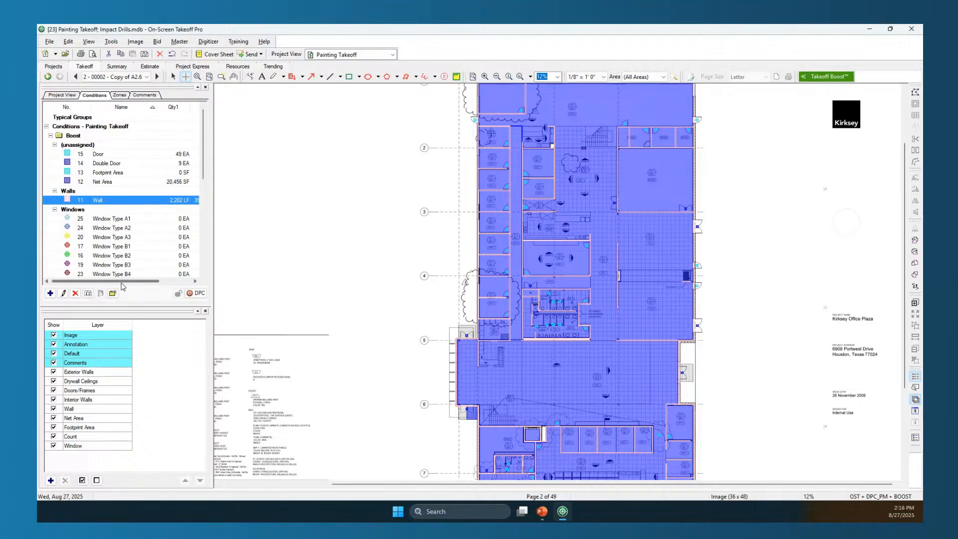
- Give the Boost Door condition the LH Door shape, a width of 3'0" and a height of 7'0"
{"action": "left_click", "coordinate": [99, 155]}
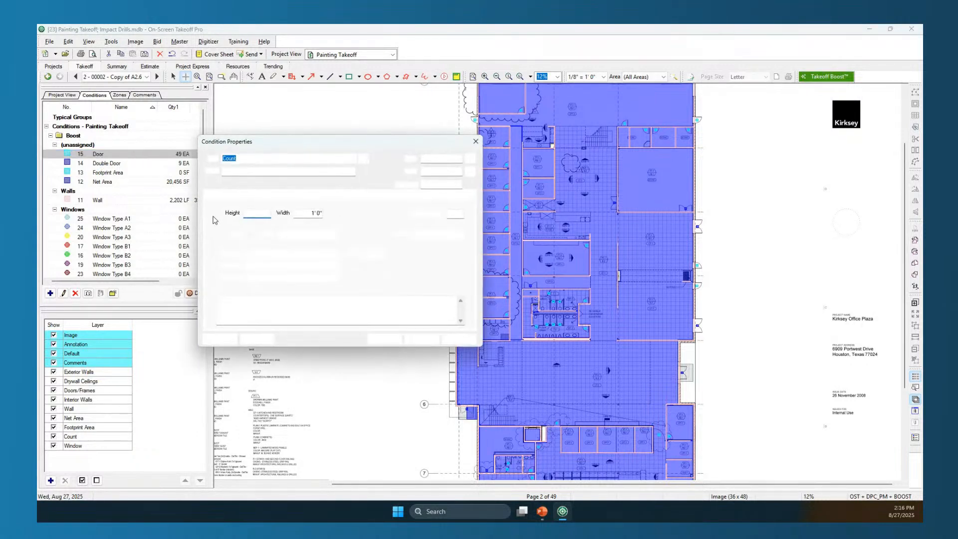
{"action": "left_click", "coordinate": [459, 235]}
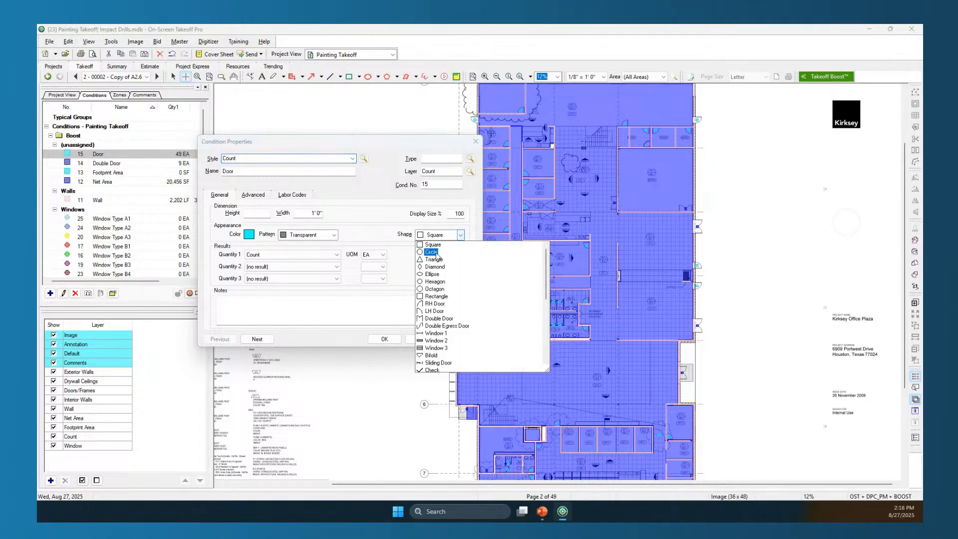
{"action": "left_click", "coordinate": [431, 311]}
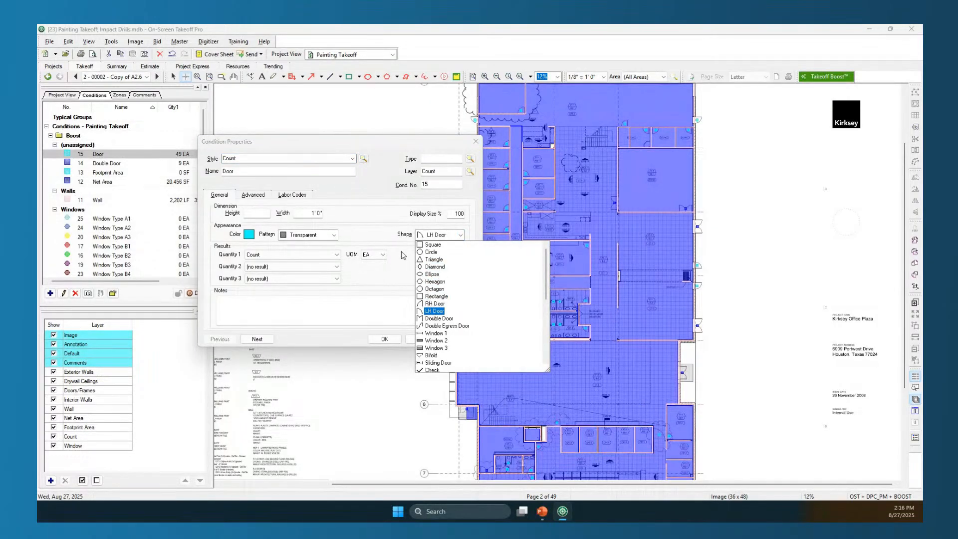
{"action": "left_click", "coordinate": [431, 310]}
{"action": "left_click", "coordinate": [308, 214]}
{"action": "double_click", "coordinate": [308, 213]}
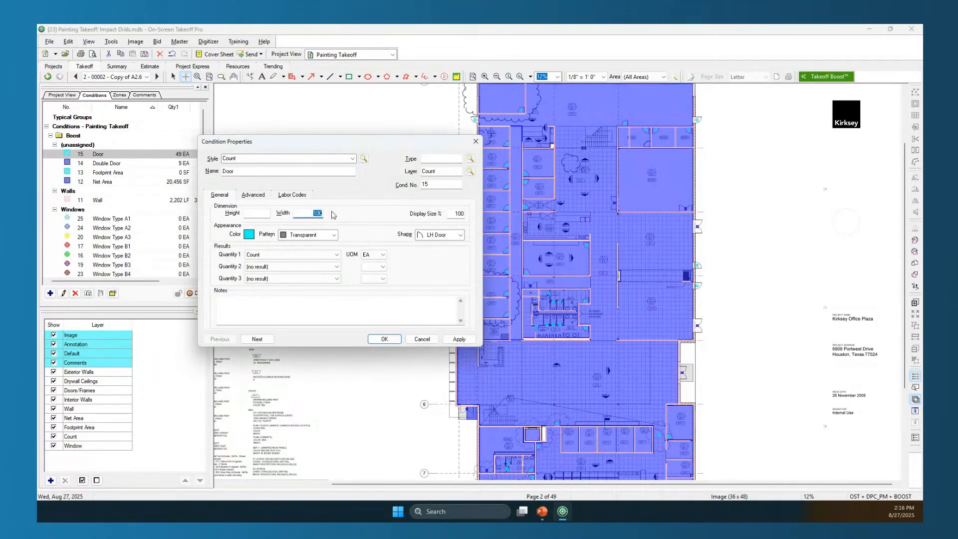
{"action": "type", "text": "300"}
{"action": "left_click", "coordinate": [248, 217]}
{"action": "type", "text": "700"}
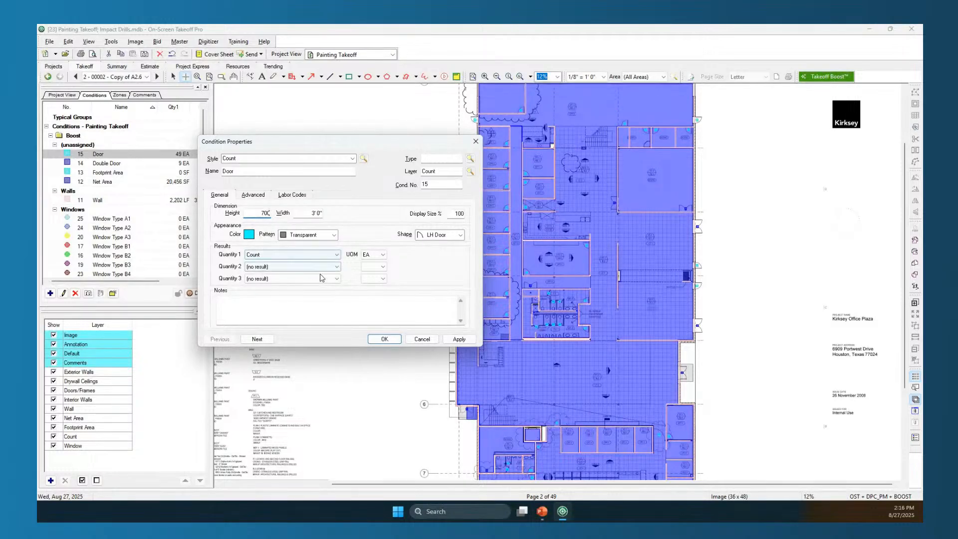
- Set the Boost Door condition's Quantity 2 to Surface area (single width side) and apply the condition's changes
{"action": "left_click", "coordinate": [329, 268]}
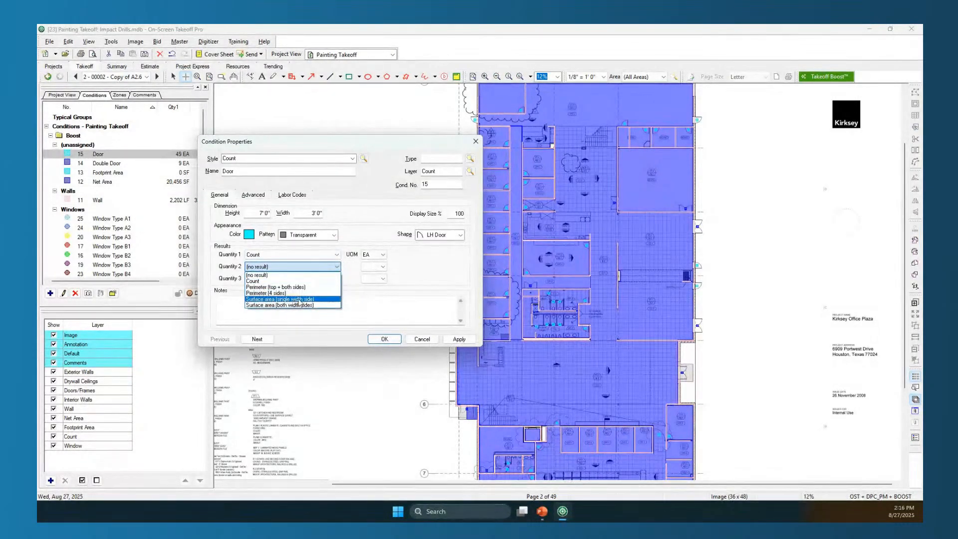
{"action": "left_click", "coordinate": [299, 300]}
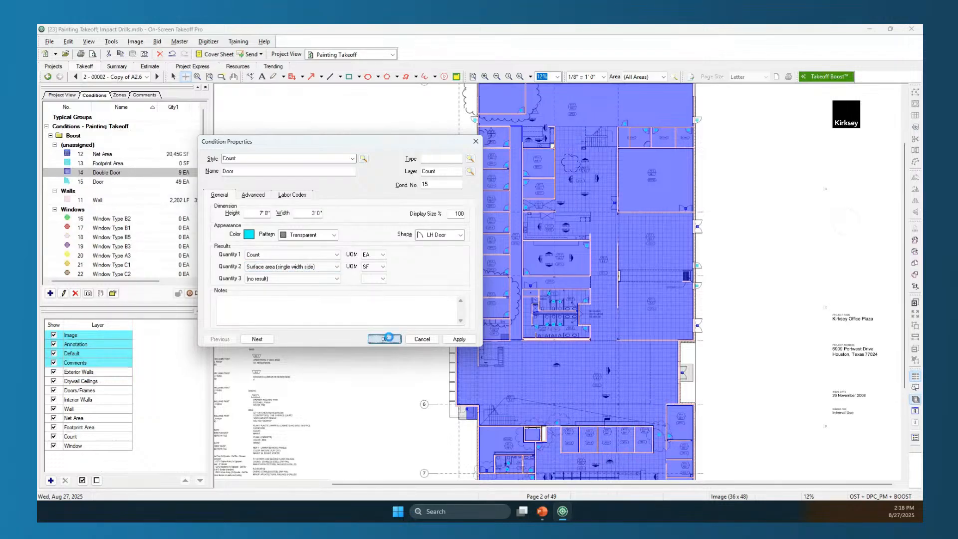
{"action": "left_click", "coordinate": [384, 339]}
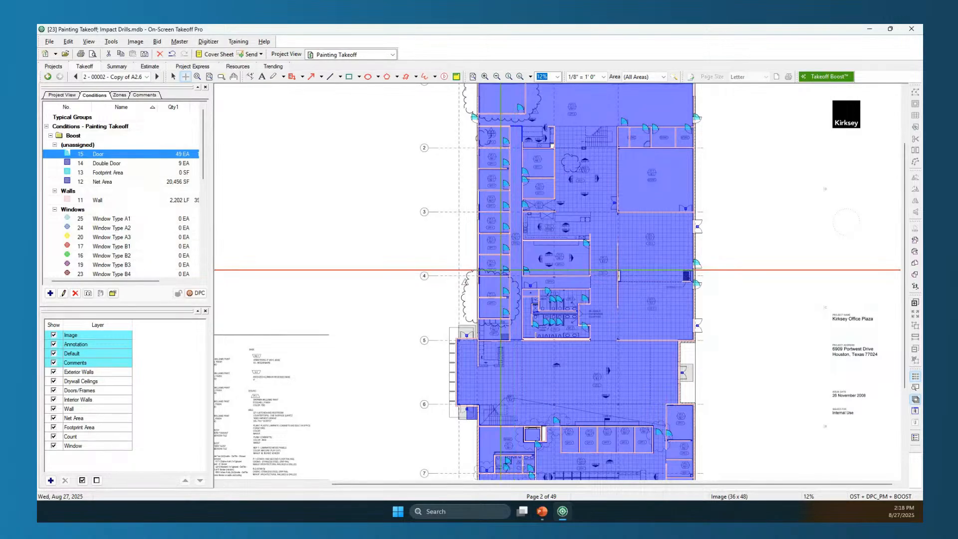
{"action": "key", "text": "Escape"}
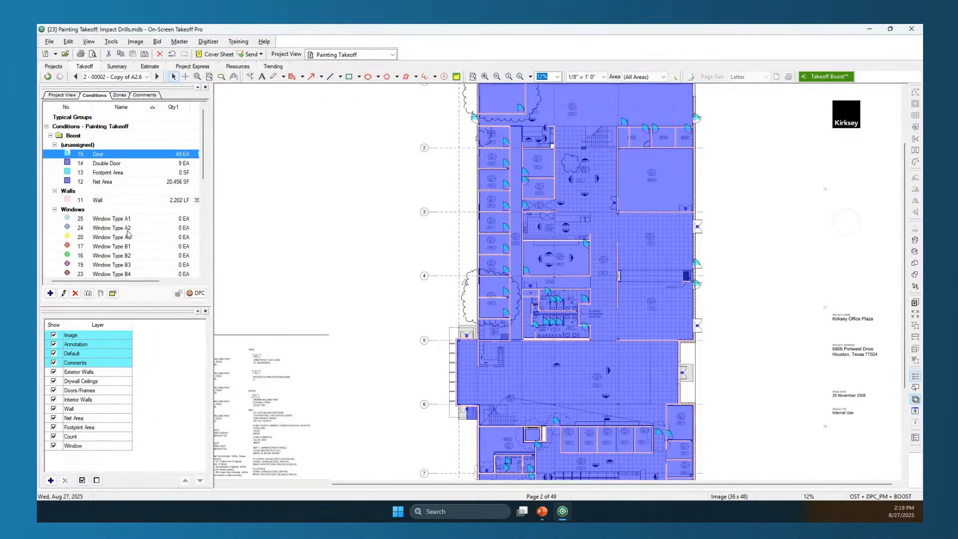
- Return to the original A2.60 1st Floor Finish Plan and review its window, ceiling, door, soffit and wall condition quantities
{"action": "left_click", "coordinate": [77, 77]}
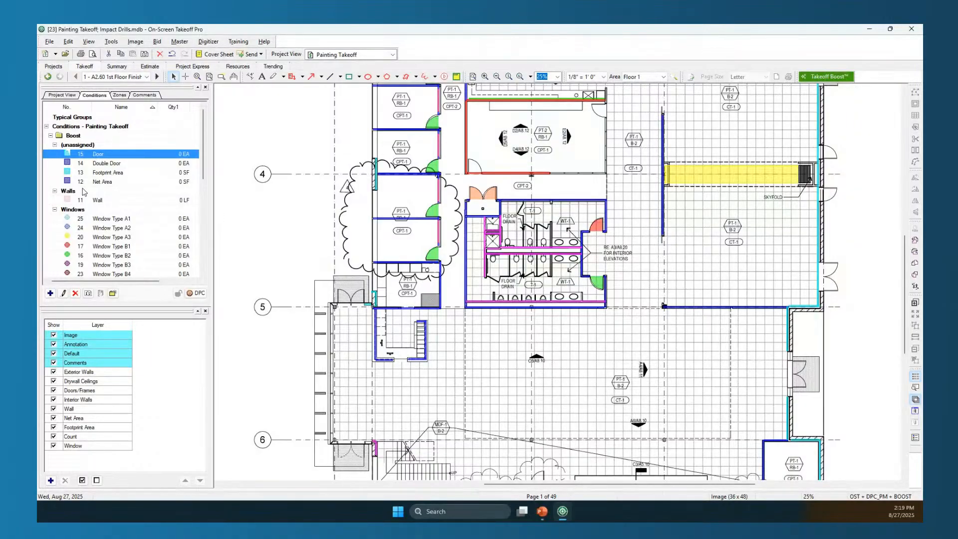
{"action": "scroll", "coordinate": [107, 209], "scroll_direction": "down", "scroll_amount": 3}
{"action": "scroll", "coordinate": [119, 214], "scroll_direction": "down", "scroll_amount": 5}
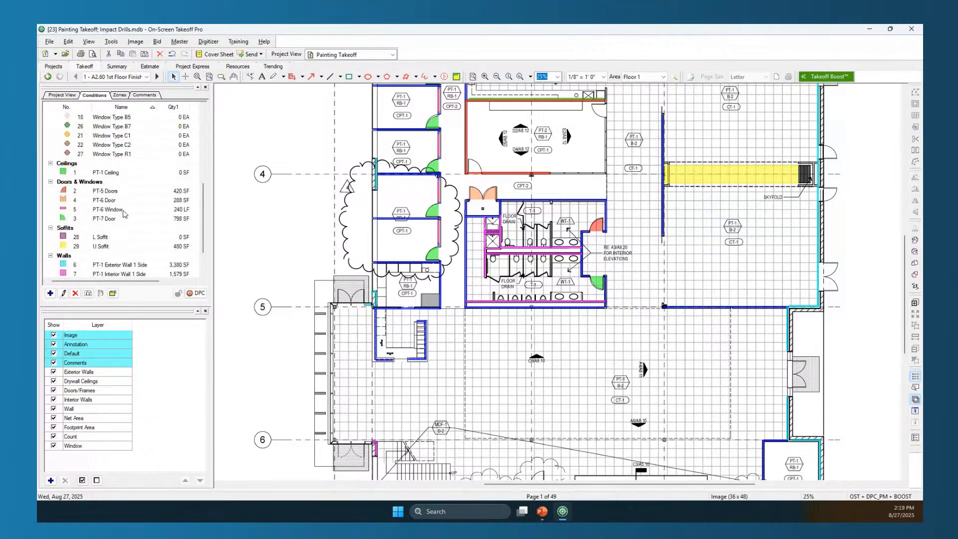
{"action": "scroll", "coordinate": [134, 200], "scroll_direction": "up", "scroll_amount": 5}
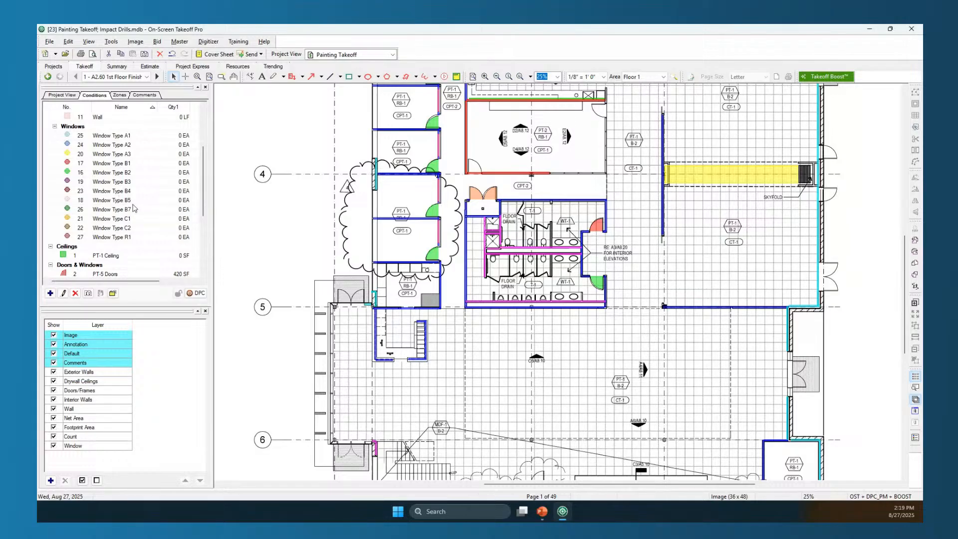
{"action": "scroll", "coordinate": [126, 249], "scroll_direction": "down", "scroll_amount": 1}
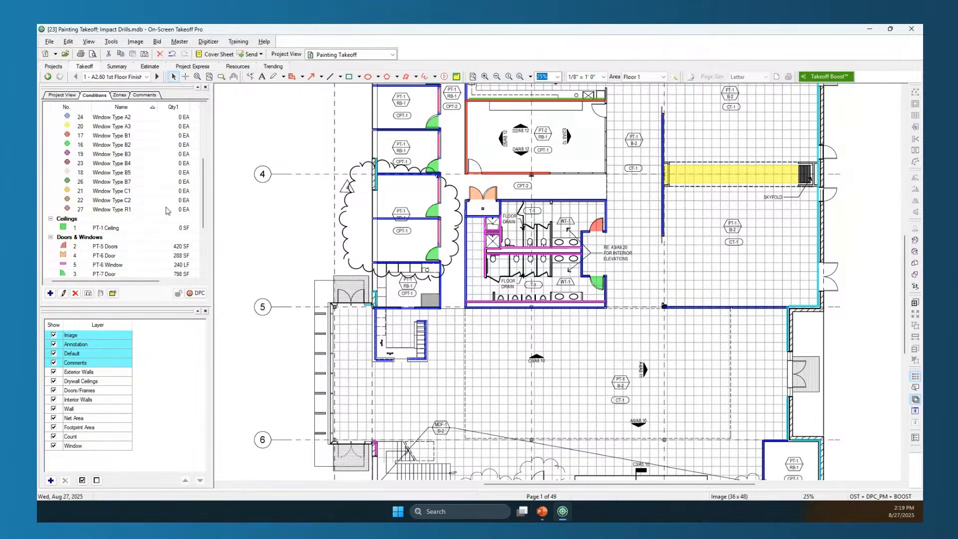
{"action": "scroll", "coordinate": [169, 210], "scroll_direction": "down", "scroll_amount": 3}
{"action": "scroll", "coordinate": [172, 221], "scroll_direction": "down", "scroll_amount": 1}
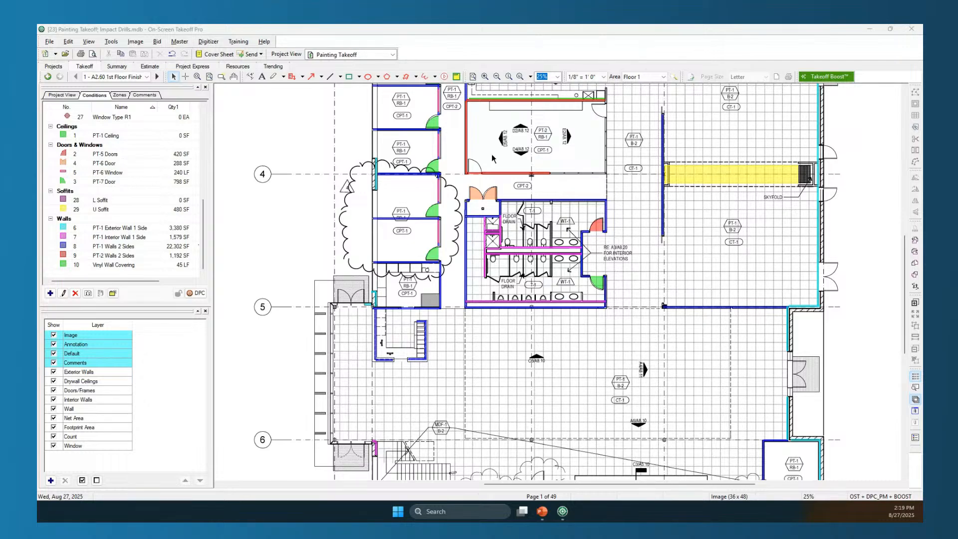
- Open the takeoff summary and review the Boost and manual condition totals by area
{"action": "left_click", "coordinate": [116, 69]}
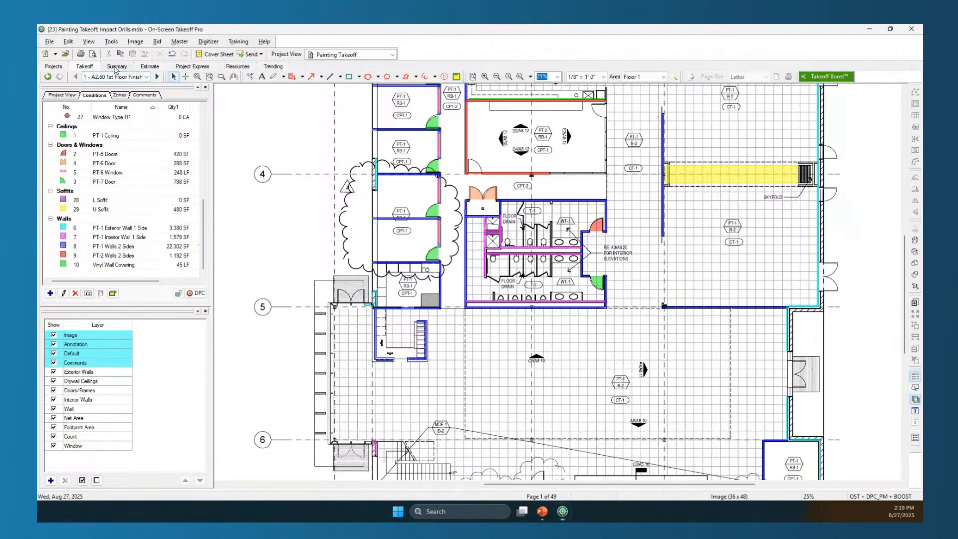
{"action": "left_click", "coordinate": [116, 67]}
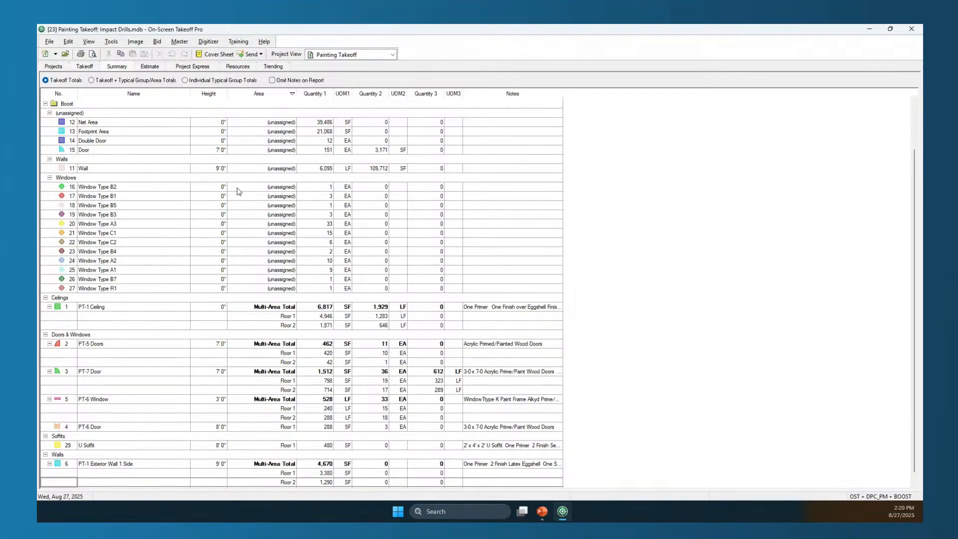
{"action": "scroll", "coordinate": [226, 243], "scroll_direction": "down", "scroll_amount": 1}
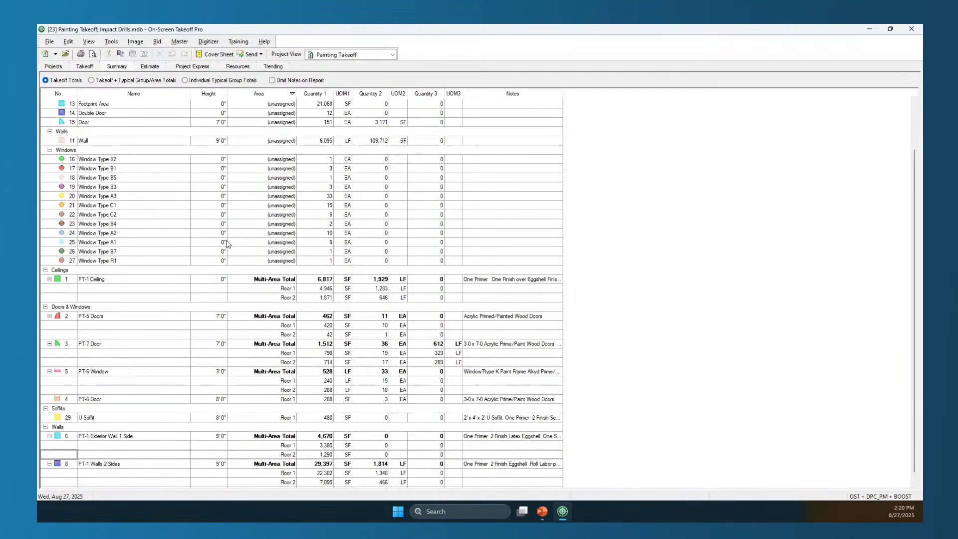
{"action": "scroll", "coordinate": [226, 243], "scroll_direction": "down", "scroll_amount": 1}
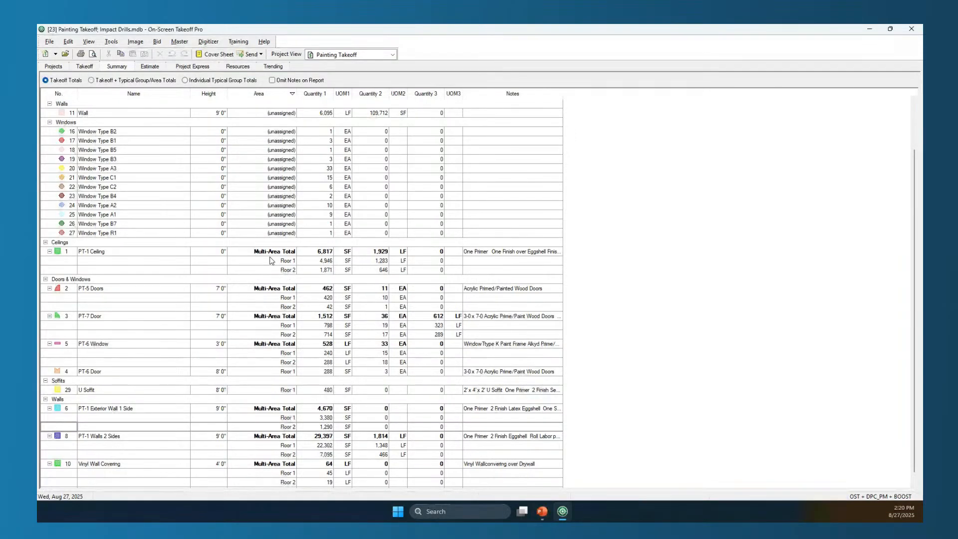
{"action": "scroll", "coordinate": [272, 259], "scroll_direction": "up", "scroll_amount": 2}
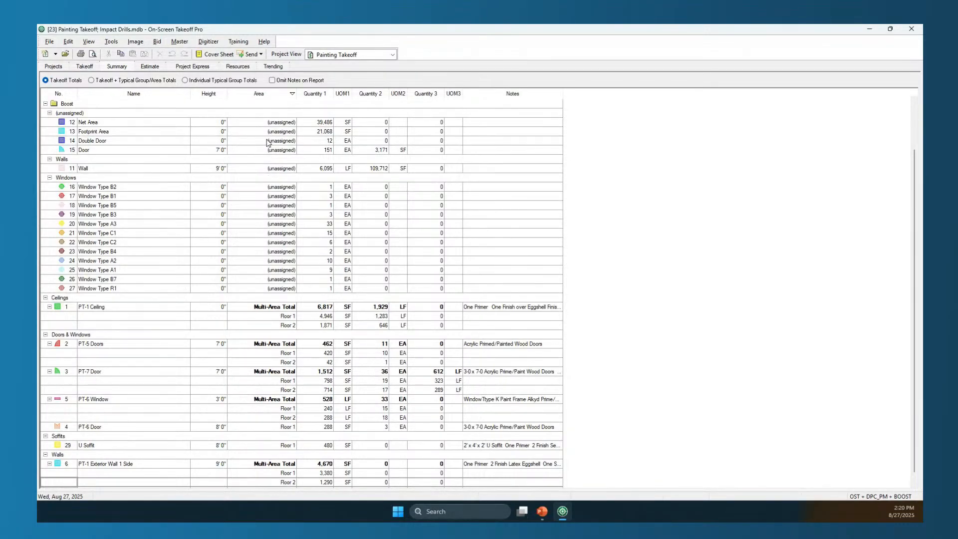
- In the estimate, set the Boost Door condition's Quantity 1 to Surface area (both width sides) and Quantity 2 to Count
{"action": "left_click", "coordinate": [153, 68]}
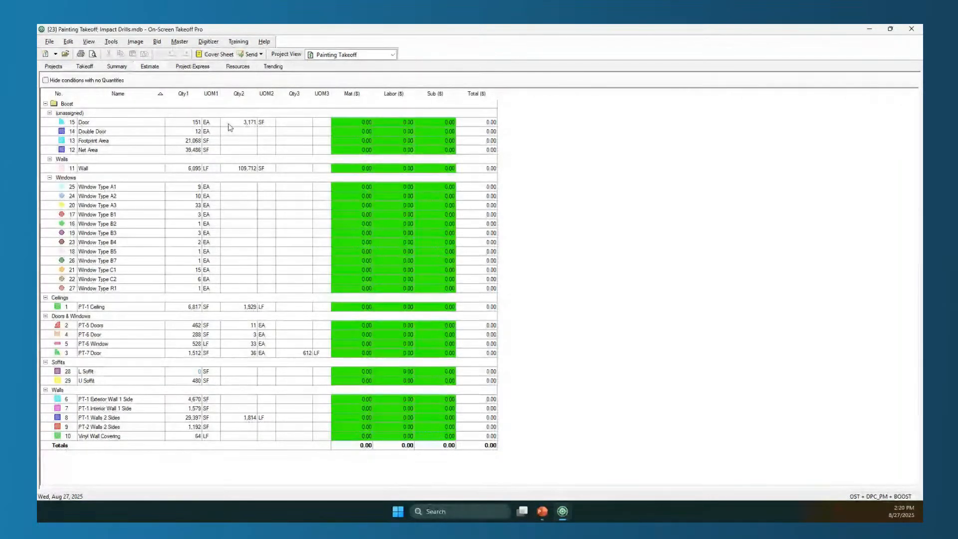
{"action": "double_click", "coordinate": [100, 122]}
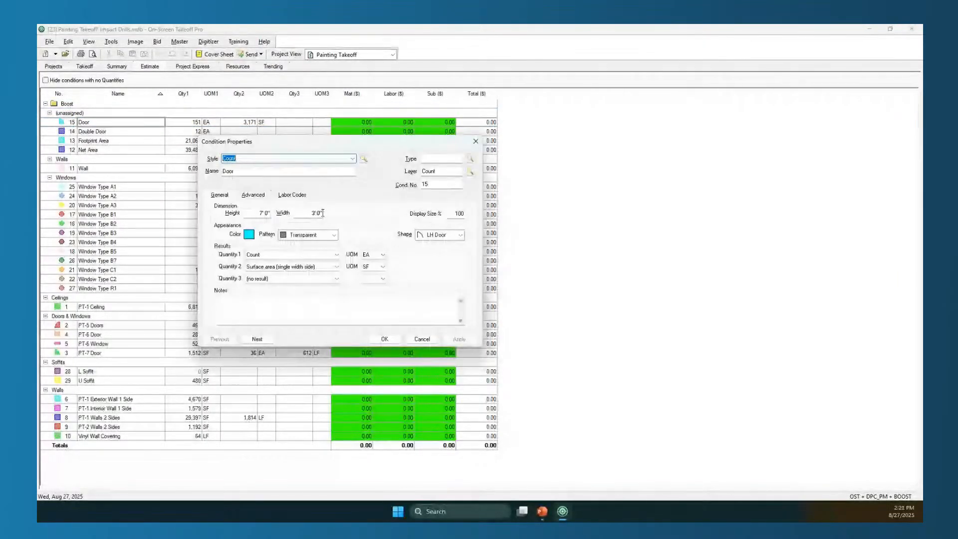
{"action": "left_click", "coordinate": [334, 257]}
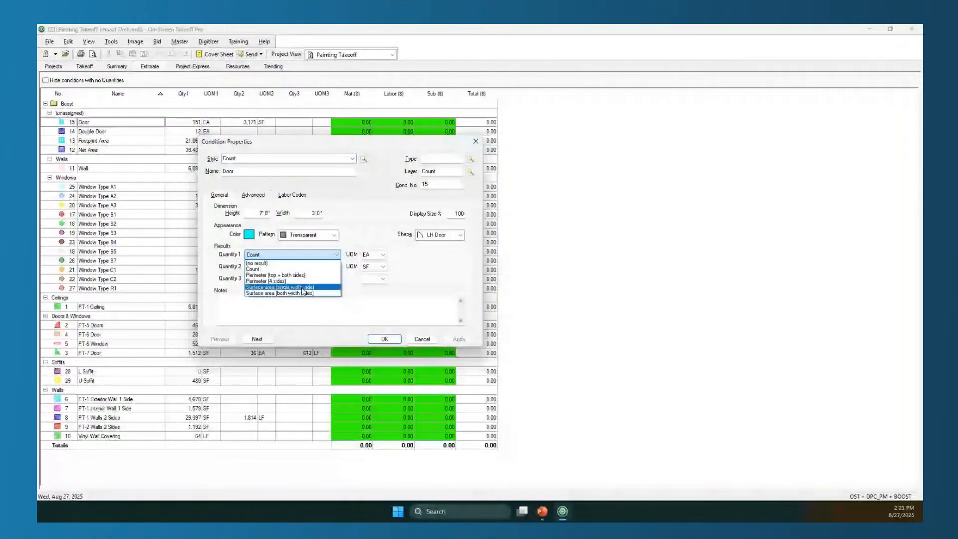
{"action": "left_click", "coordinate": [302, 293]}
{"action": "left_click", "coordinate": [309, 266]}
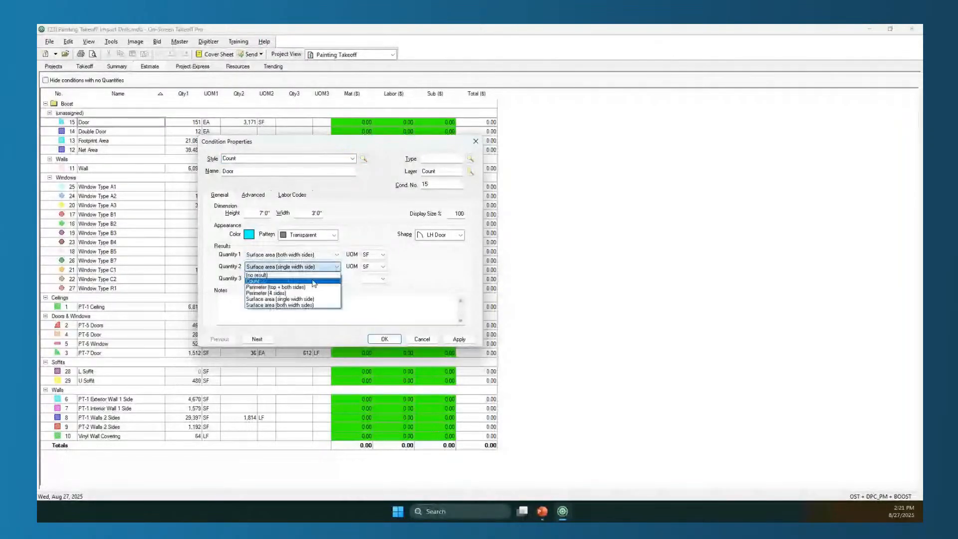
{"action": "left_click", "coordinate": [280, 281]}
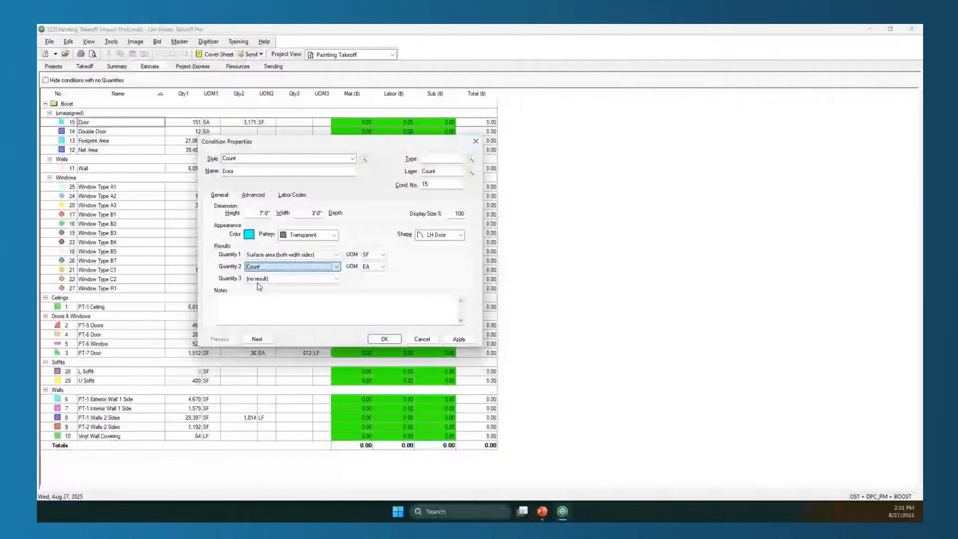
{"action": "left_click", "coordinate": [387, 336]}
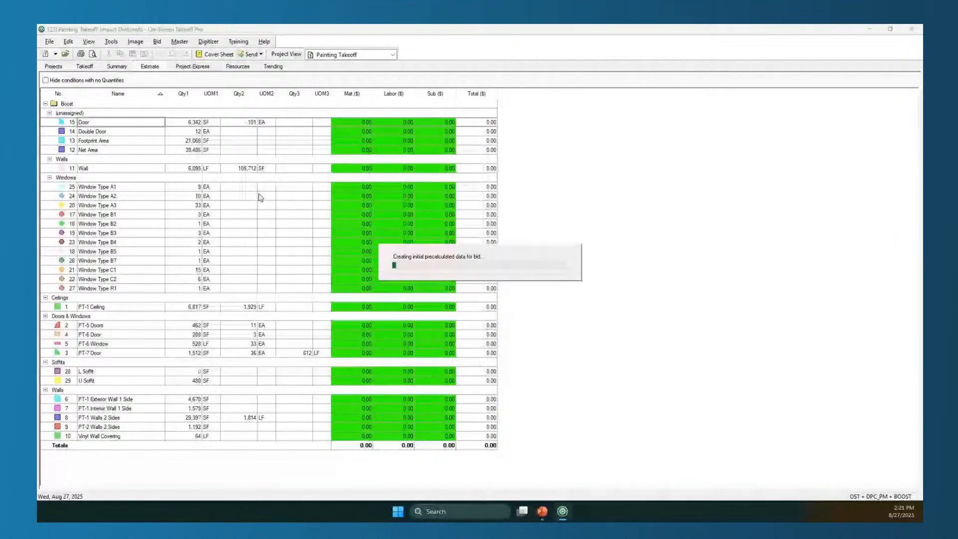
- Price the Boost Door condition at 0.50 for material and 0.50 for labor, checking the rates against its Quantity 1
{"action": "left_click", "coordinate": [366, 122]}
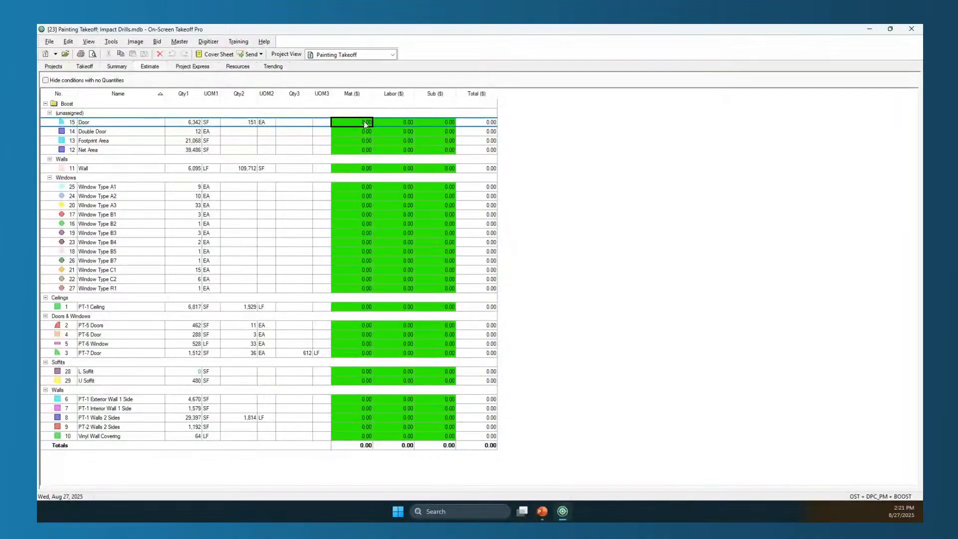
{"action": "type", "text": ".5"}
{"action": "key", "text": "Tab"}
{"action": "type", "text": ".5"}
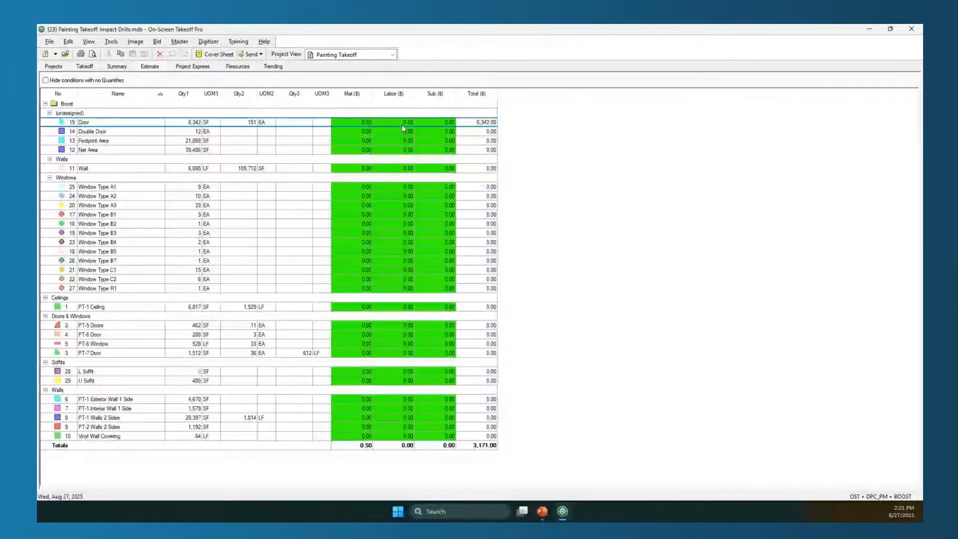
{"action": "key", "text": "Tab"}
{"action": "left_click", "coordinate": [191, 122]}
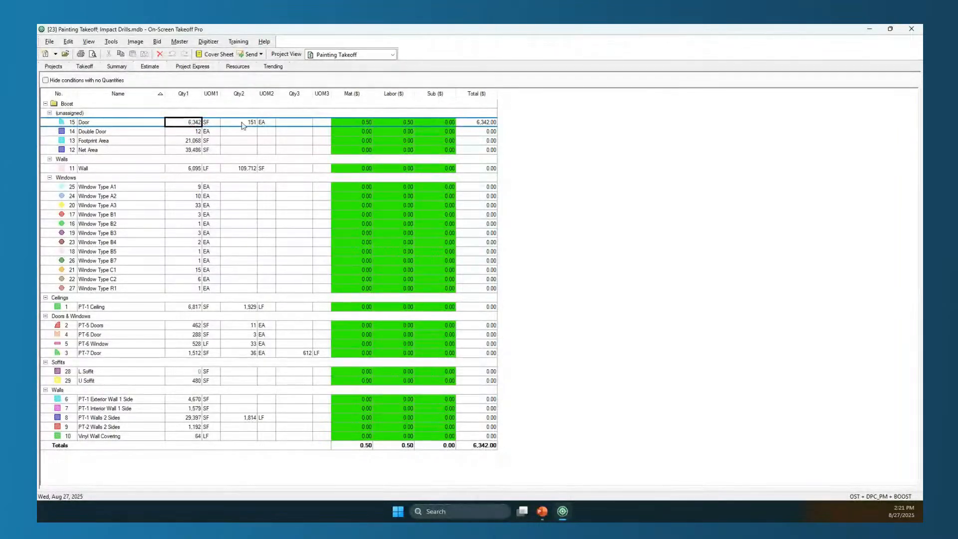
{"action": "left_click", "coordinate": [367, 125]}
{"action": "key", "text": "Tab"}
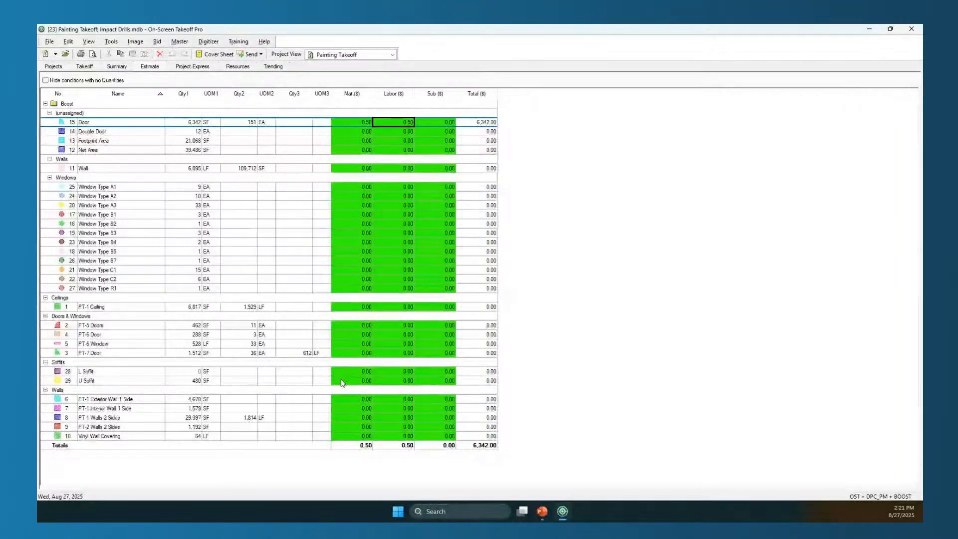
- Set the PT-1 Exterior Wall 1 Side condition's material and labor prices to 0.50 each
{"action": "left_click", "coordinate": [349, 399]}
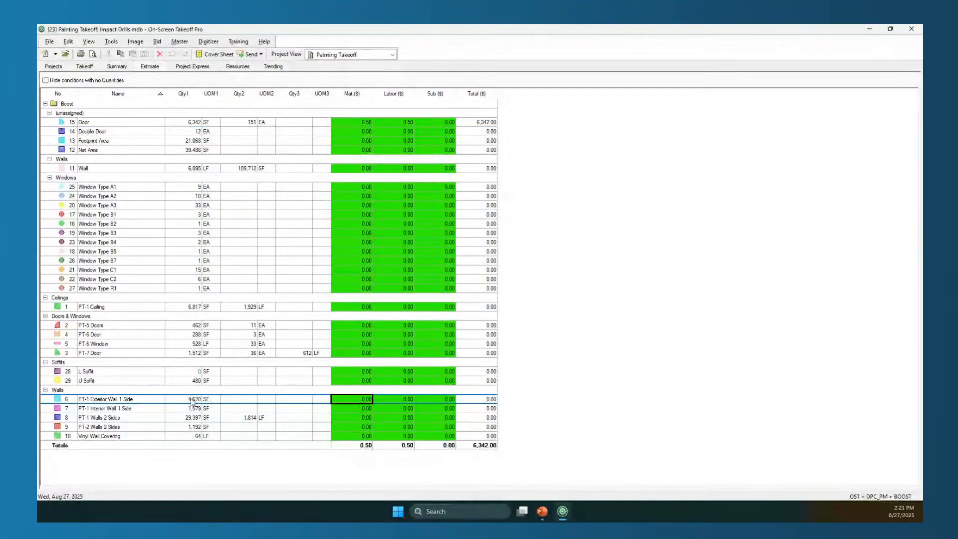
{"action": "type", "text": ".5"}
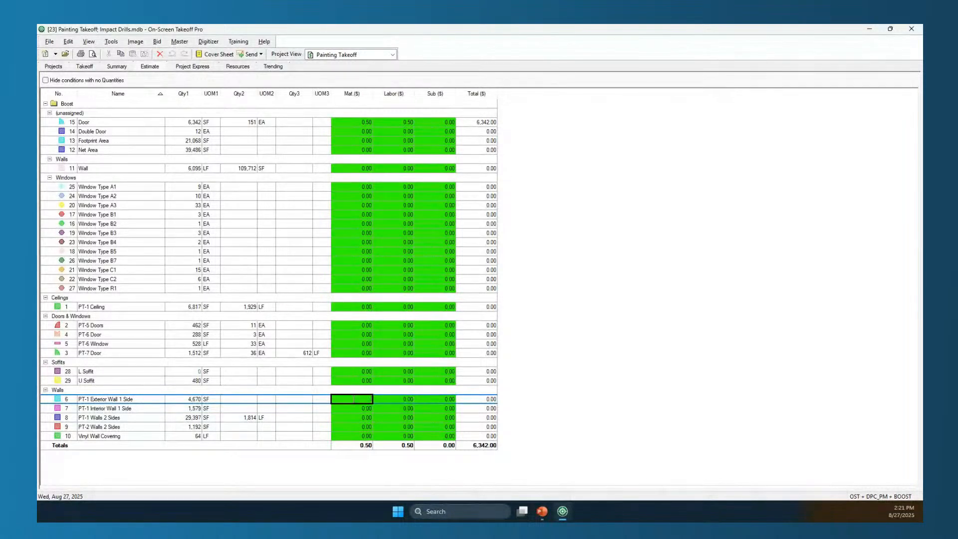
{"action": "key", "text": "Tab"}
{"action": "type", "text": ".5"}
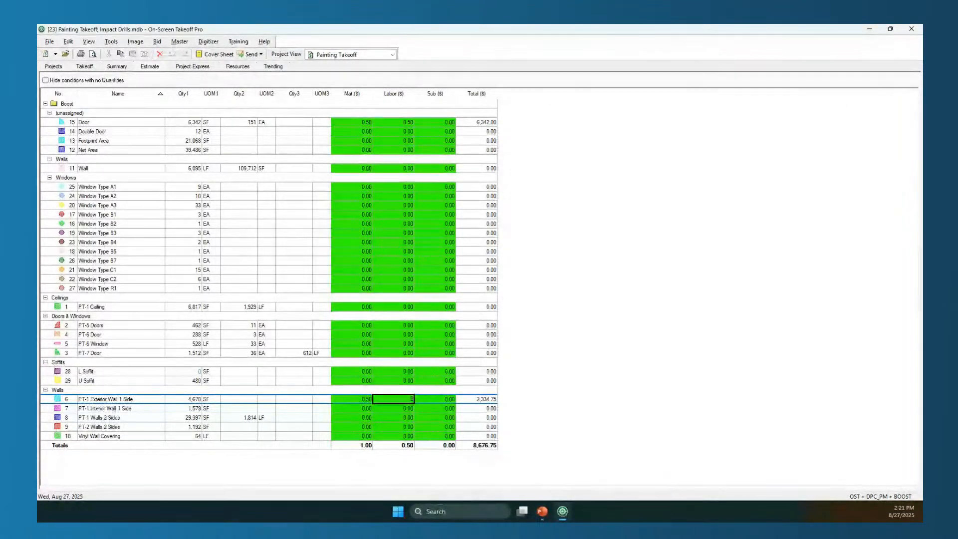
{"action": "key", "text": "Tab"}
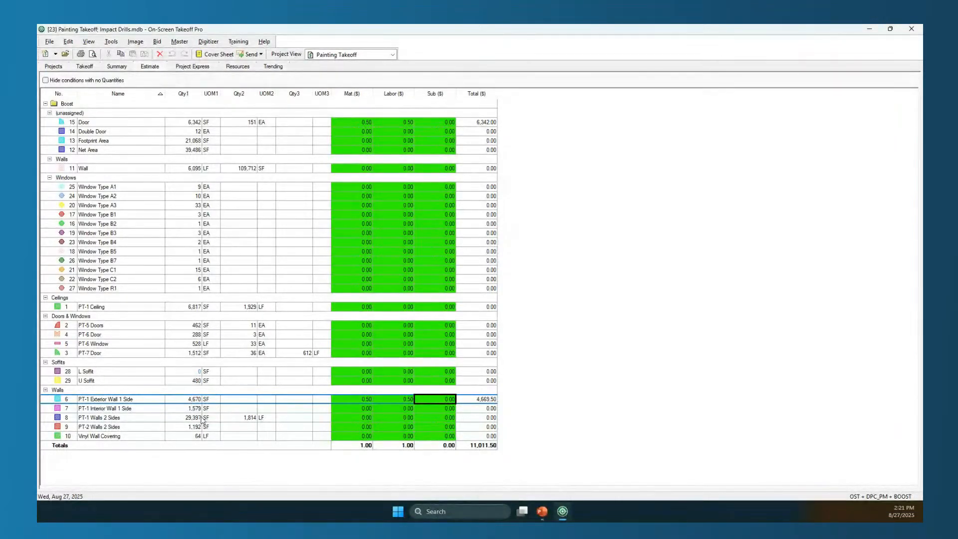
- Set the PT-1 Walls 2 Sides condition's material price to 0.50 and its labor price to 0.75
{"action": "left_click", "coordinate": [355, 418]}
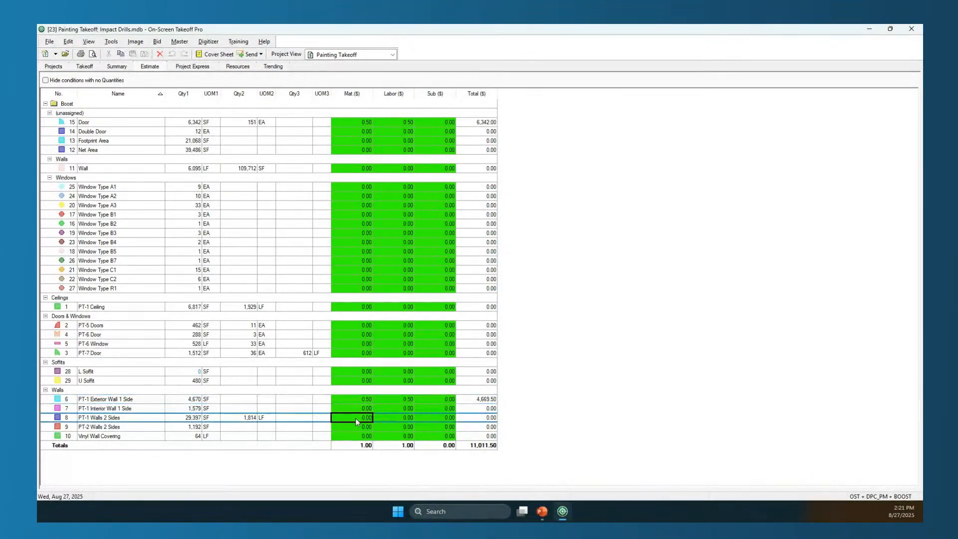
{"action": "type", "text": "5"}
{"action": "key", "text": "Tab"}
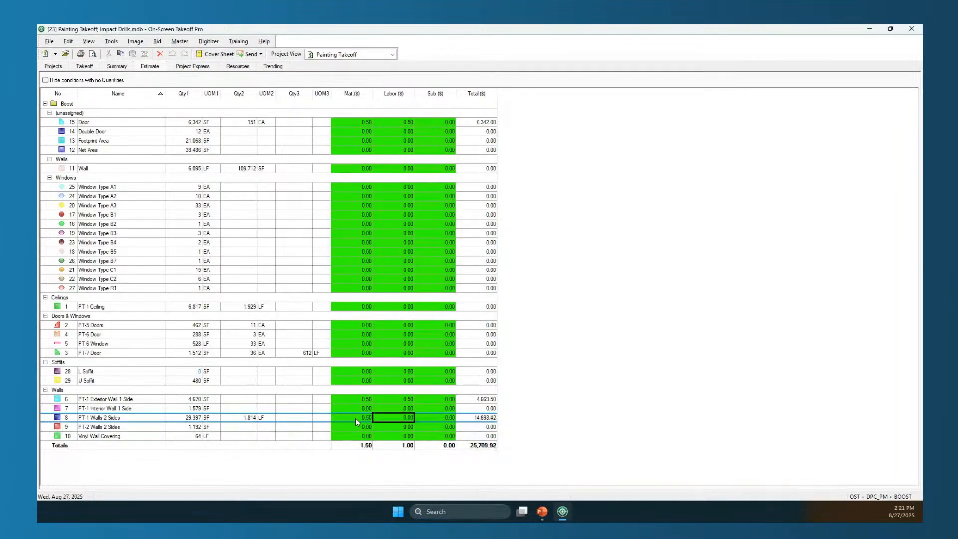
{"action": "type", "text": ".75"}
{"action": "key", "text": "Return"}
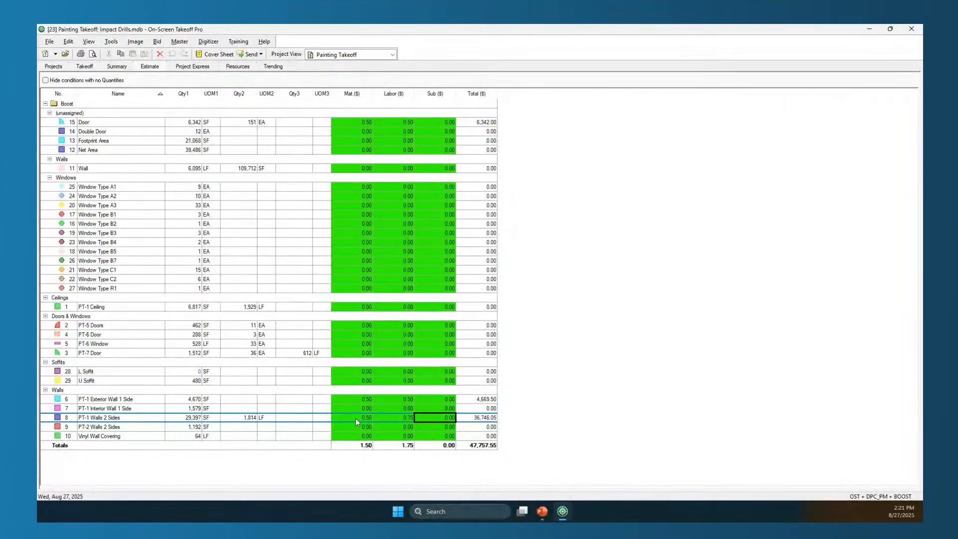
- Set the PT-2 Walls 2 Sides condition's material and labor prices to 0.75 each
{"action": "left_click", "coordinate": [360, 428]}
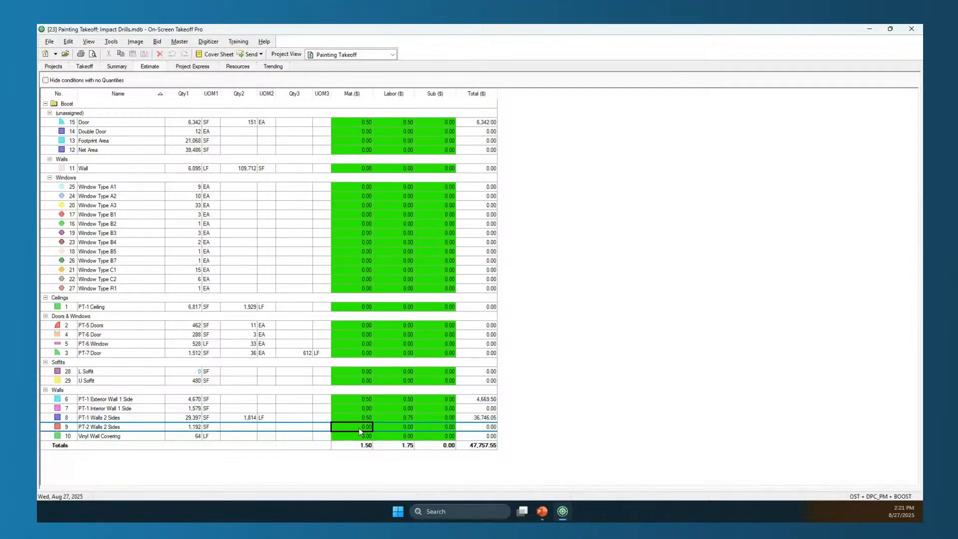
{"action": "left_click", "coordinate": [360, 427]}
{"action": "type", "text": ".75"}
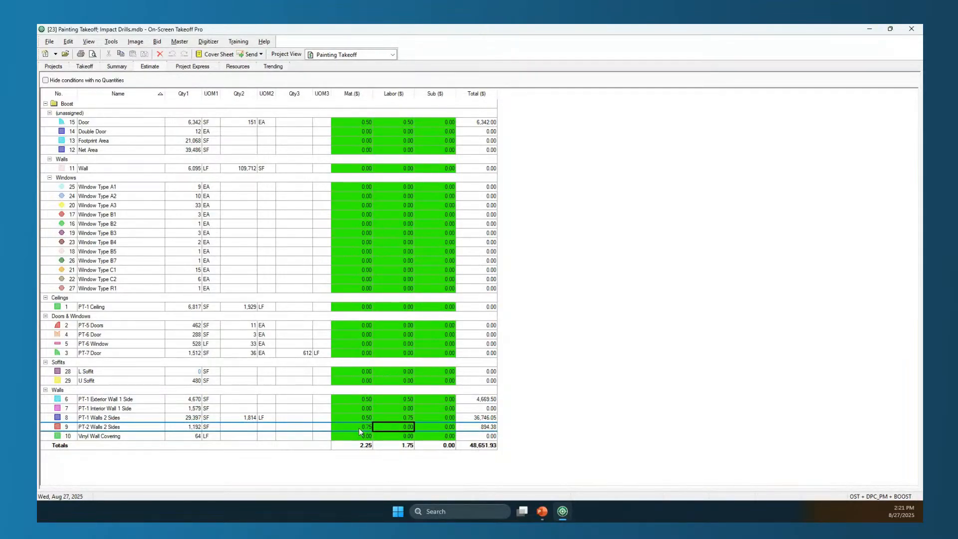
{"action": "key", "text": "Tab"}
{"action": "type", "text": ".75"}
{"action": "key", "text": "Tab"}
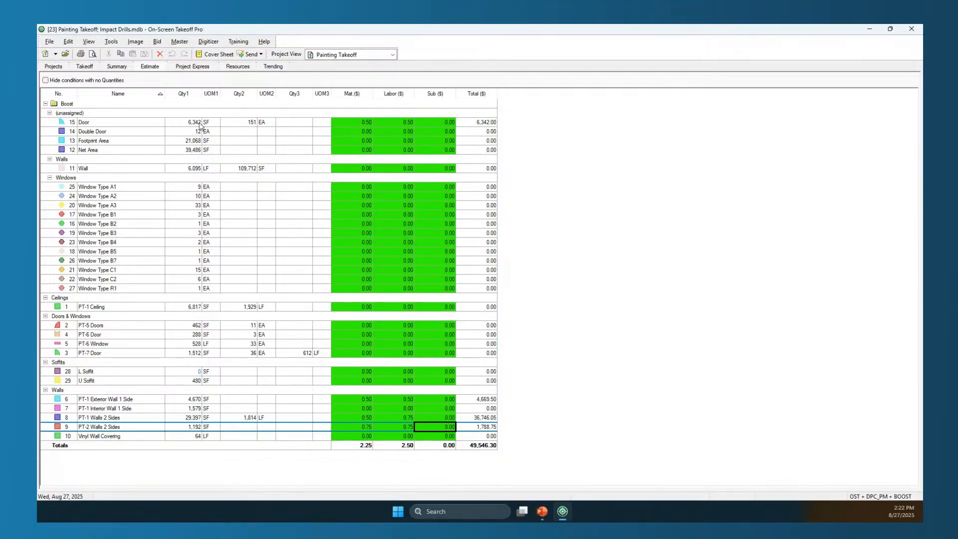
- Change the Boost Door condition's material and labor prices to -0.50 each so its area is deducted from the estimate
{"action": "left_click", "coordinate": [355, 125]}
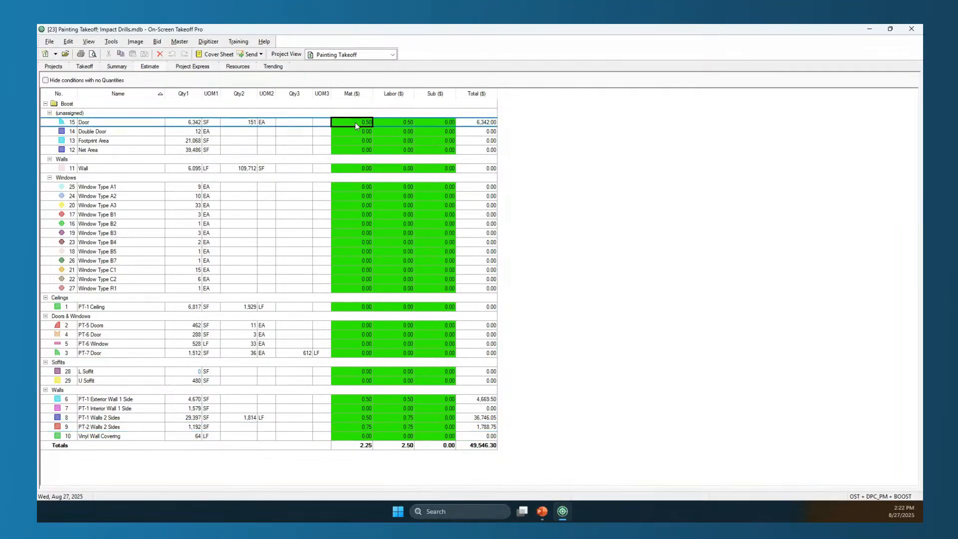
{"action": "type", "text": "-0.50"}
{"action": "key", "text": "Tab"}
{"action": "left_click", "coordinate": [405, 123]}
{"action": "key", "text": "BackSpace"}
{"action": "key", "text": "Tab"}
{"action": "left_click", "coordinate": [194, 123]}
{"action": "left_click", "coordinate": [368, 124]}
- Set the Boost Wall condition's material and labor prices to 0.50 each
{"action": "left_click", "coordinate": [362, 170]}
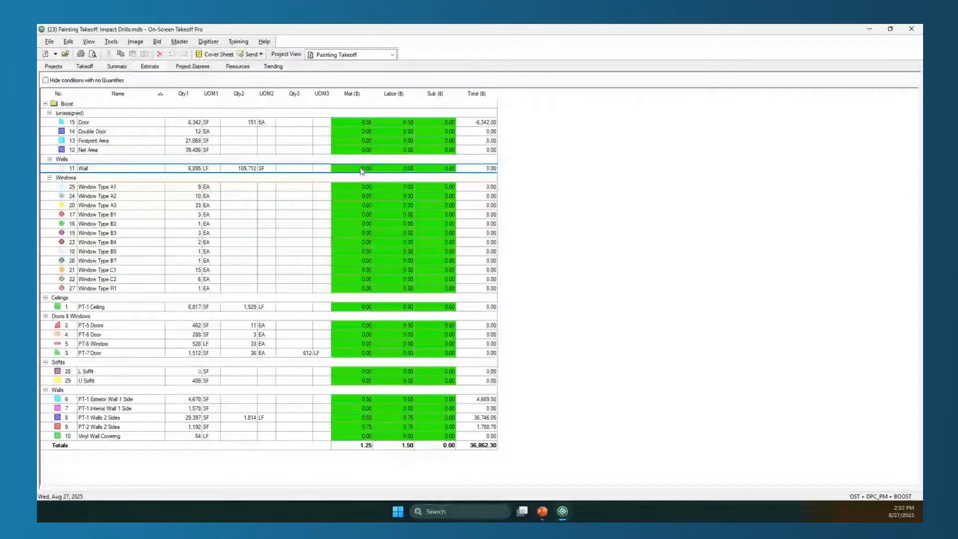
{"action": "left_click", "coordinate": [363, 172]}
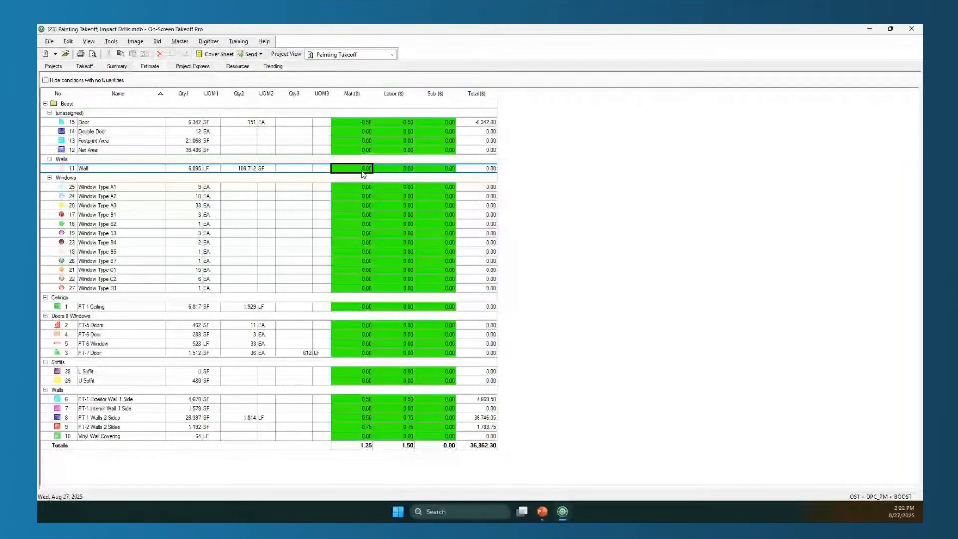
{"action": "type", "text": ".50"}
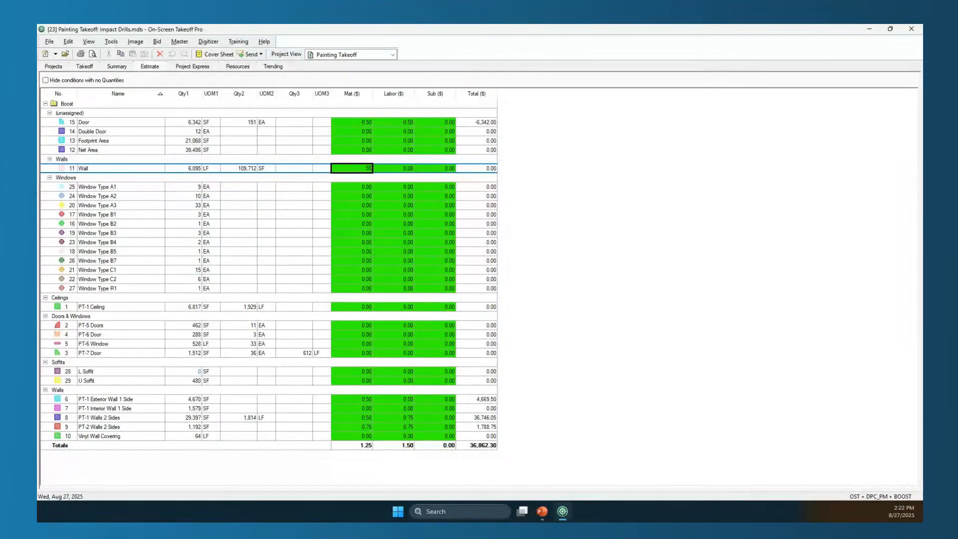
{"action": "key", "text": "Tab"}
{"action": "left_click", "coordinate": [361, 169]}
{"action": "type", "text": "5"}
{"action": "key", "text": "Tab"}
{"action": "type", "text": ".5"}
{"action": "key", "text": "Tab"}
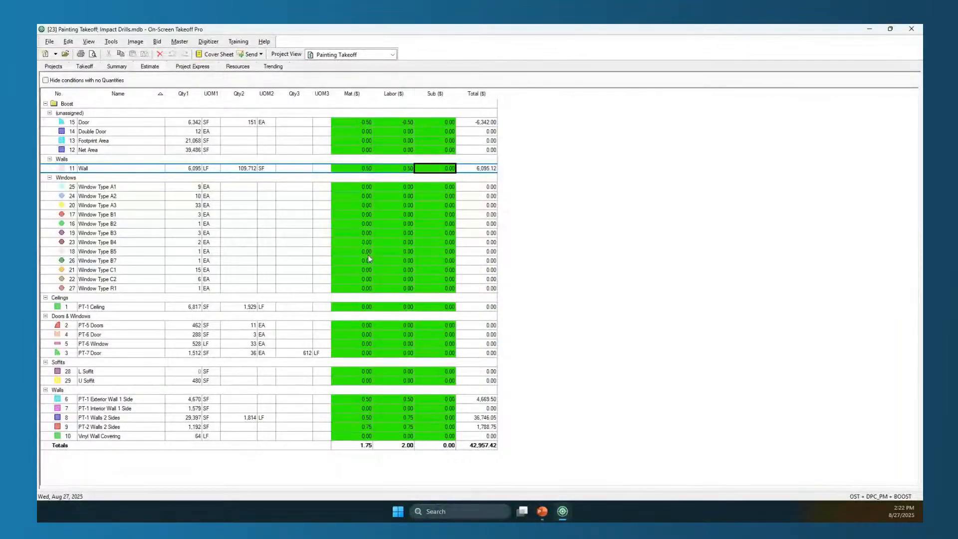
- Reset the PT-1 Exterior Wall 1 Side condition's material and labor prices to 0
{"action": "left_click", "coordinate": [357, 399]}
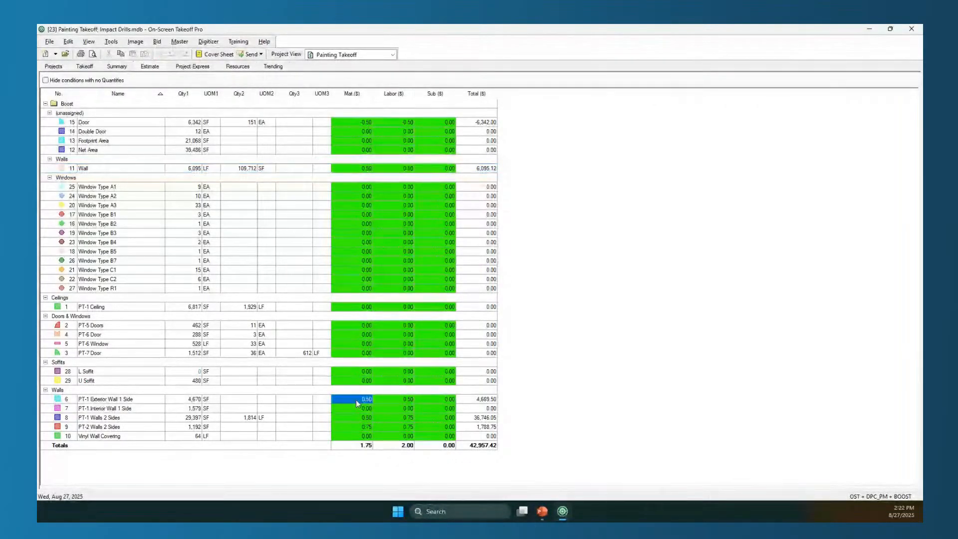
{"action": "type", "text": "0"}
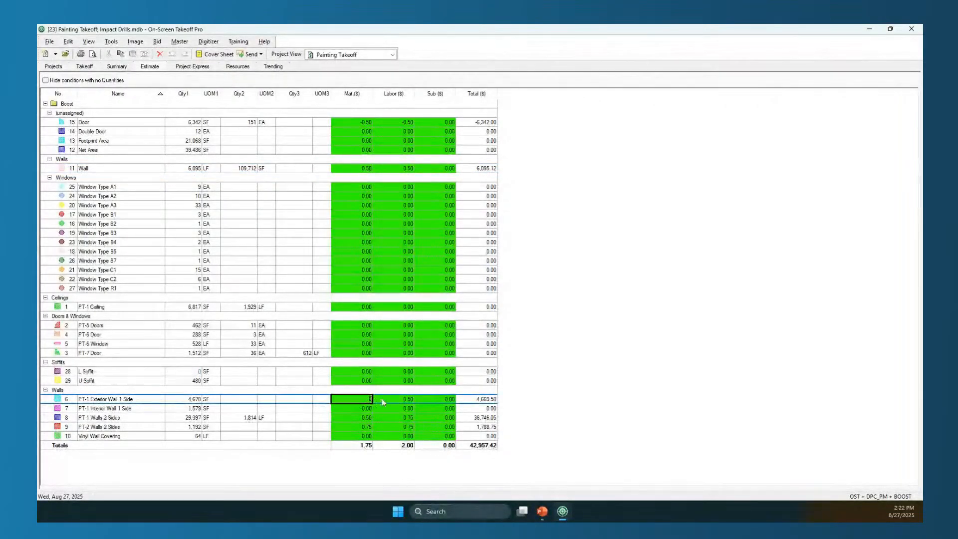
{"action": "left_click", "coordinate": [396, 399]}
{"action": "type", "text": "0"}
- Reset the material and labor prices of PT-1 Walls 2 Sides and PT-2 Walls 2 Sides to 0
{"action": "left_click", "coordinate": [405, 417]}
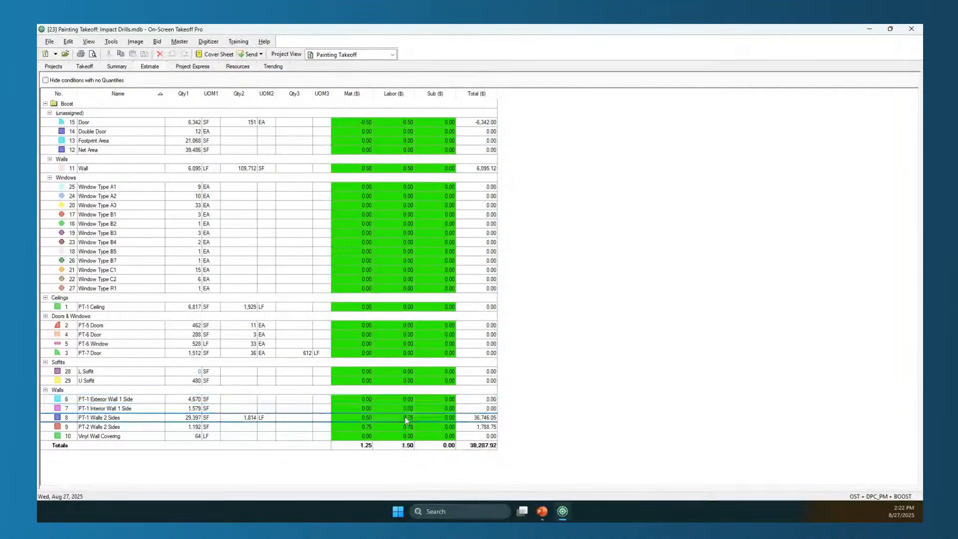
{"action": "type", "text": "0"}
{"action": "left_click", "coordinate": [405, 427]}
{"action": "type", "text": "00"}
{"action": "left_click", "coordinate": [359, 427]}
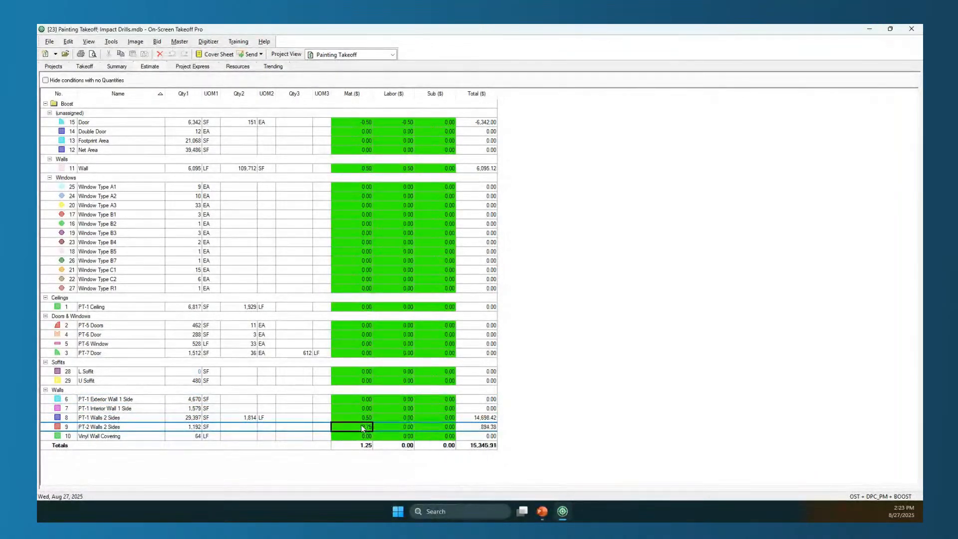
{"action": "type", "text": "00"}
{"action": "left_click", "coordinate": [359, 417]}
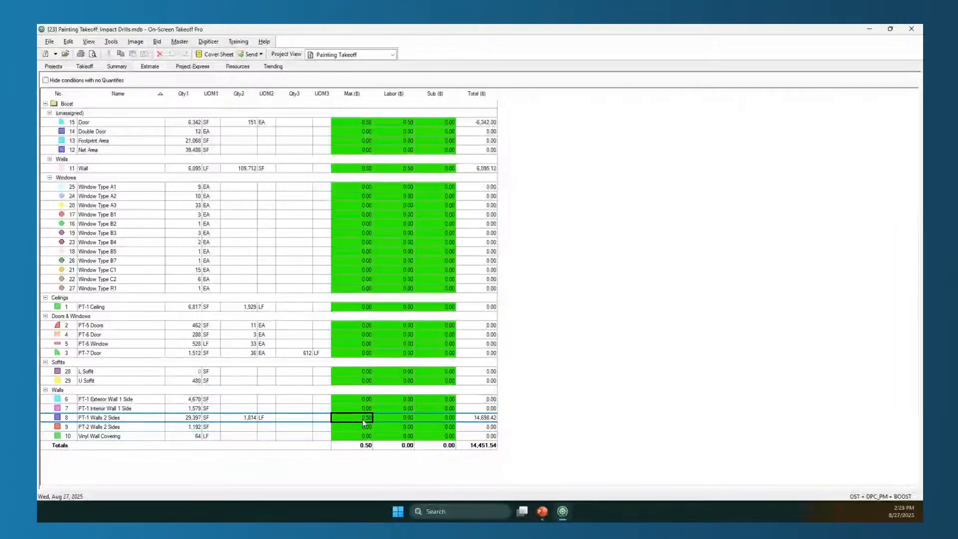
{"action": "type", "text": "0"}
{"action": "left_click", "coordinate": [405, 408]}
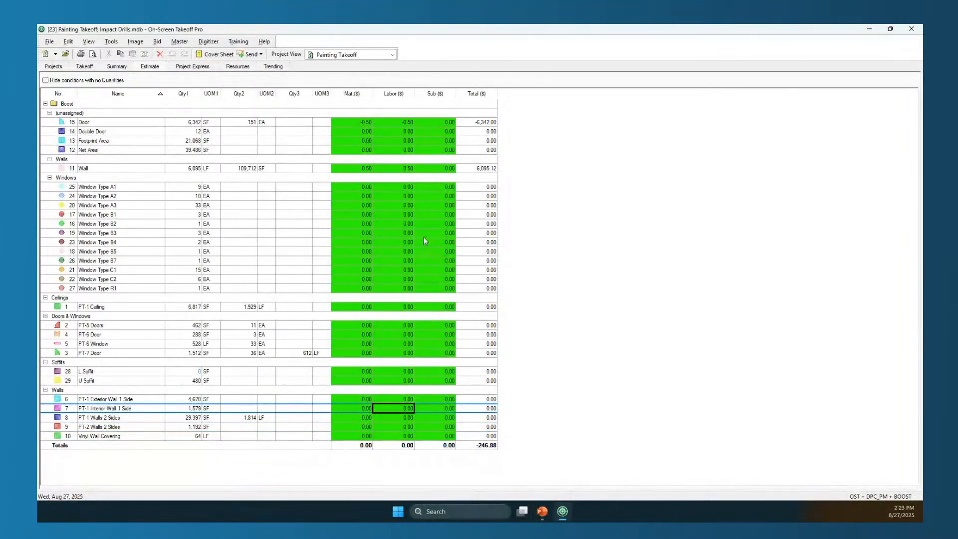
- Change the Boost Wall condition's Quantity 1 result to Surface area (both sides) and accept the condition properties
{"action": "left_click", "coordinate": [480, 169]}
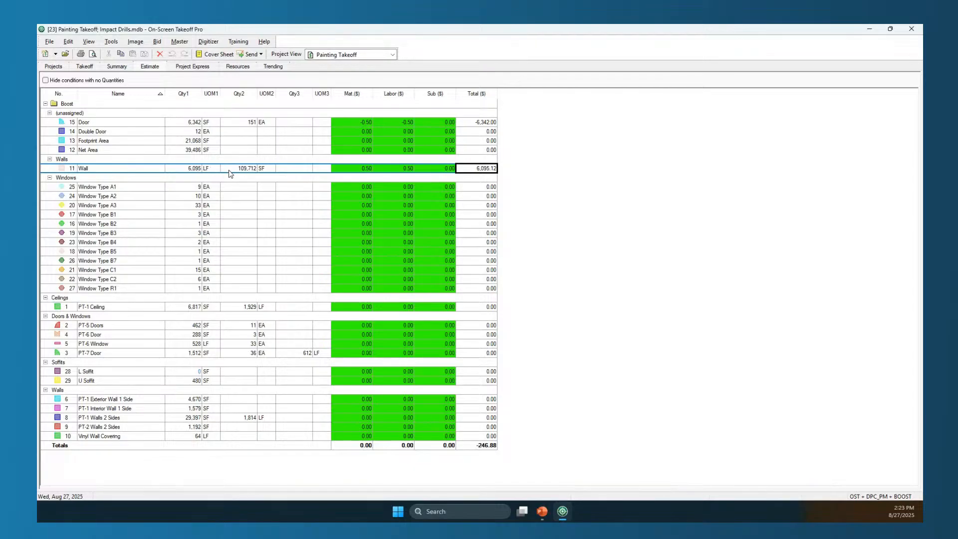
{"action": "left_click", "coordinate": [111, 170]}
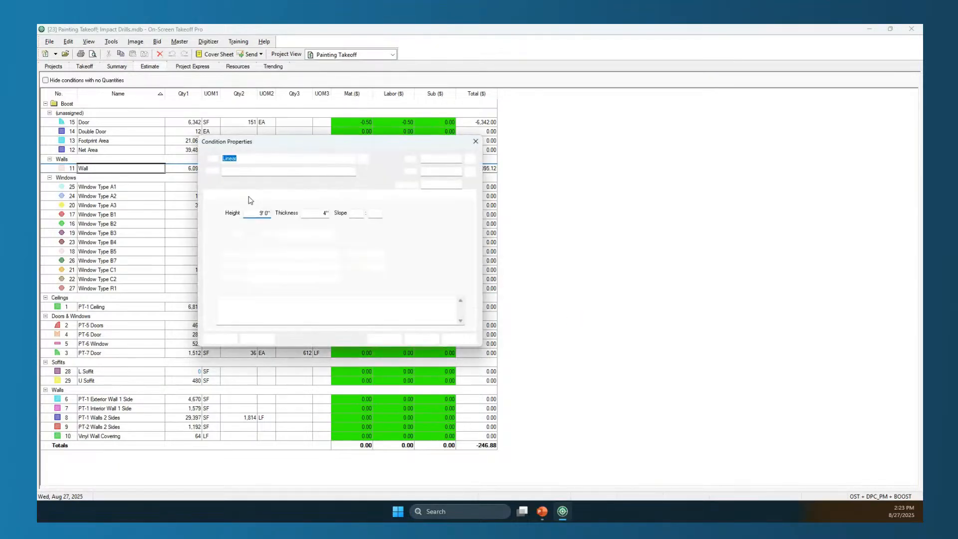
{"action": "left_click", "coordinate": [336, 255]}
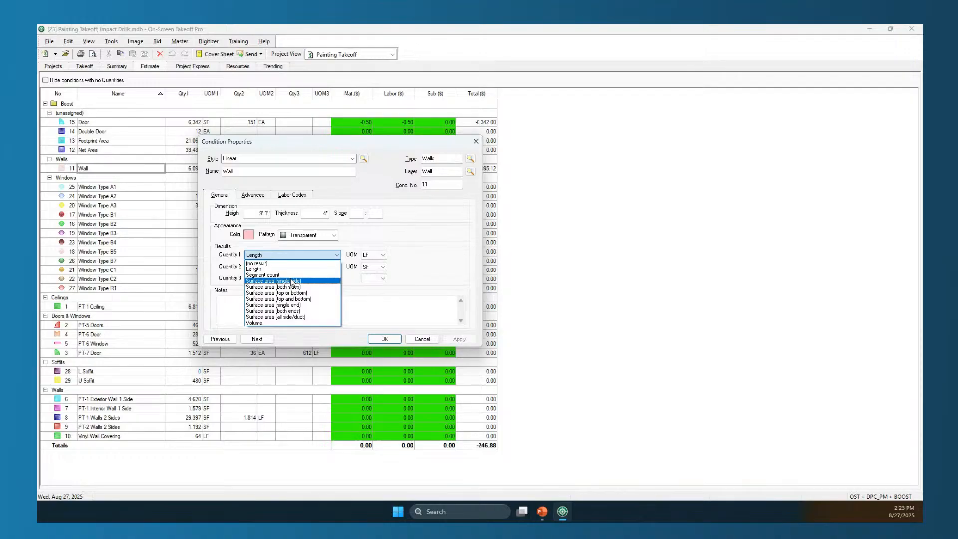
{"action": "left_click", "coordinate": [296, 288]}
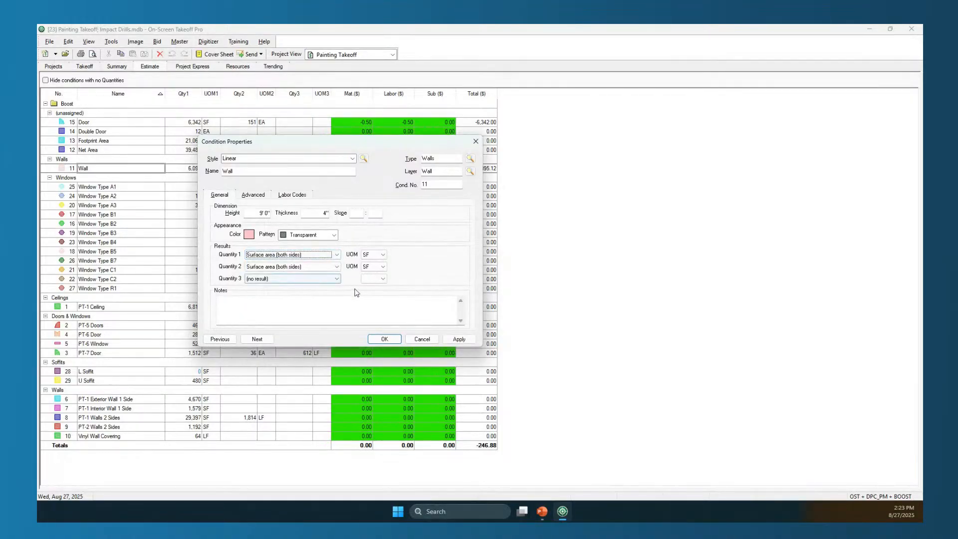
{"action": "left_click", "coordinate": [384, 339]}
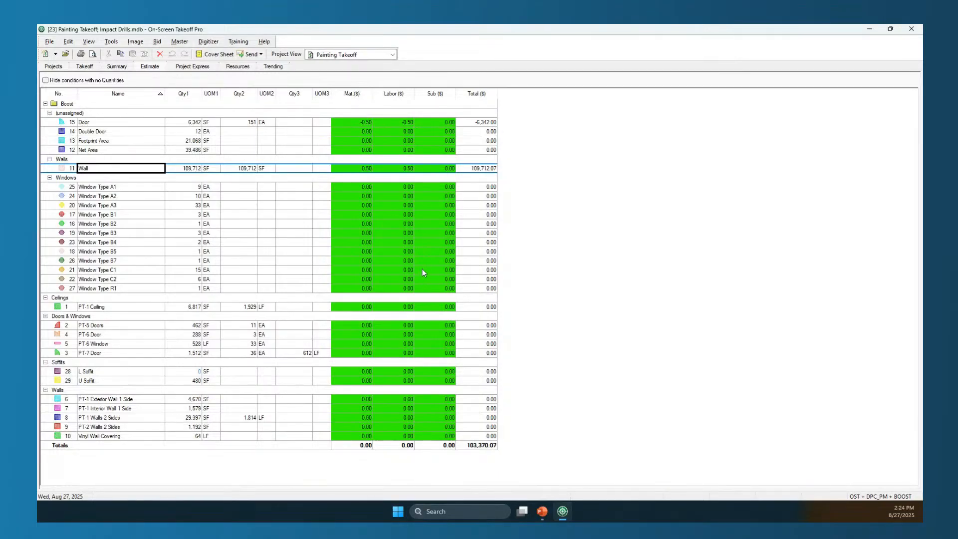
- Preview the estimate report and export it in MS Excel 97-2000 format with Application as the destination
{"action": "left_click", "coordinate": [92, 55]}
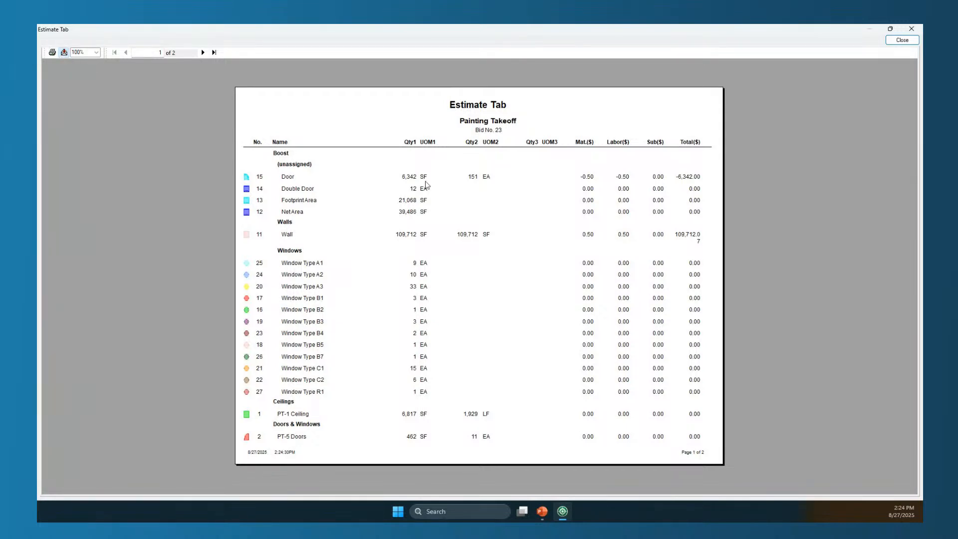
{"action": "left_click", "coordinate": [499, 260]}
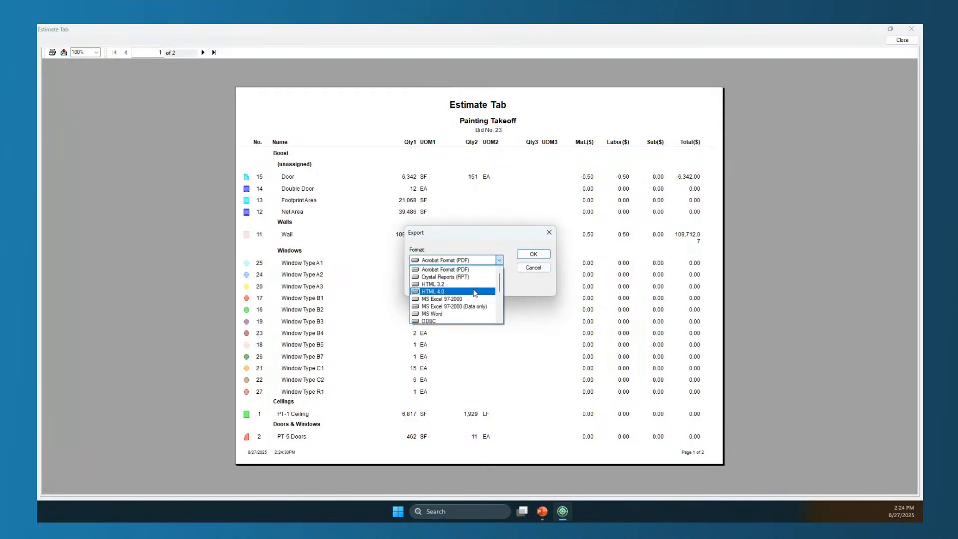
{"action": "left_click", "coordinate": [470, 300]}
{"action": "left_click", "coordinate": [479, 283]}
{"action": "left_click", "coordinate": [498, 282]}
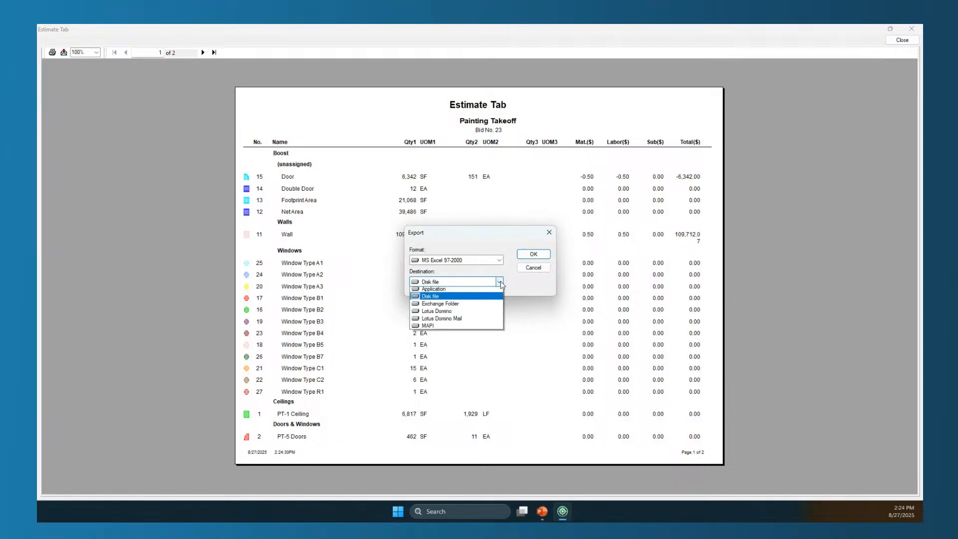
{"action": "left_click", "coordinate": [456, 293]}
{"action": "left_click", "coordinate": [532, 254]}
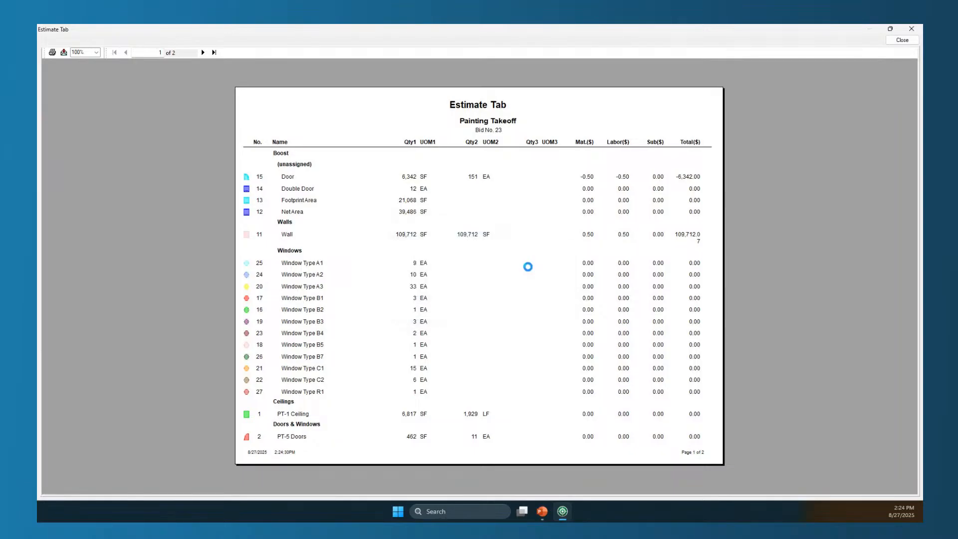
{"action": "left_click", "coordinate": [533, 303]}
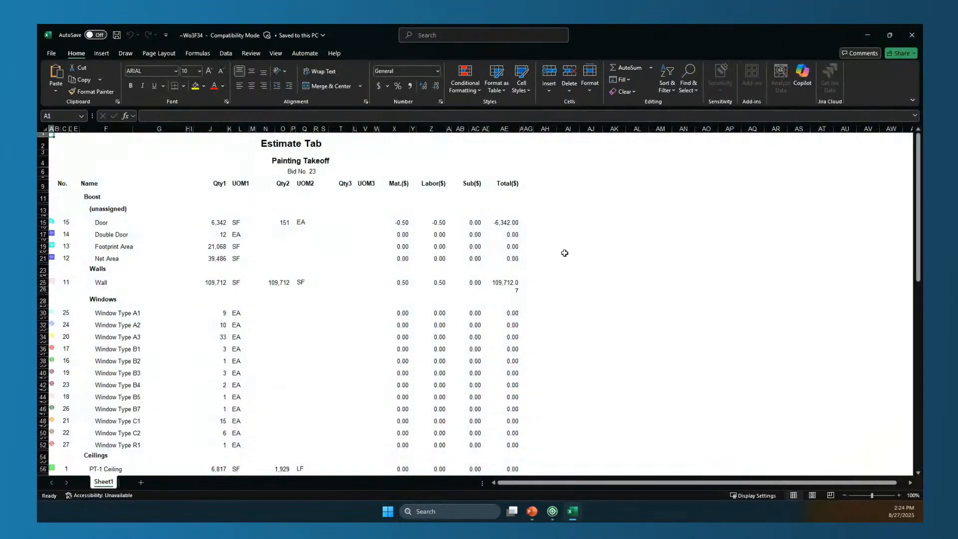
- Widen the Total($) column in the exported Excel sheet and close the workbook without saving
{"action": "left_click_drag", "start_coordinate": [522, 129], "coordinate": [531, 129]}
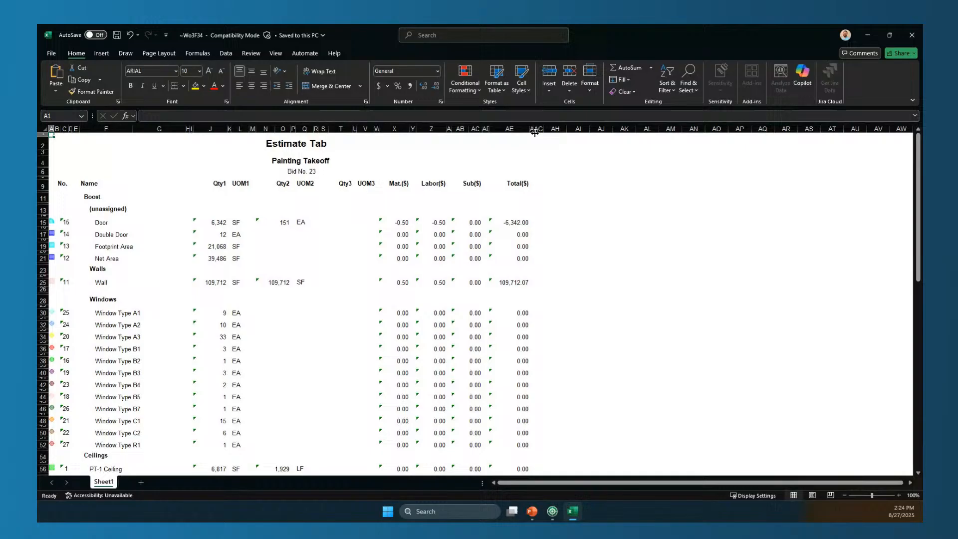
{"action": "left_click", "coordinate": [915, 39]}
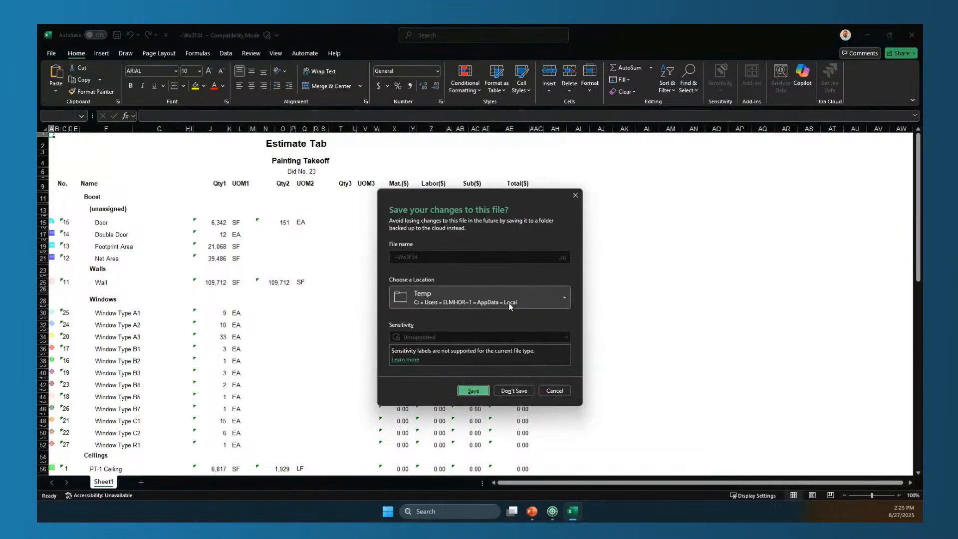
{"action": "left_click", "coordinate": [514, 392]}
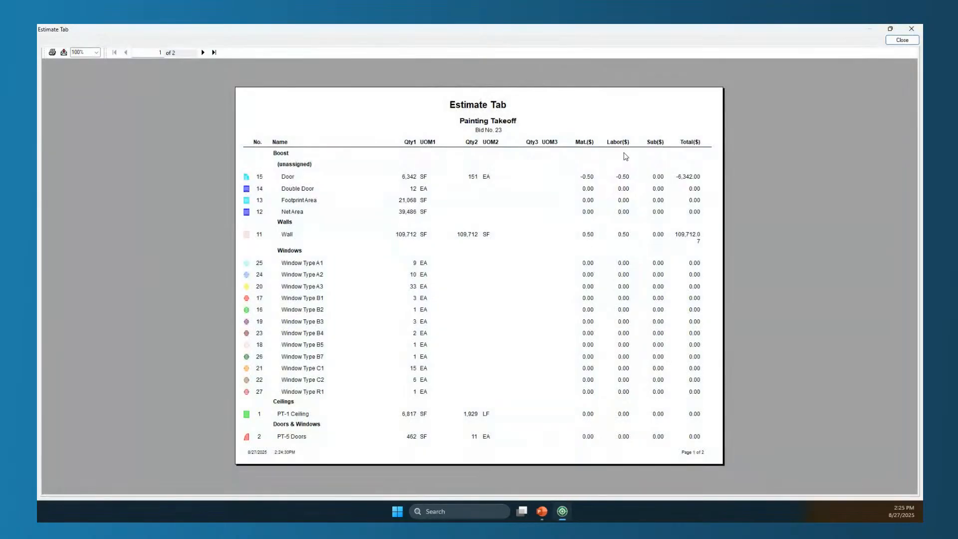
- Close the estimate report preview and switch to the Upcoming Events slide of the Impact Drills PowerPoint show
{"action": "left_click", "coordinate": [902, 40]}
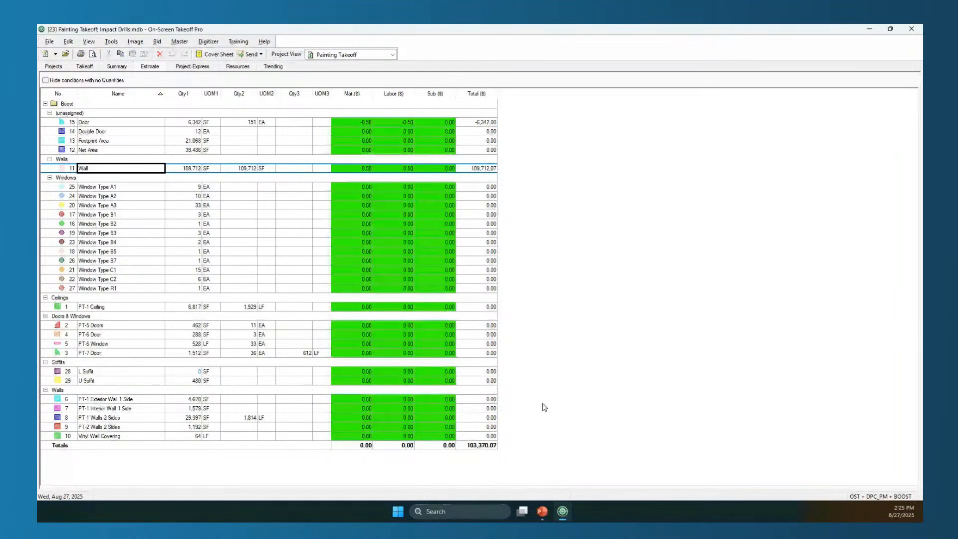
{"action": "left_click", "coordinate": [541, 511]}
{"action": "left_click", "coordinate": [487, 246]}
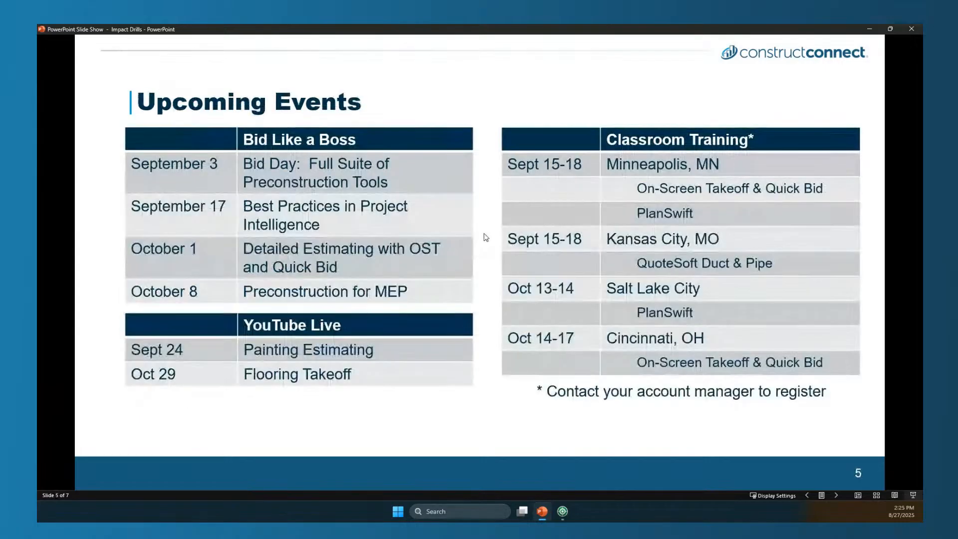